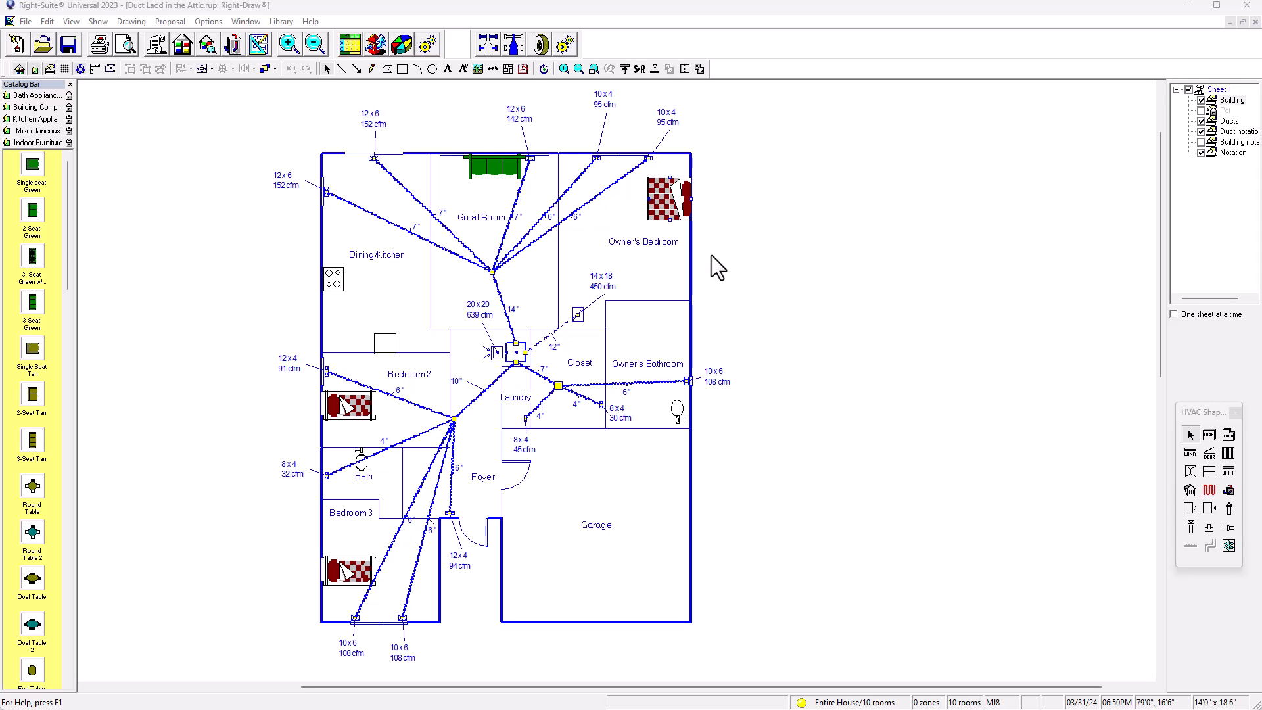
{"action": "right_click_drag", "start_coordinate": [685, 282], "coordinate": [849, 323]}
{"action": "right_click_drag", "start_coordinate": [918, 362], "coordinate": [855, 352]}
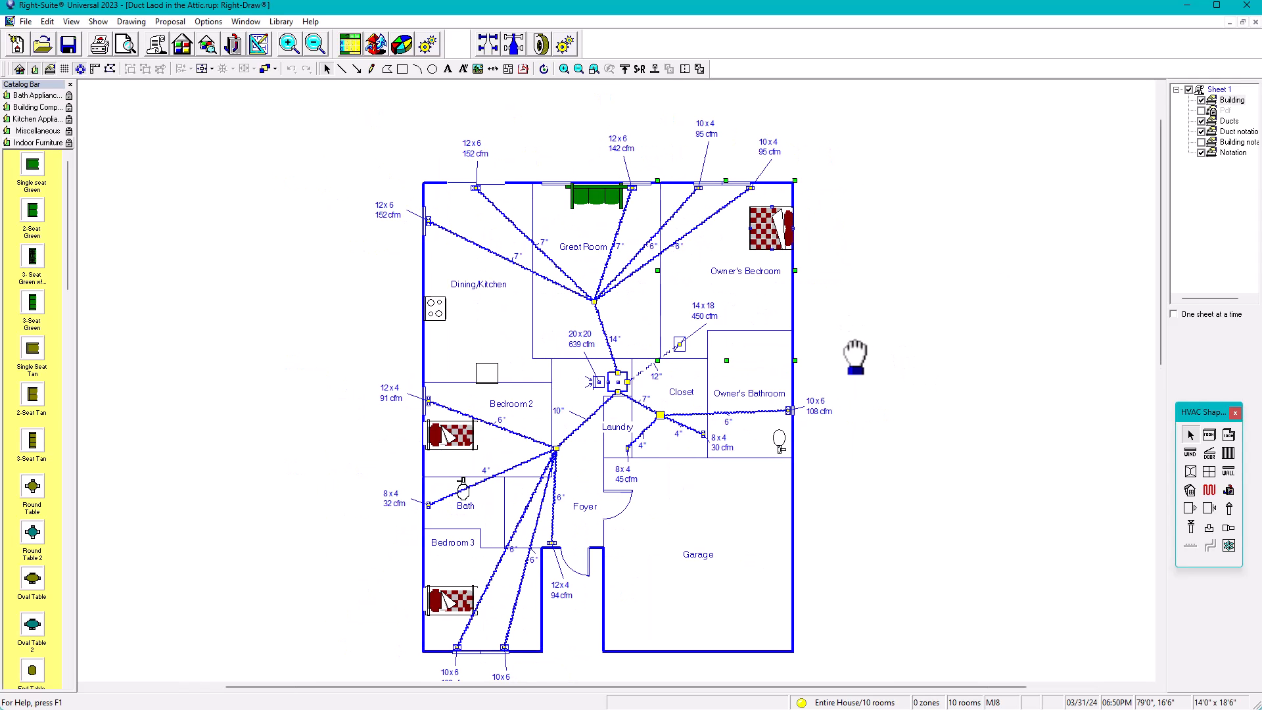
{"action": "left_click", "coordinate": [927, 367]}
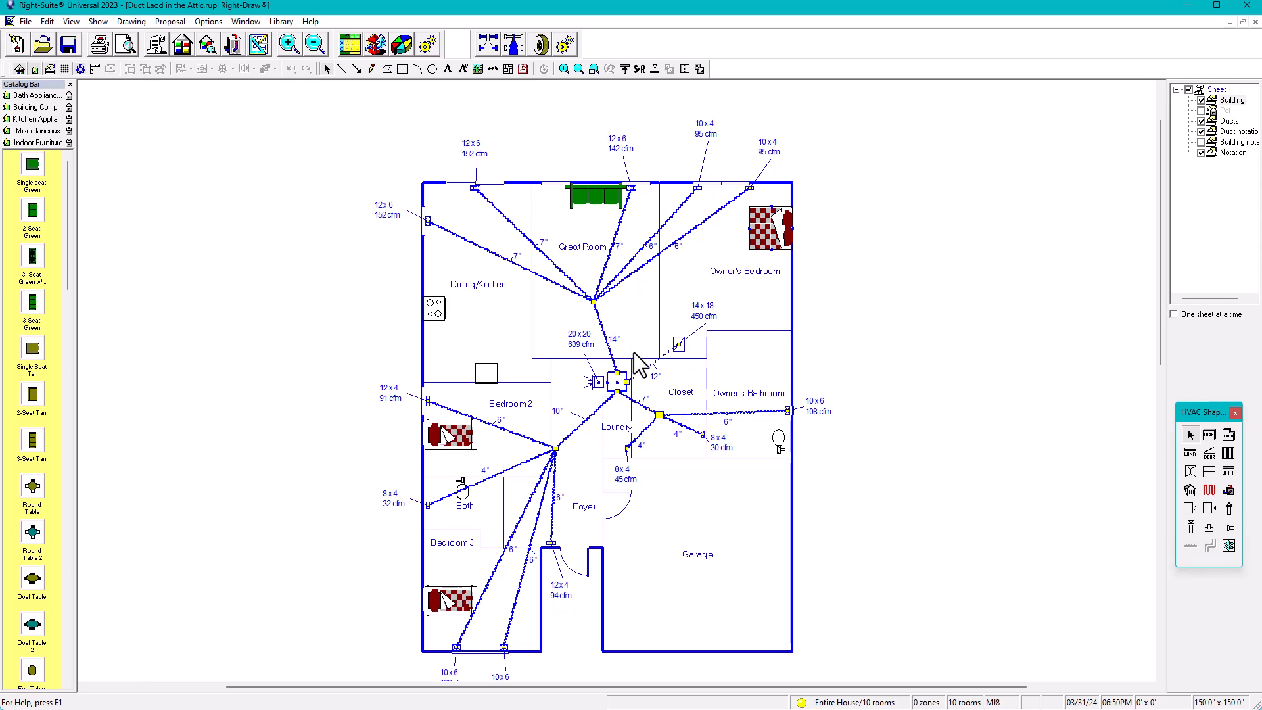
{"action": "left_click", "coordinate": [619, 381]}
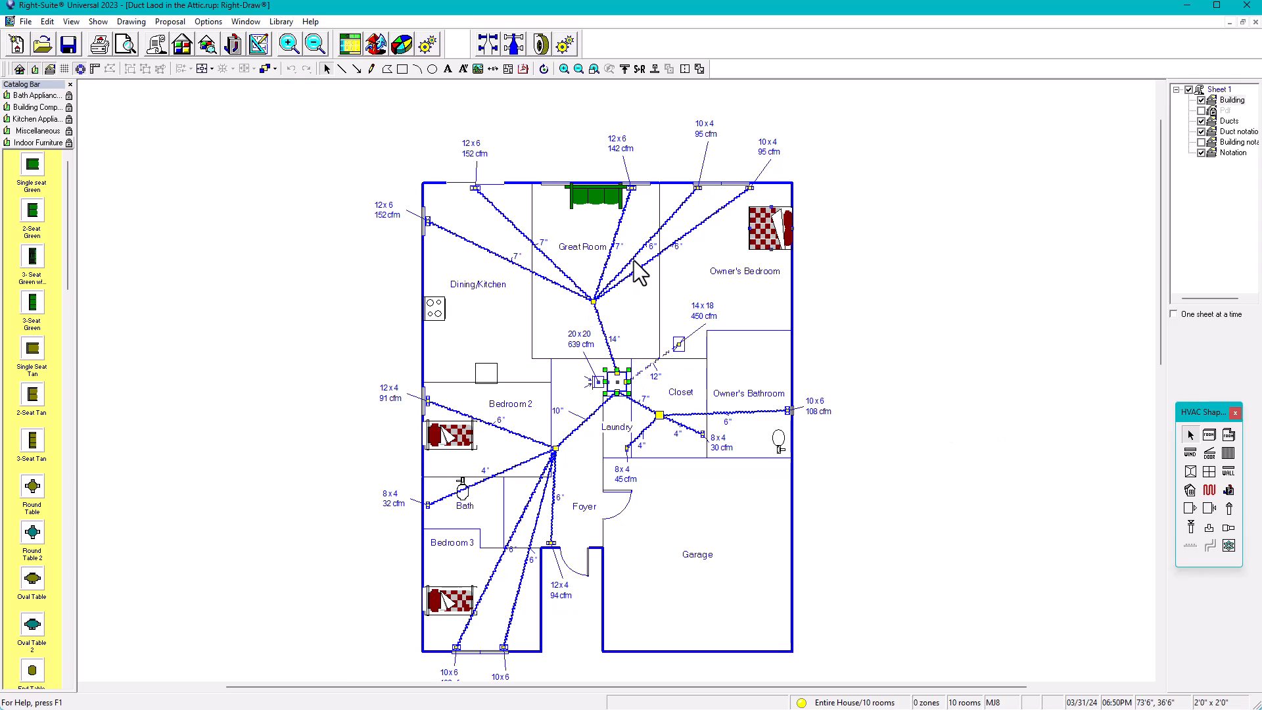
{"action": "mouse_move", "coordinate": [716, 219]}
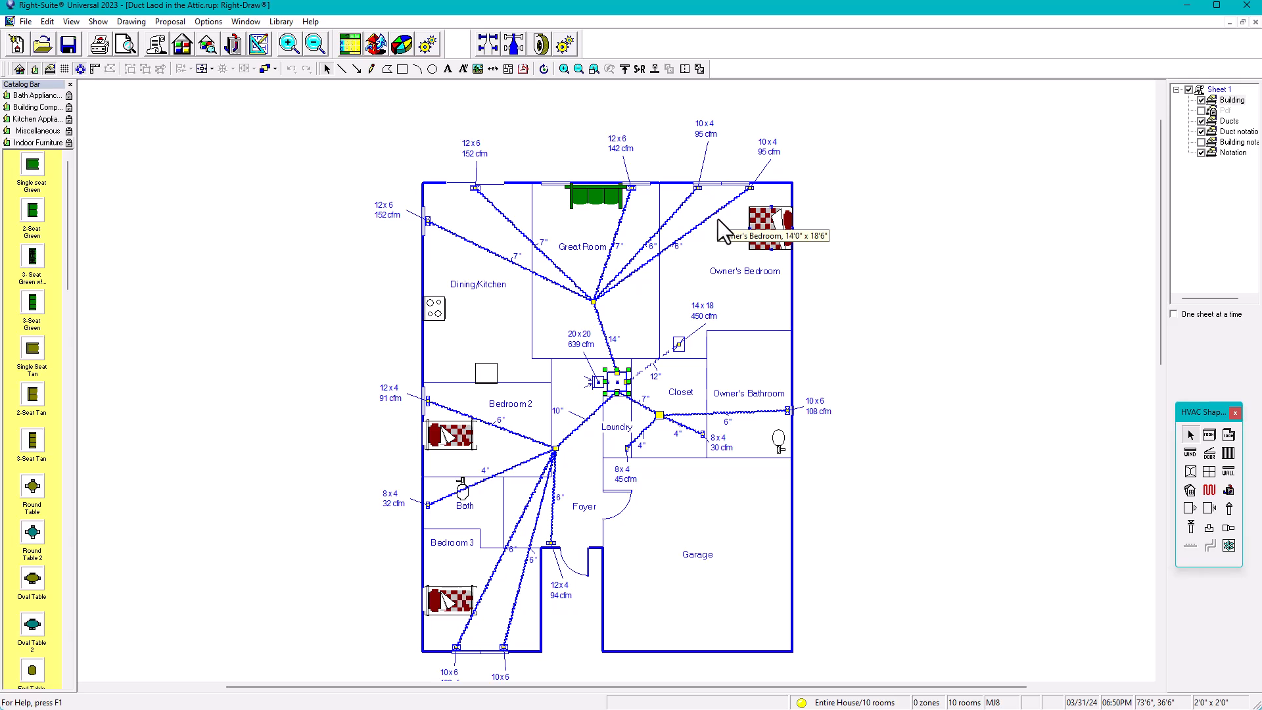
{"action": "mouse_move", "coordinate": [635, 222]}
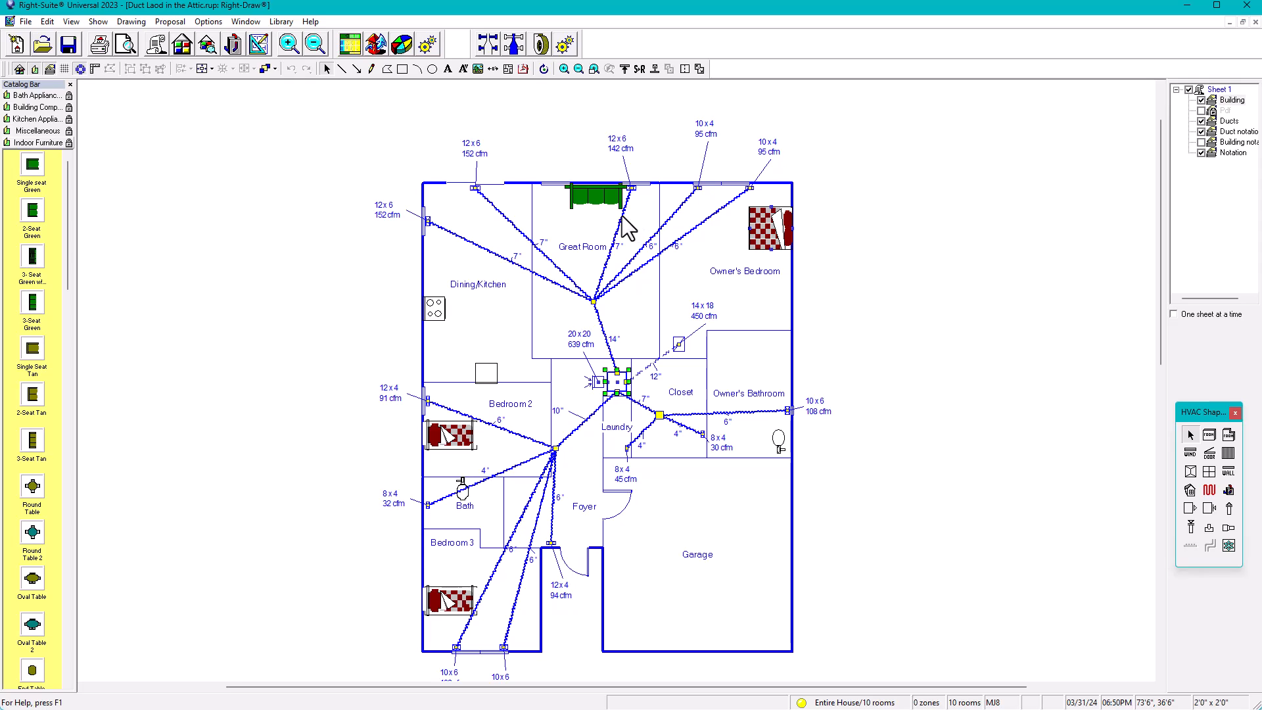
{"action": "left_click", "coordinate": [635, 332]}
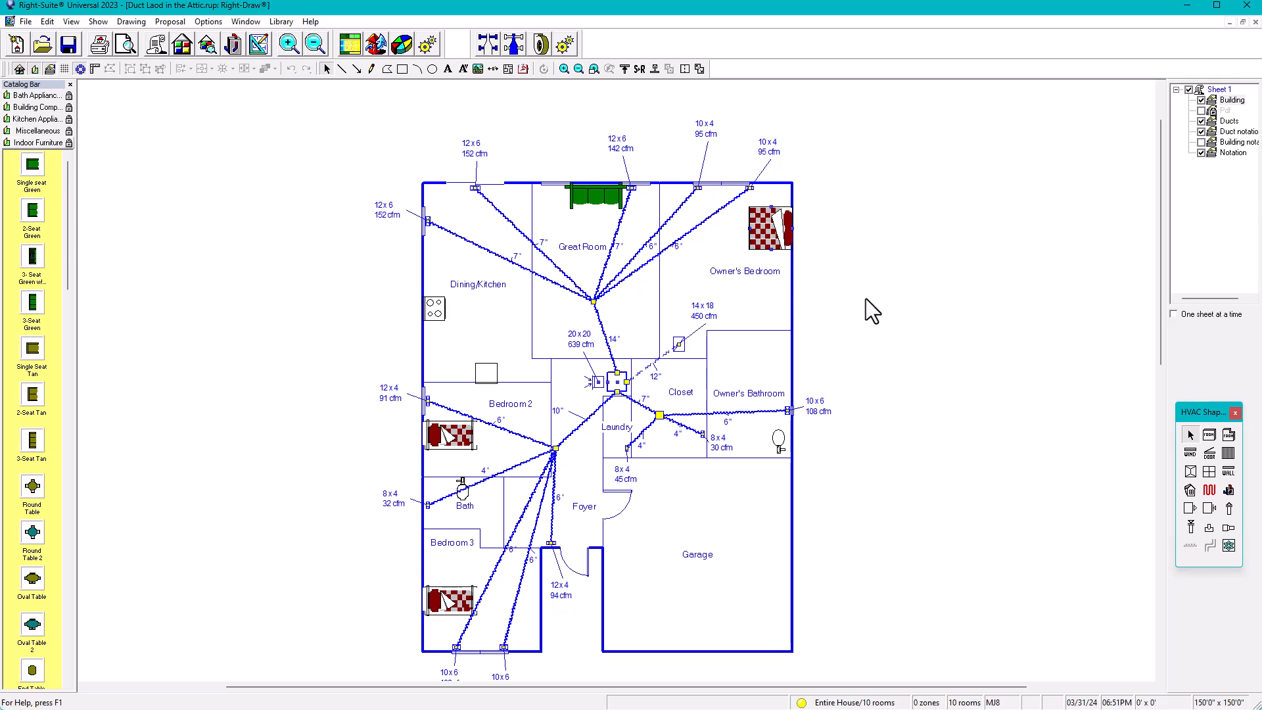
Open the property sheet of the Owner's Bedroom and move it aside to uncover the floor plan
{"action": "scroll", "coordinate": [841, 290], "scroll_direction": "up", "scroll_amount": 2}
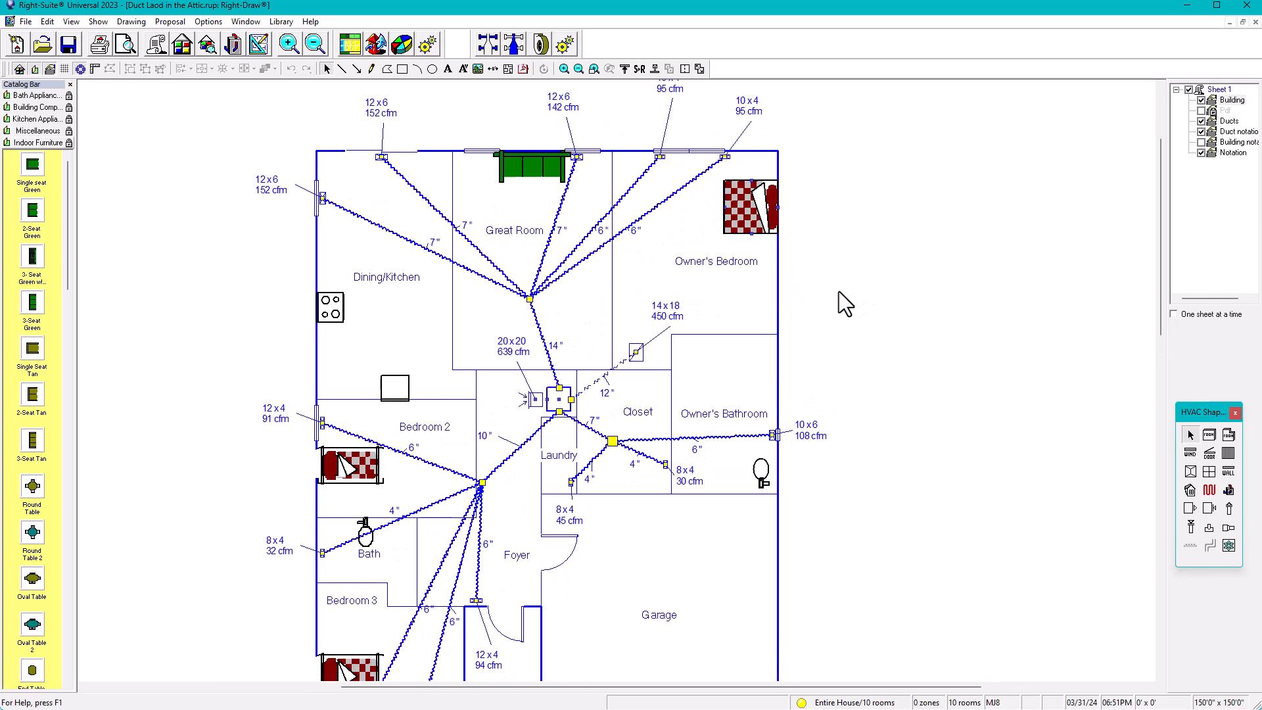
{"action": "mouse_move", "coordinate": [836, 291]}
{"action": "middle_mouse_down"}
{"action": "mouse_move", "coordinate": [792, 381]}
{"action": "mouse_move", "coordinate": [739, 397]}
{"action": "middle_mouse_up"}
{"action": "scroll", "coordinate": [780, 388], "scroll_direction": "up", "scroll_amount": 1}
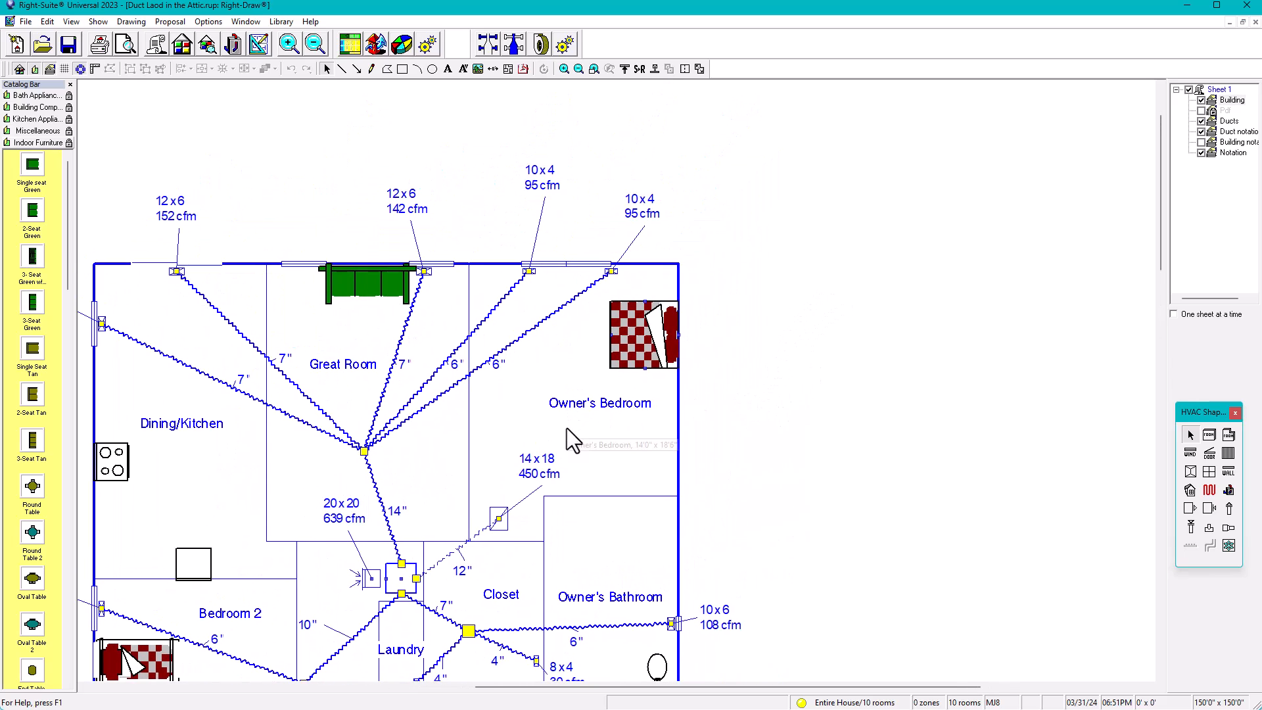
{"action": "scroll", "coordinate": [566, 427], "scroll_direction": "up", "scroll_amount": 1}
{"action": "middle_click_drag", "start_coordinate": [566, 427], "coordinate": [610, 432]}
{"action": "left_click", "coordinate": [607, 431]}
{"action": "double_click", "coordinate": [606, 431]}
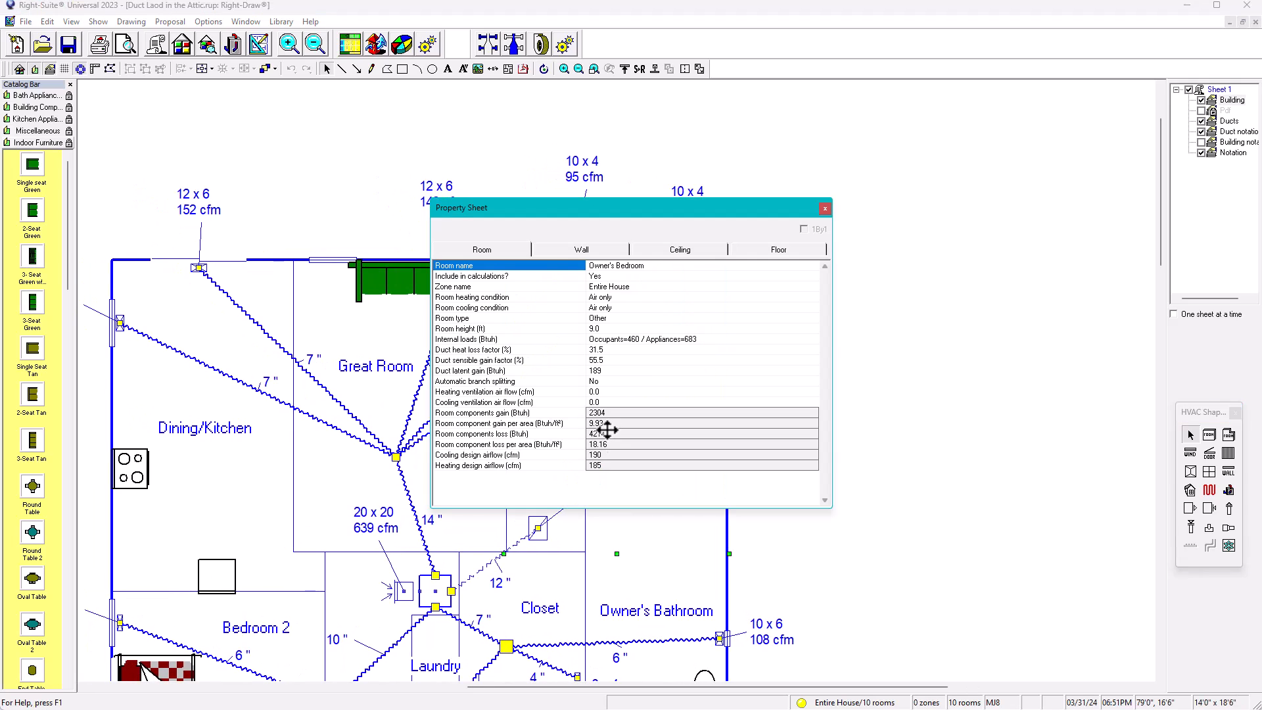
{"action": "left_click_drag", "start_coordinate": [544, 210], "coordinate": [819, 217]}
{"action": "mouse_move", "coordinate": [860, 274]}
{"action": "left_mouse_down"}
{"action": "mouse_move", "coordinate": [836, 273]}
{"action": "mouse_move", "coordinate": [847, 273]}
{"action": "left_mouse_up"}
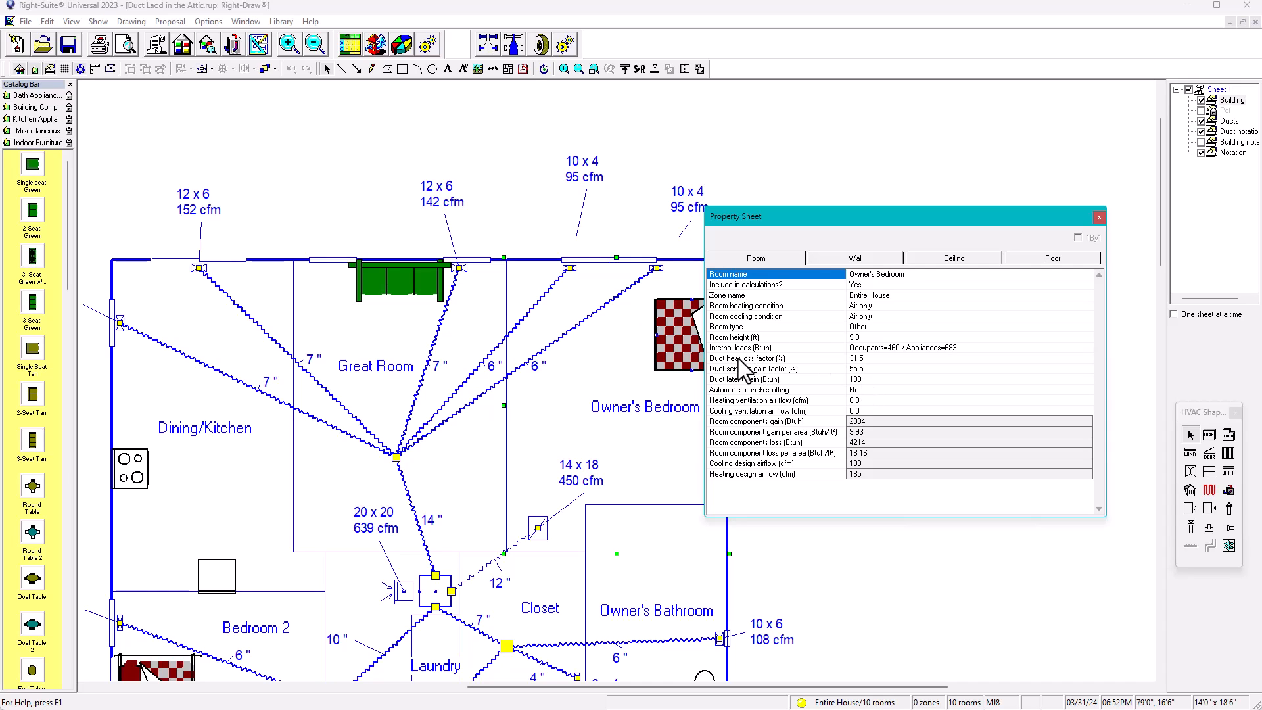
Open the Owner's Bedroom duct load settings from the duct heat loss factor and choose Vented attic as the supply location
{"action": "double_click", "coordinate": [765, 362]}
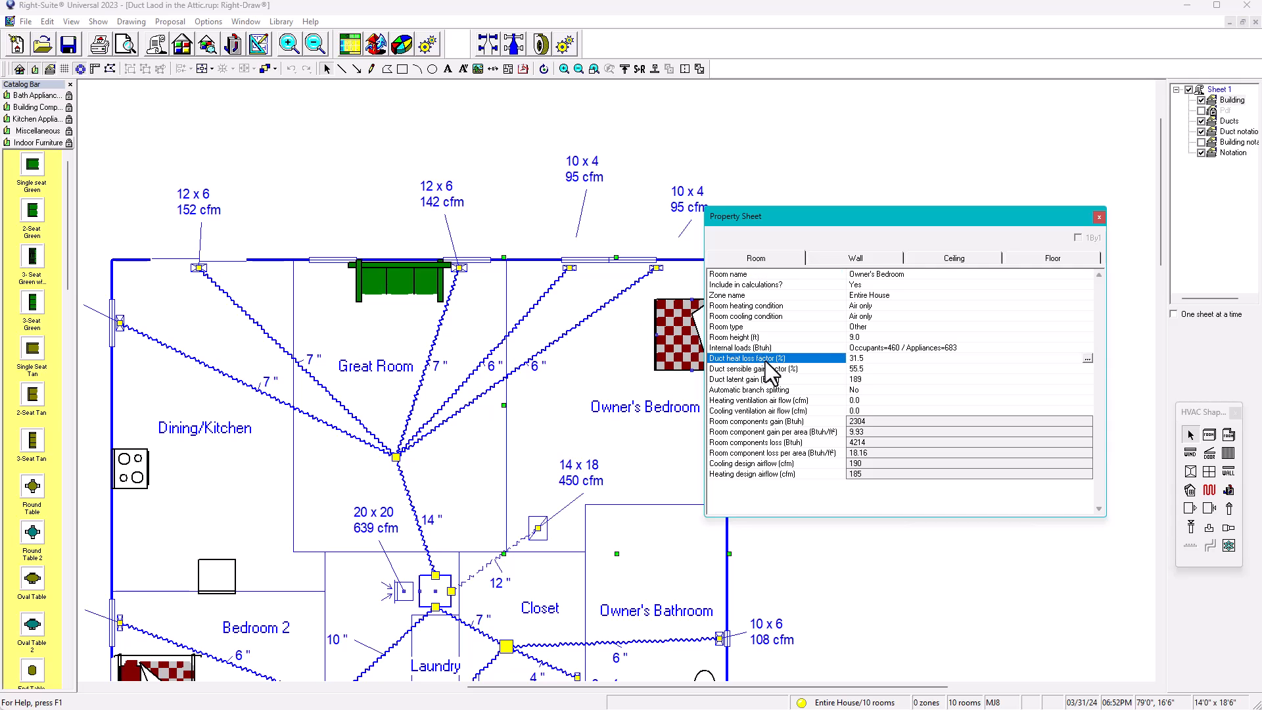
{"action": "left_click_drag", "start_coordinate": [853, 157], "coordinate": [819, 181]}
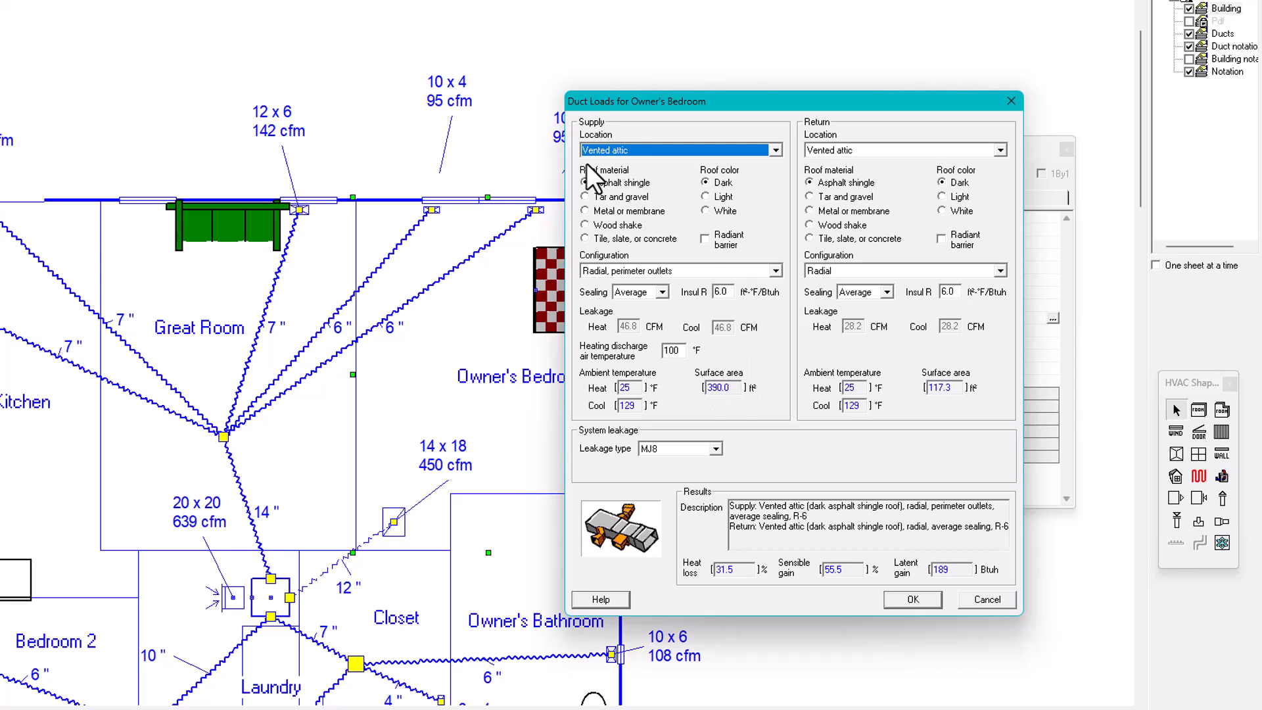
{"action": "left_click", "coordinate": [778, 151]}
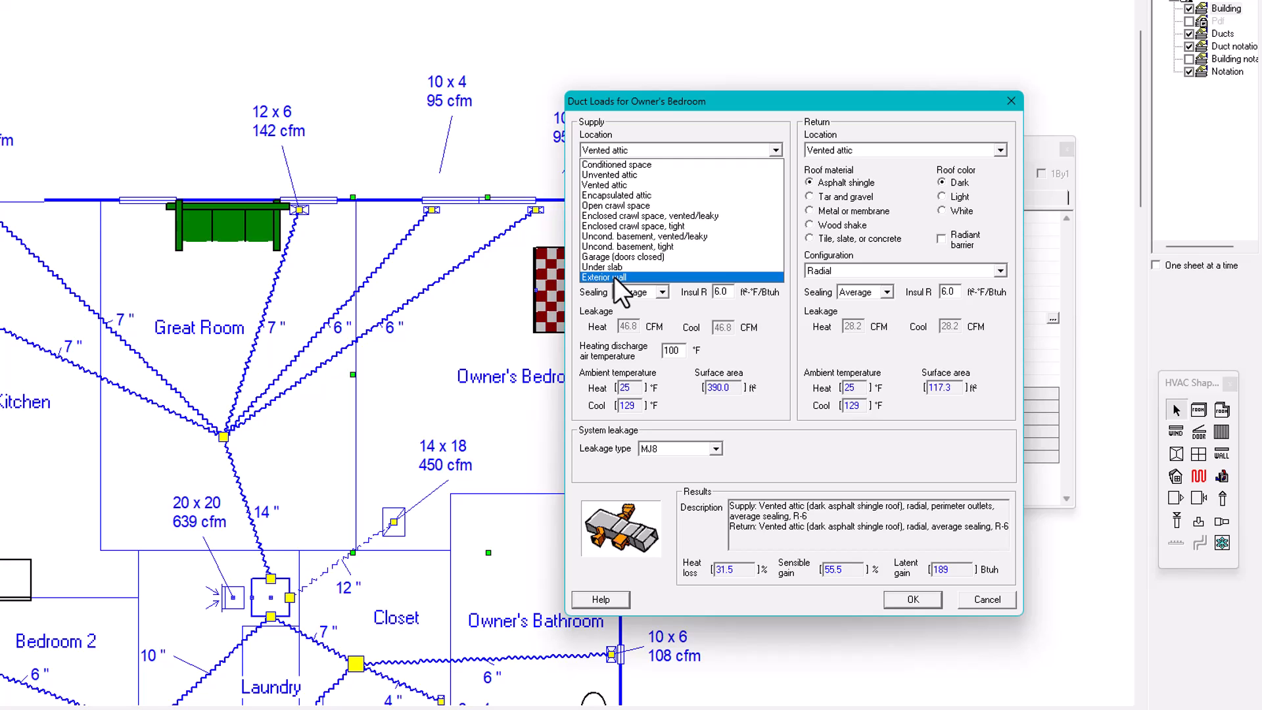
{"action": "left_click", "coordinate": [594, 184]}
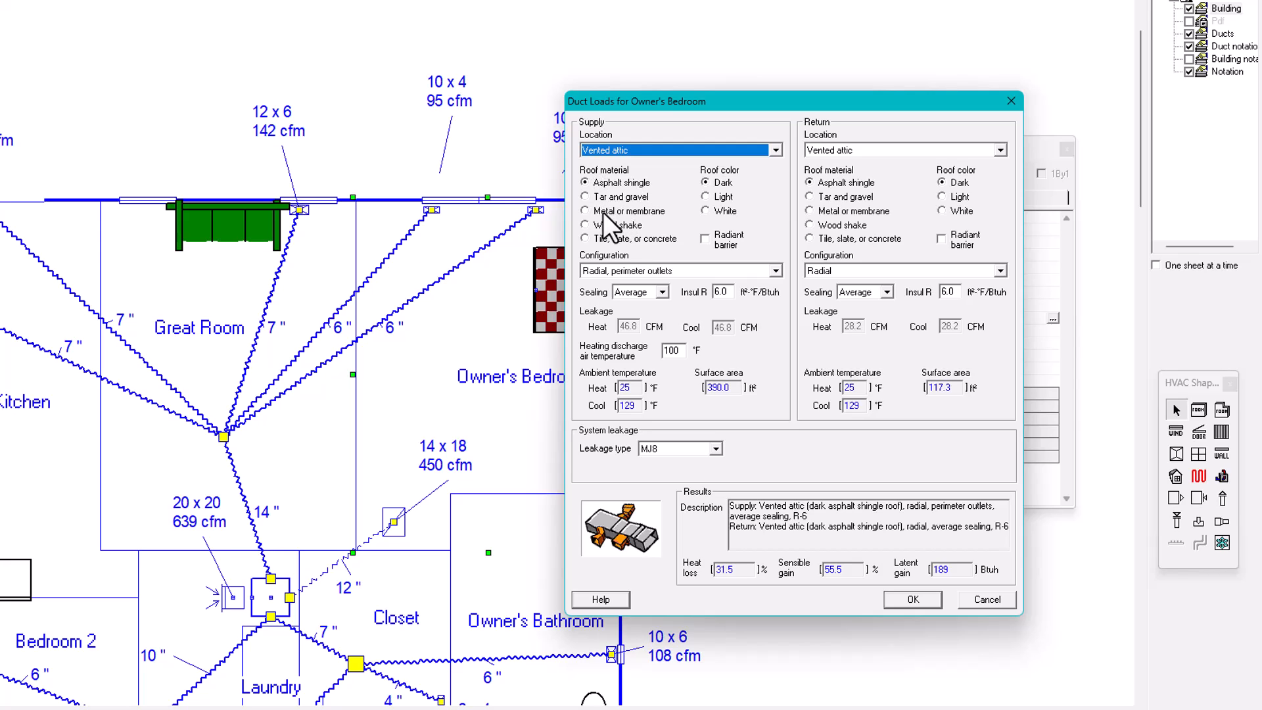
Try tar and gravel, metal or membrane, and wood shake as the supply roof material, returning to asphalt shingle
{"action": "left_click", "coordinate": [585, 196]}
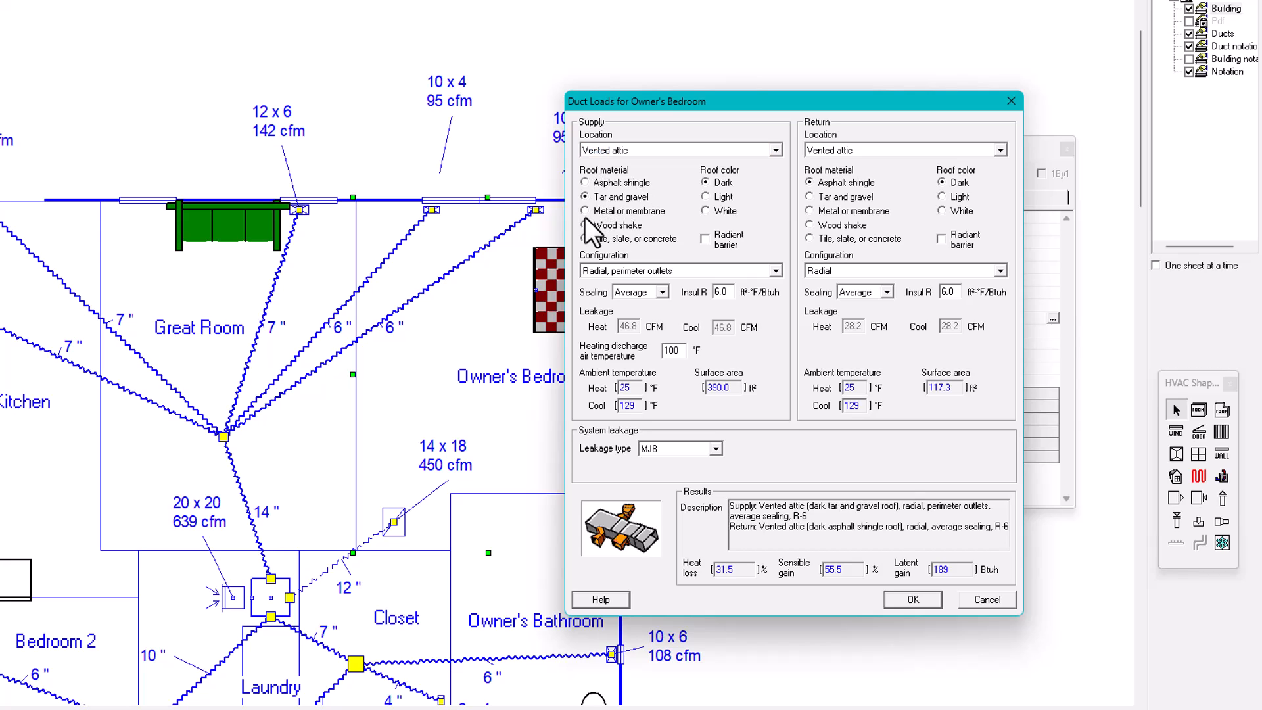
{"action": "left_click", "coordinate": [584, 211]}
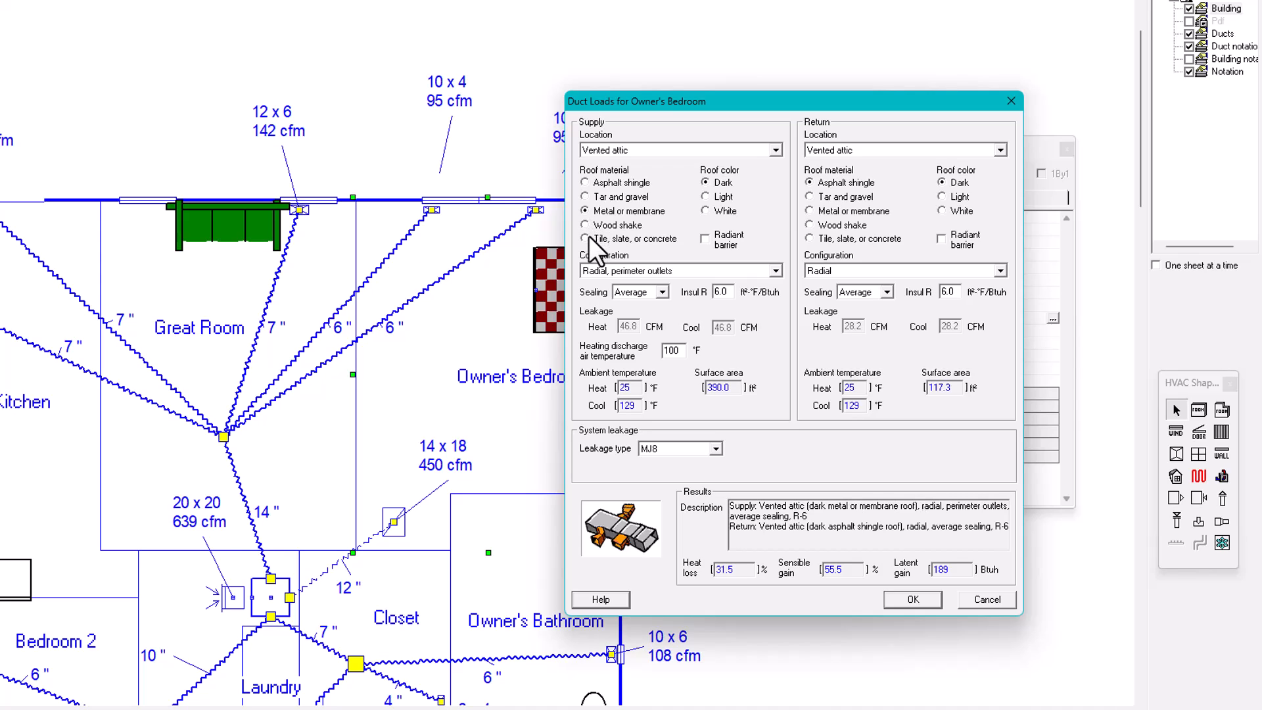
{"action": "left_click", "coordinate": [585, 224]}
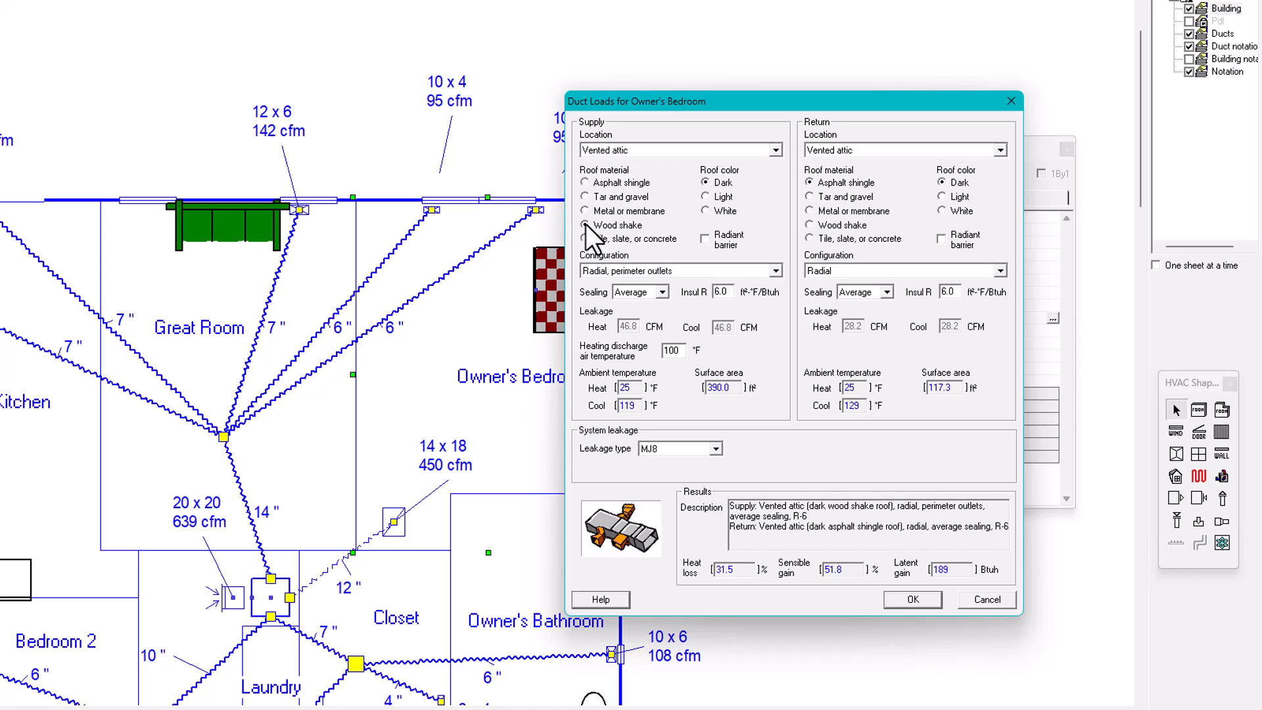
{"action": "left_click", "coordinate": [585, 182]}
{"action": "left_click", "coordinate": [585, 197]}
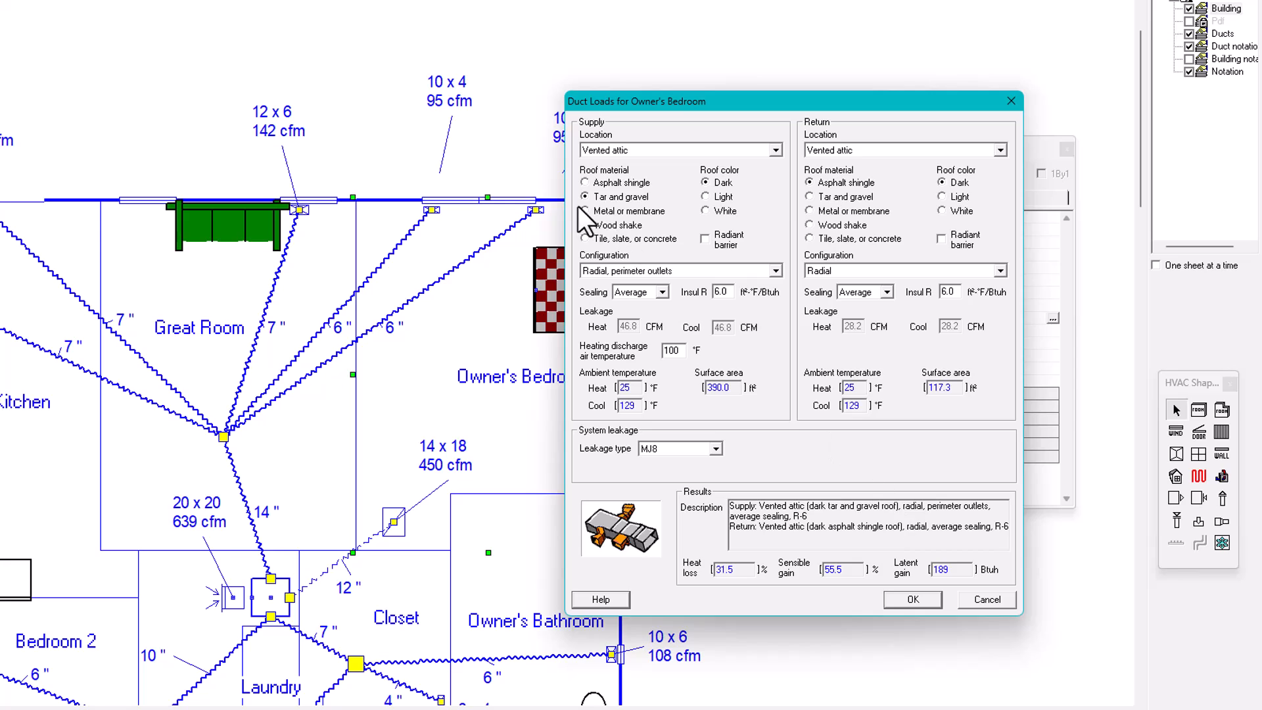
{"action": "left_click", "coordinate": [585, 211]}
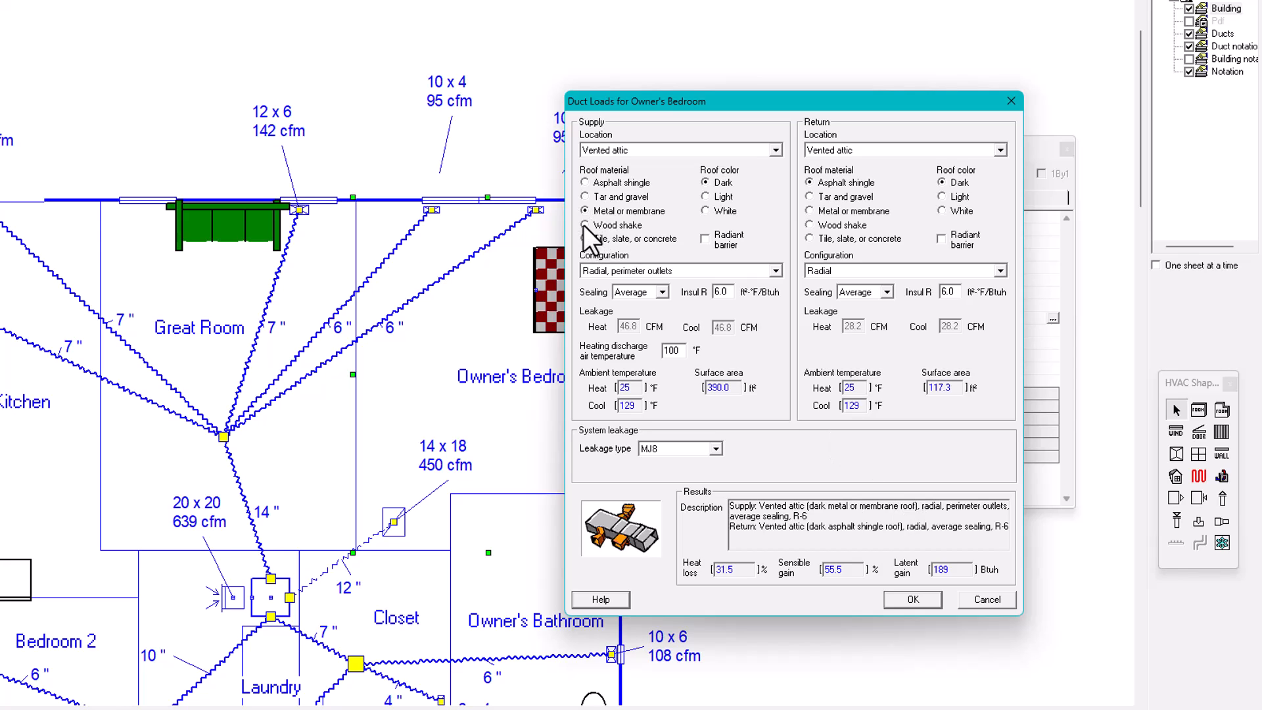
{"action": "left_click", "coordinate": [585, 225]}
{"action": "left_click", "coordinate": [585, 183]}
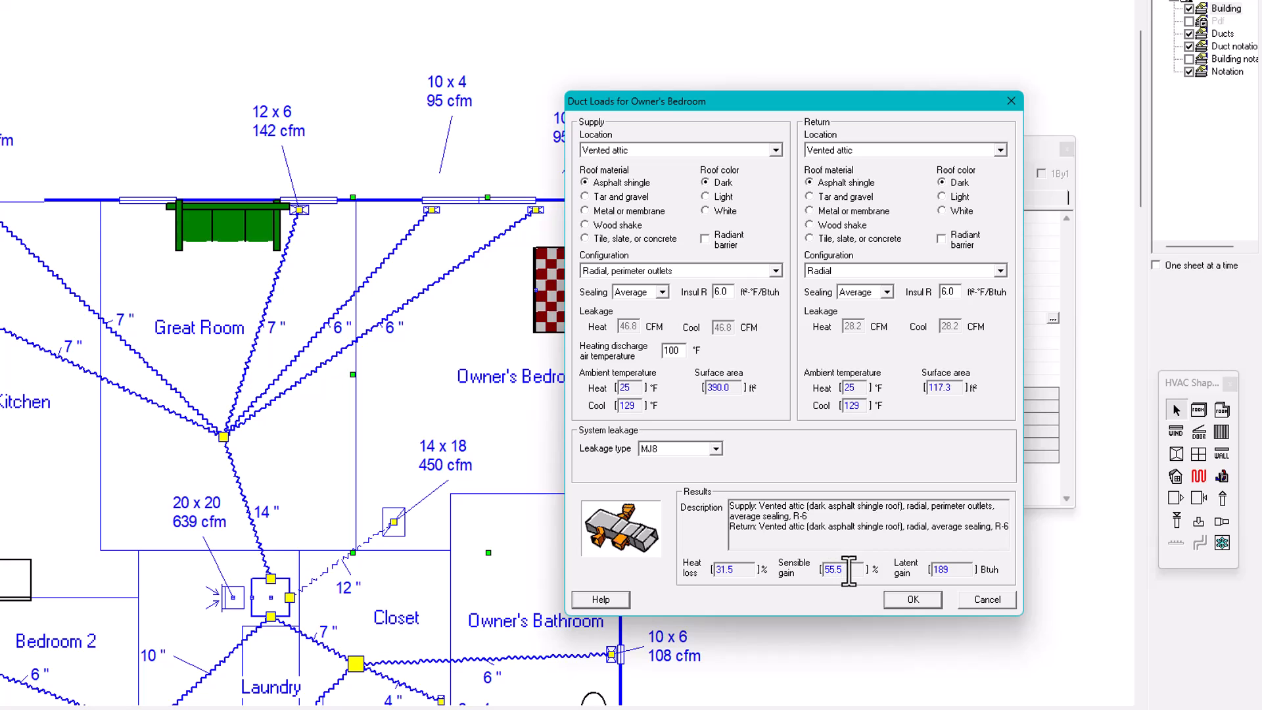
Compare the sensible gain for each supply roof material through tile, slate, or concrete, and return to asphalt shingle
{"action": "left_click", "coordinate": [585, 197]}
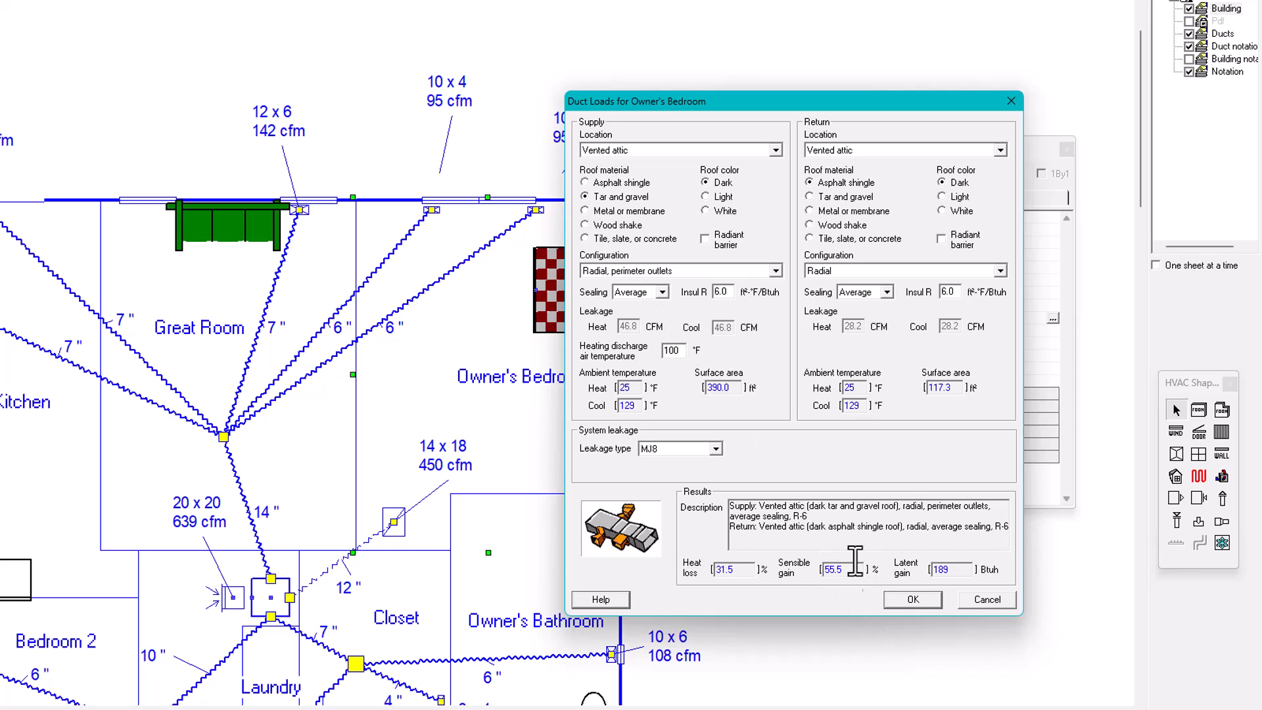
{"action": "left_click", "coordinate": [585, 211]}
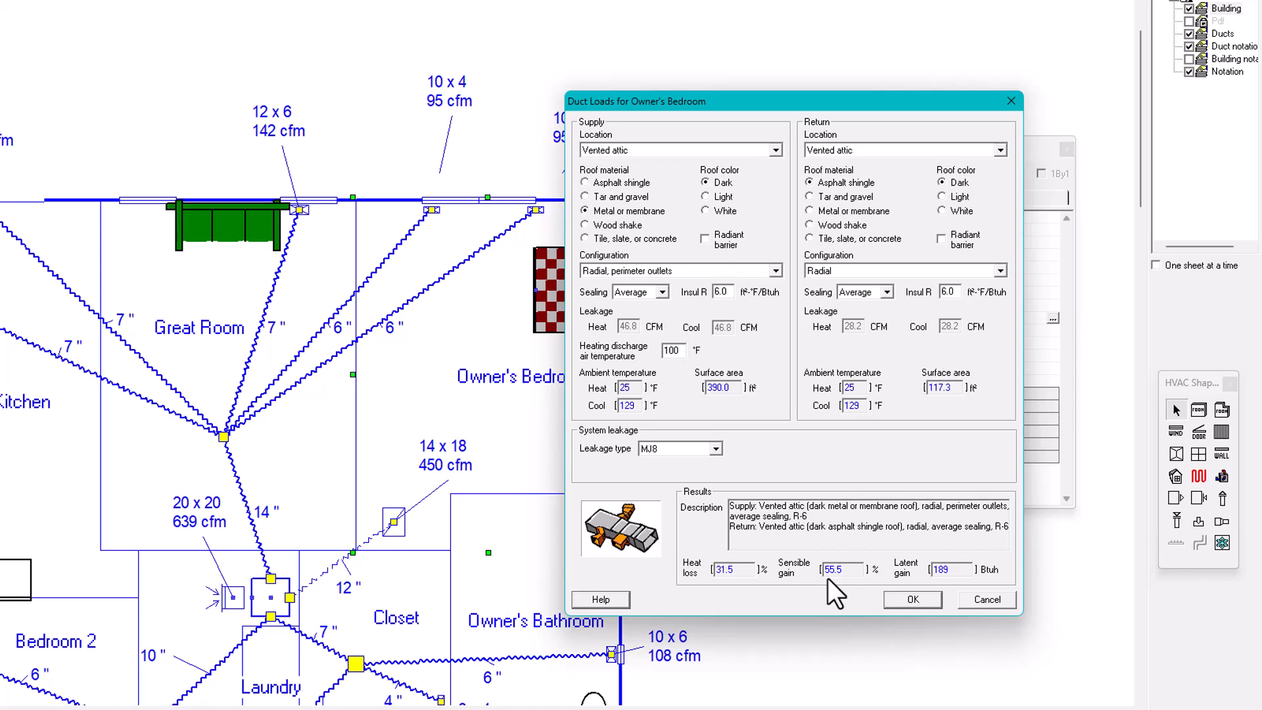
{"action": "left_click", "coordinate": [585, 225]}
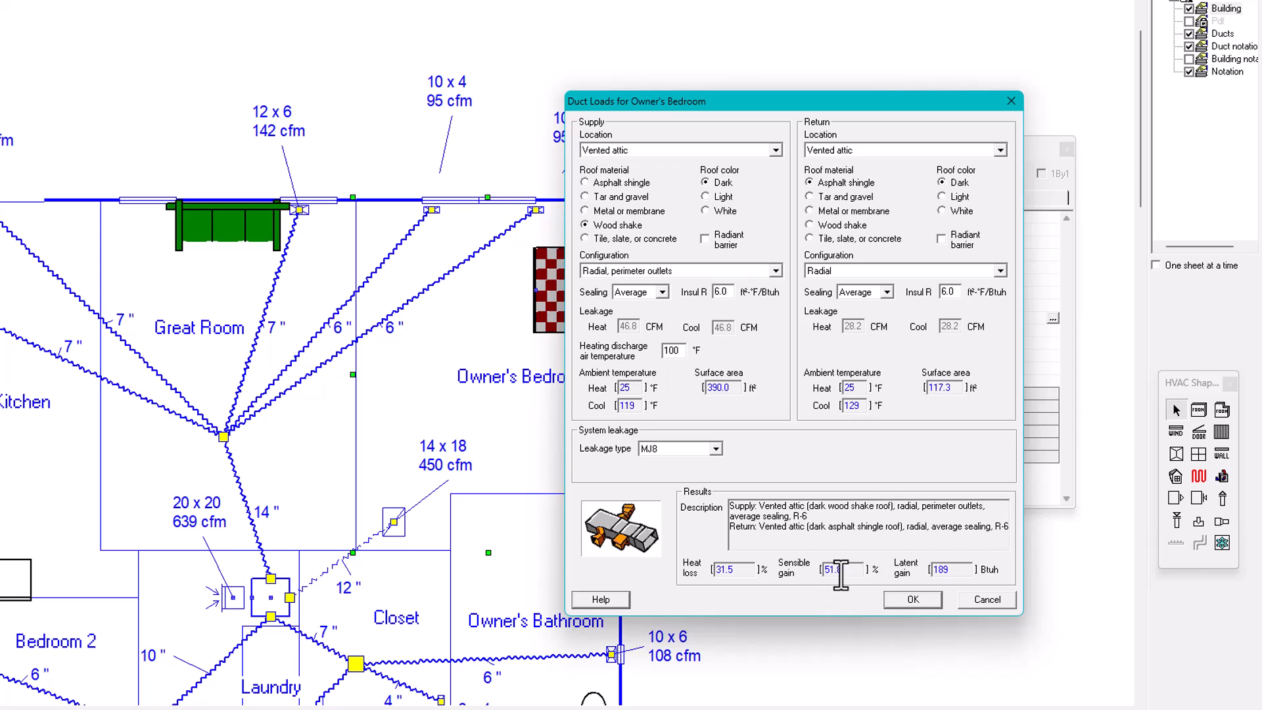
{"action": "left_click", "coordinate": [585, 239]}
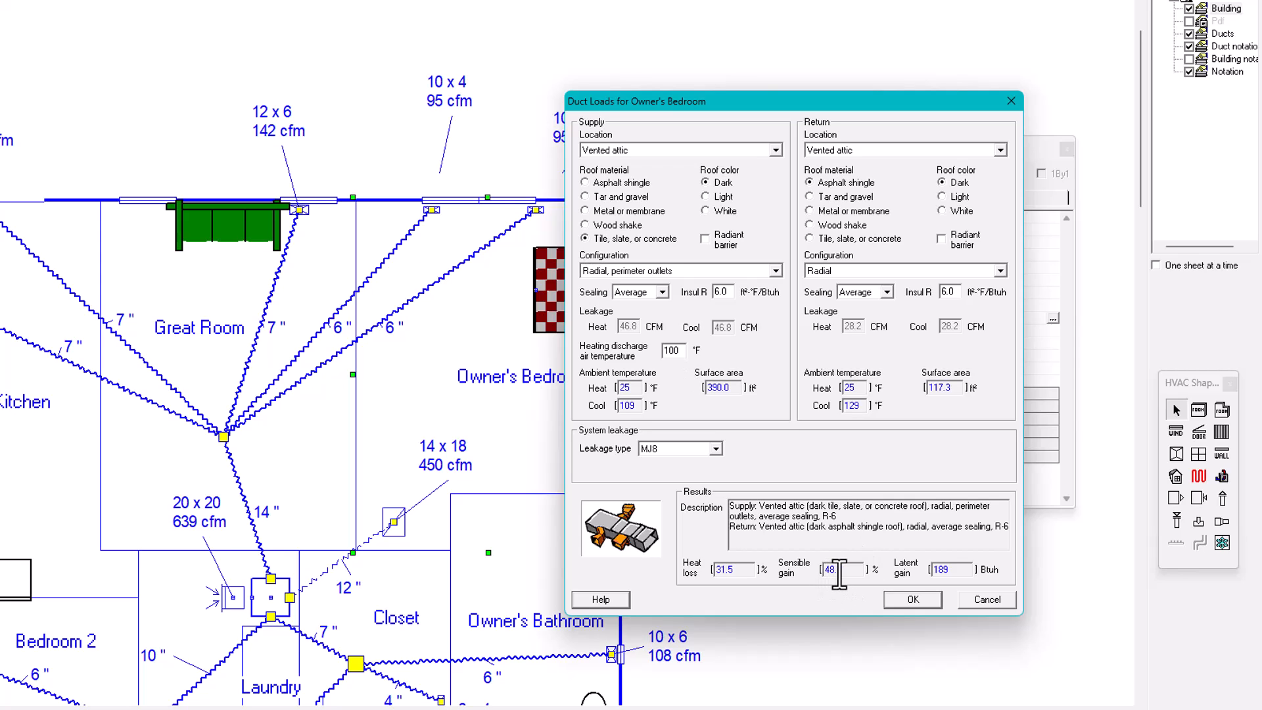
{"action": "left_click", "coordinate": [585, 226]}
{"action": "left_click", "coordinate": [585, 211]}
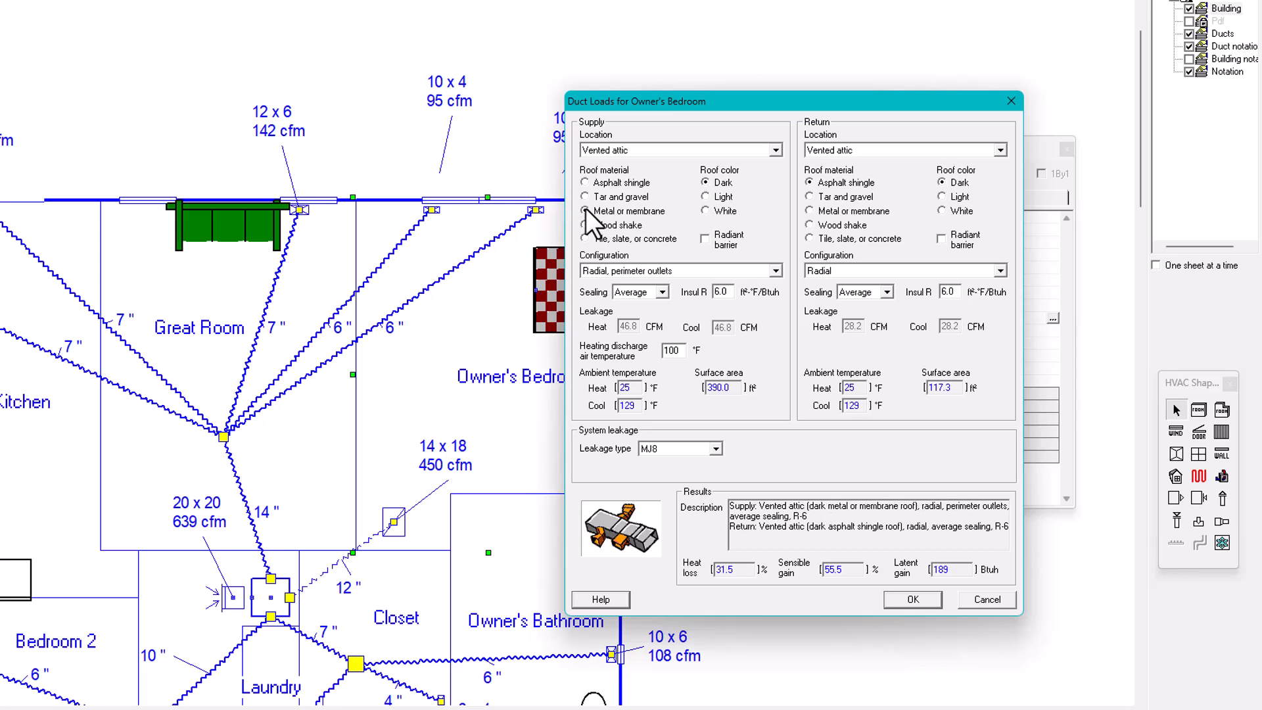
{"action": "left_click", "coordinate": [586, 198]}
{"action": "left_click", "coordinate": [584, 183]}
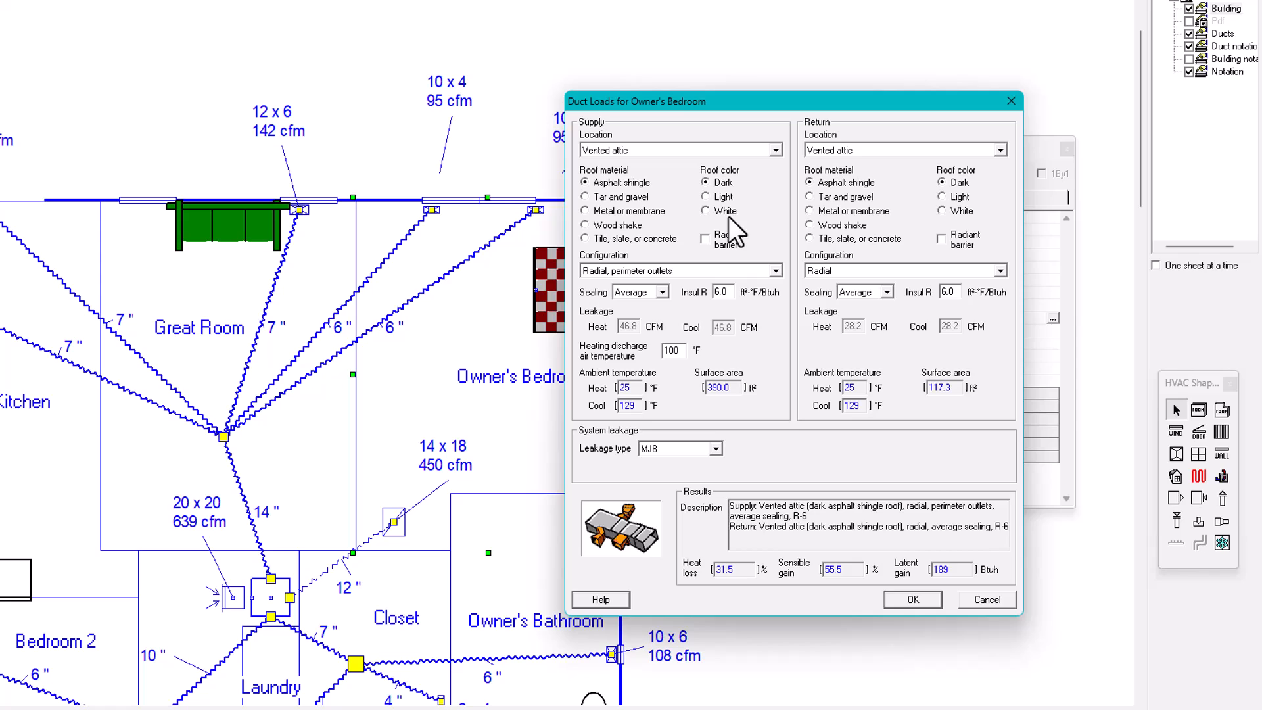
Compare the light and white supply roof colors against dark, and leave the color set to Dark
{"action": "left_click", "coordinate": [706, 182]}
{"action": "left_click", "coordinate": [704, 196]}
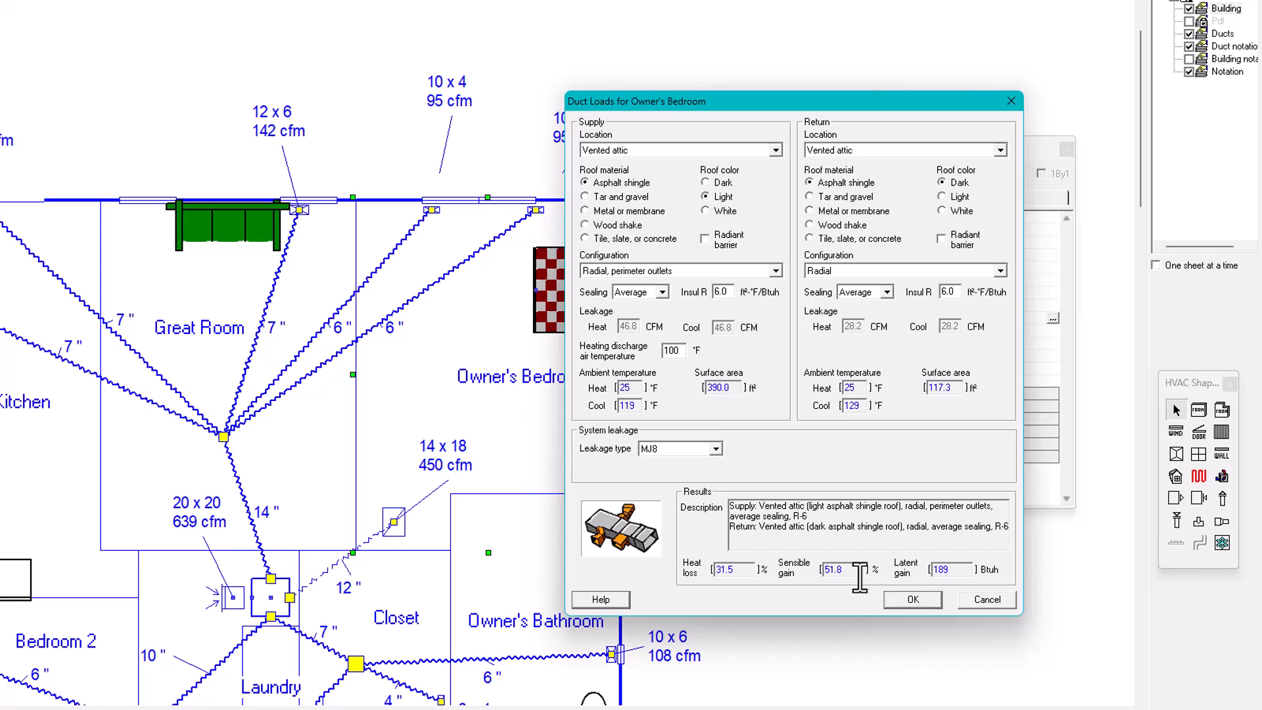
{"action": "left_click", "coordinate": [705, 211]}
{"action": "left_click", "coordinate": [706, 182]}
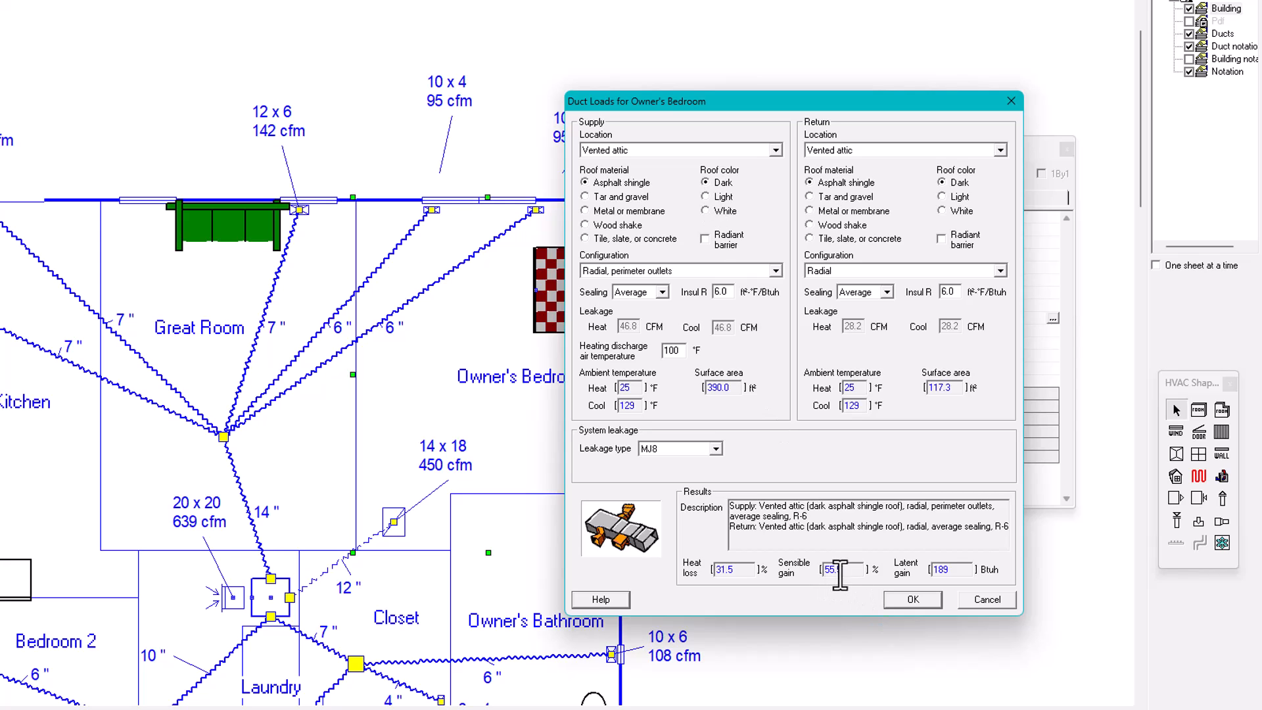
{"action": "left_click", "coordinate": [706, 196]}
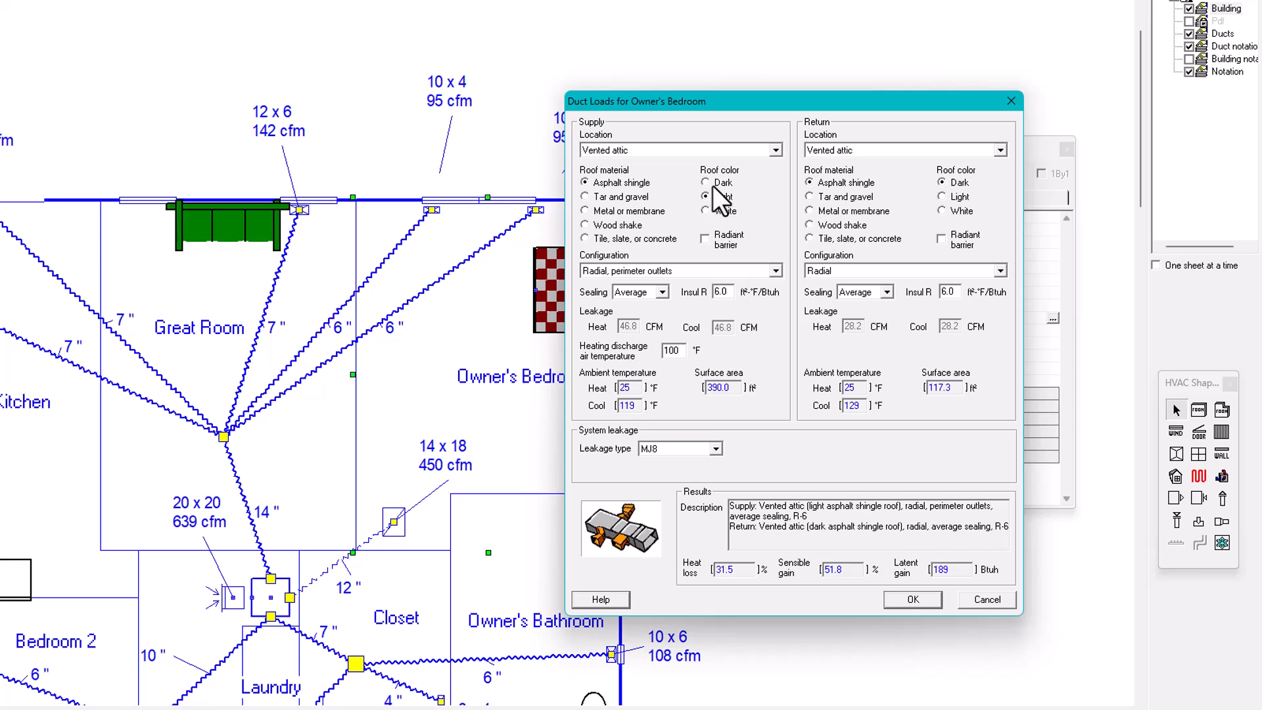
{"action": "left_click", "coordinate": [707, 182]}
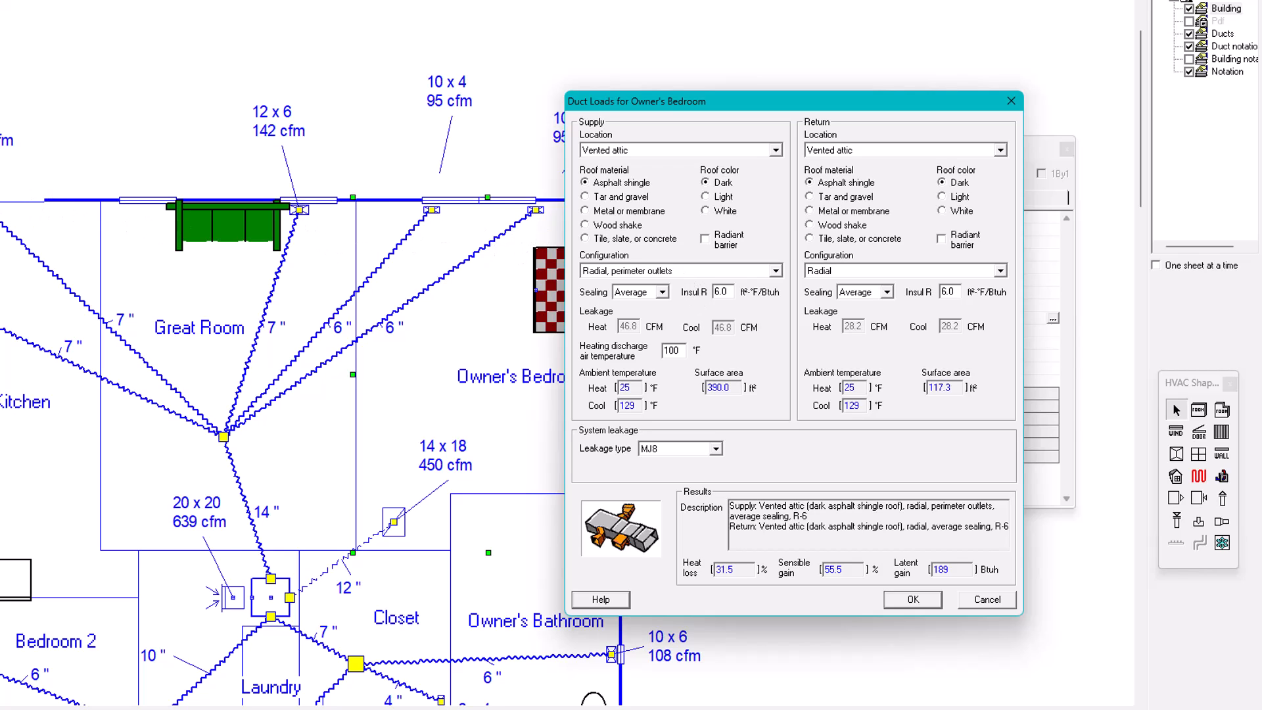
Review the supply duct configuration and sealing options, keeping Radial, perimeter outlets and Average sealing
{"action": "left_click", "coordinate": [776, 271]}
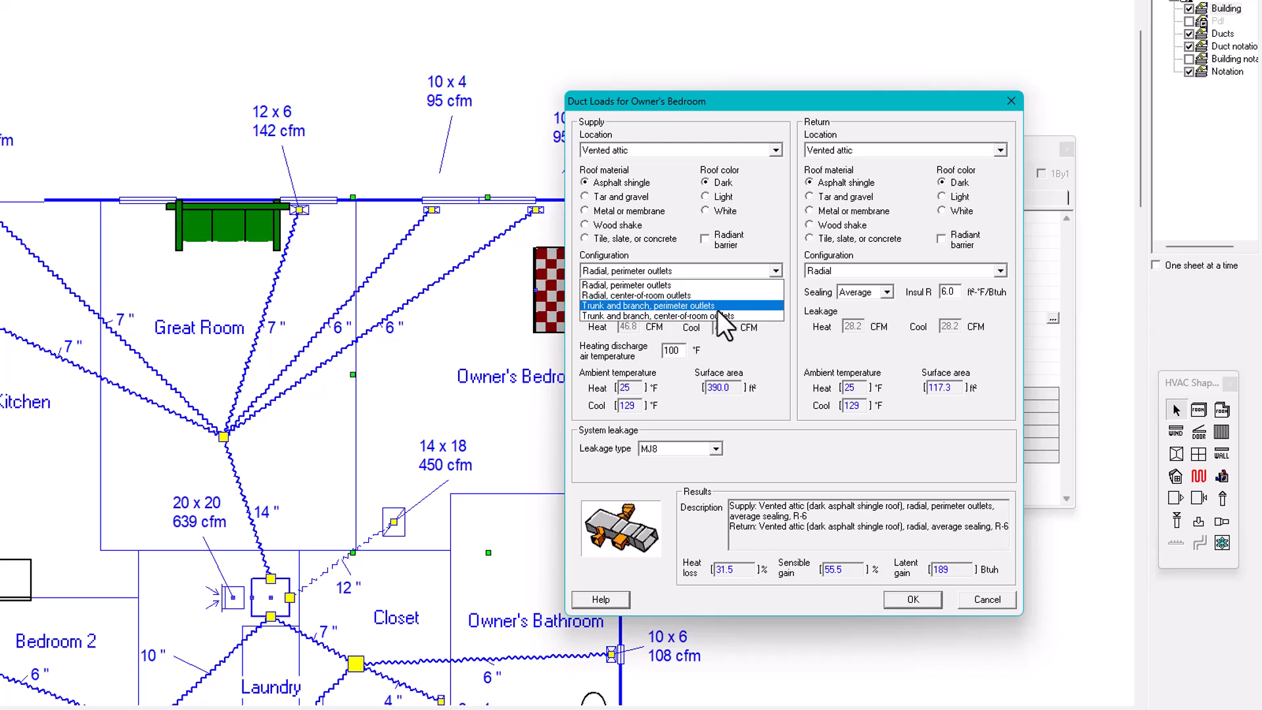
{"action": "left_click", "coordinate": [774, 269]}
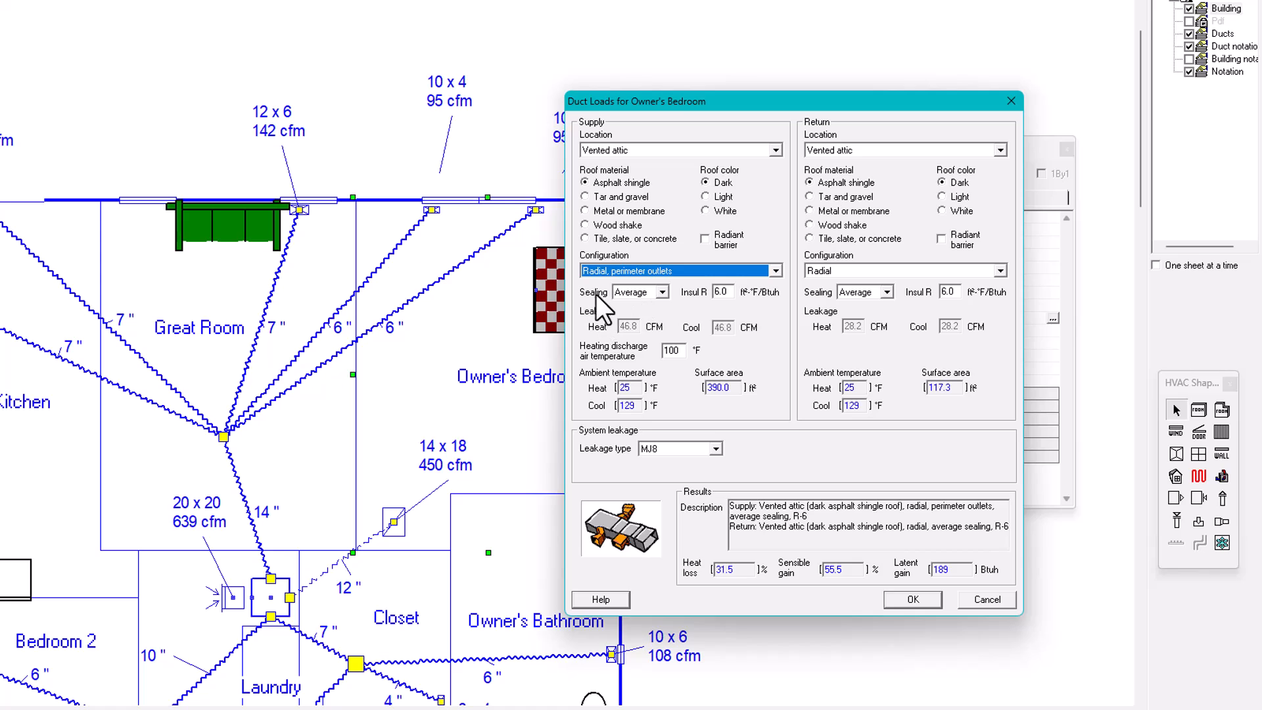
{"action": "left_click", "coordinate": [663, 290]}
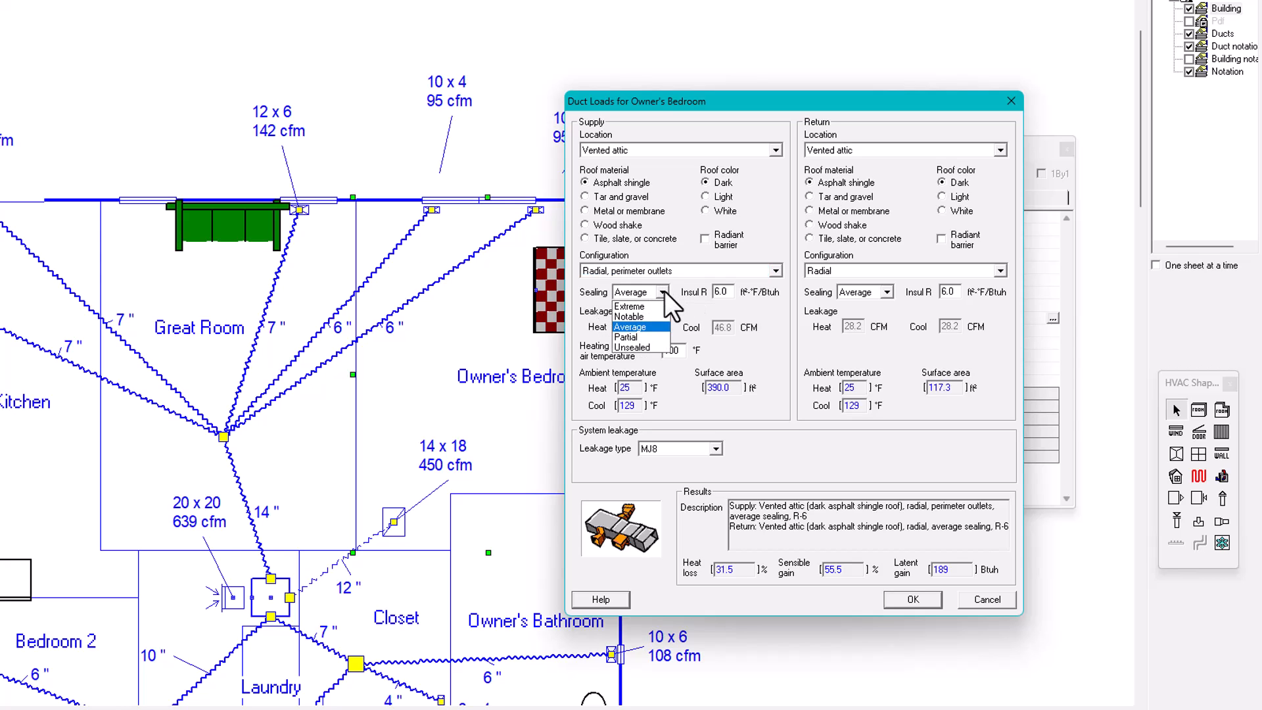
{"action": "left_click", "coordinate": [629, 327]}
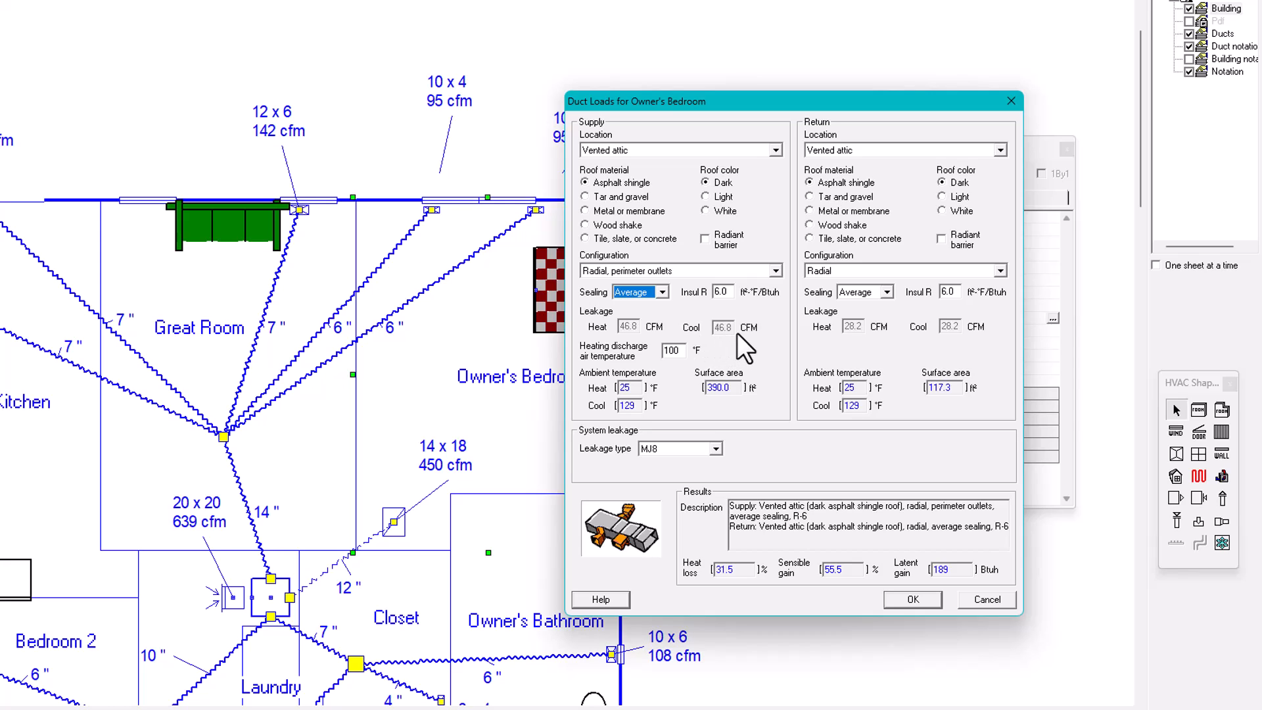
Compare the leakage and duct loads for Unsealed and Partial supply sealing, and return the sealing to Average
{"action": "left_click", "coordinate": [661, 293]}
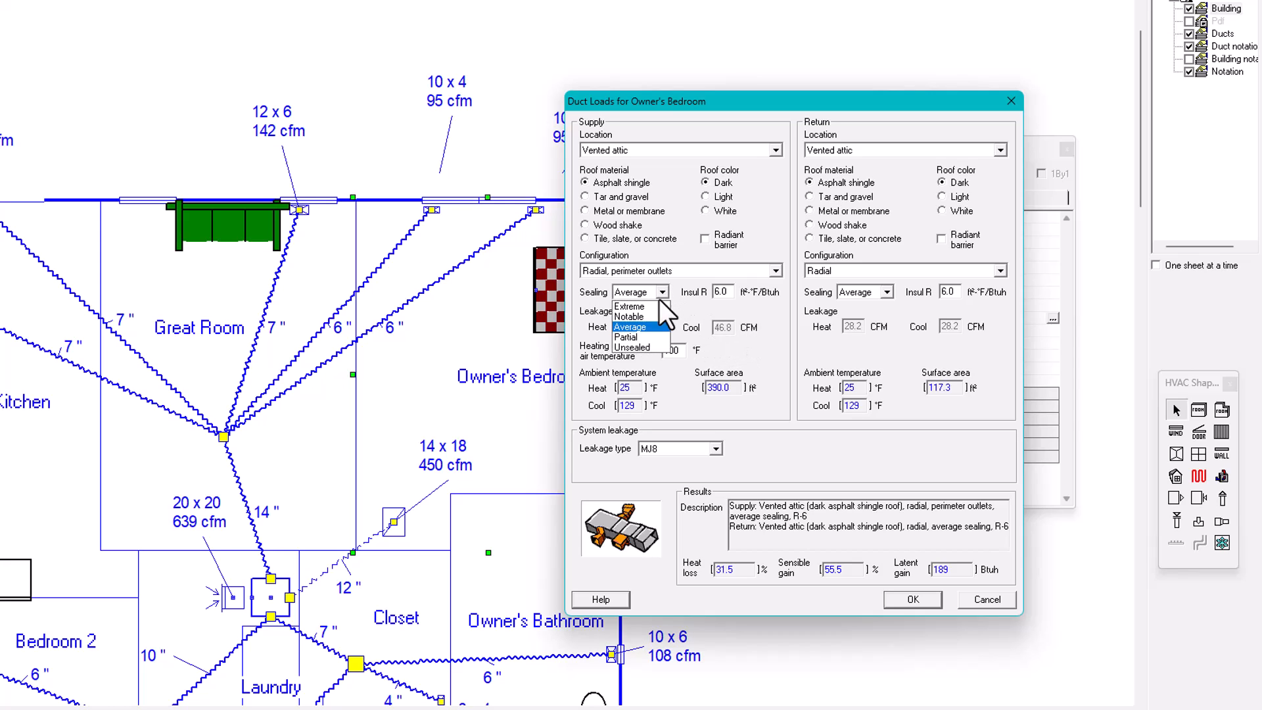
{"action": "left_click", "coordinate": [639, 347]}
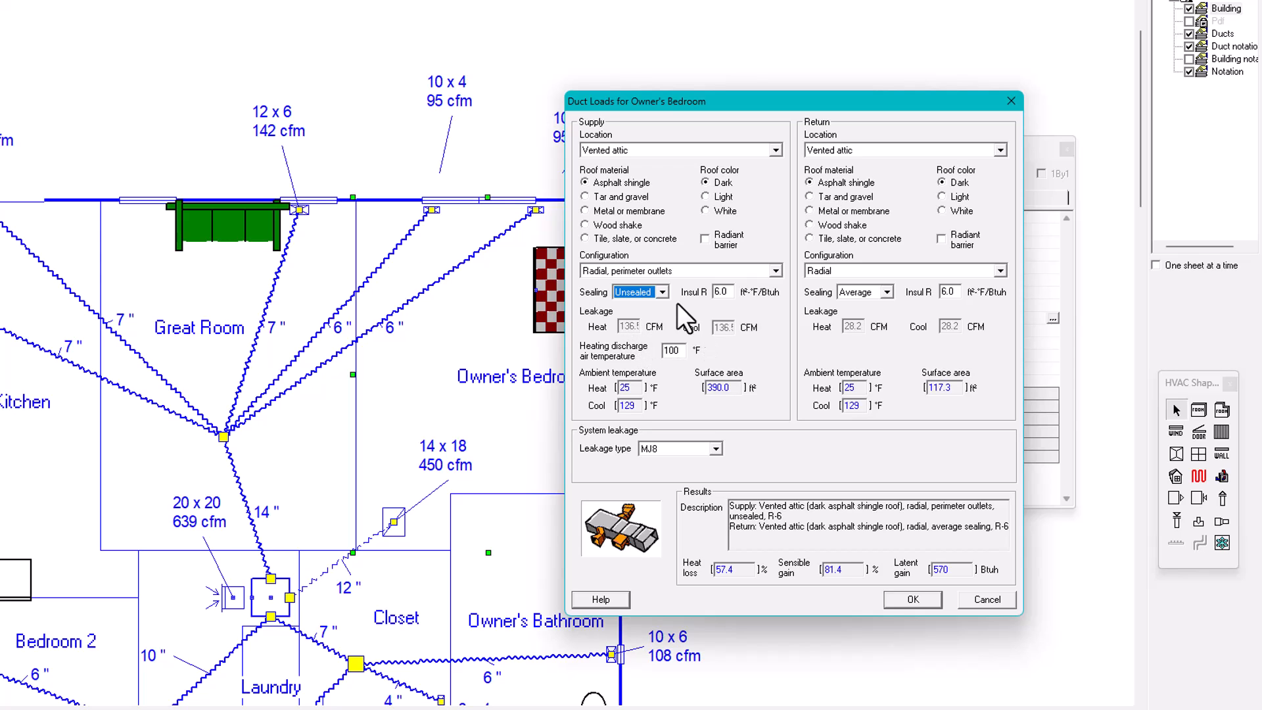
{"action": "left_click", "coordinate": [662, 292]}
{"action": "left_click", "coordinate": [634, 336]}
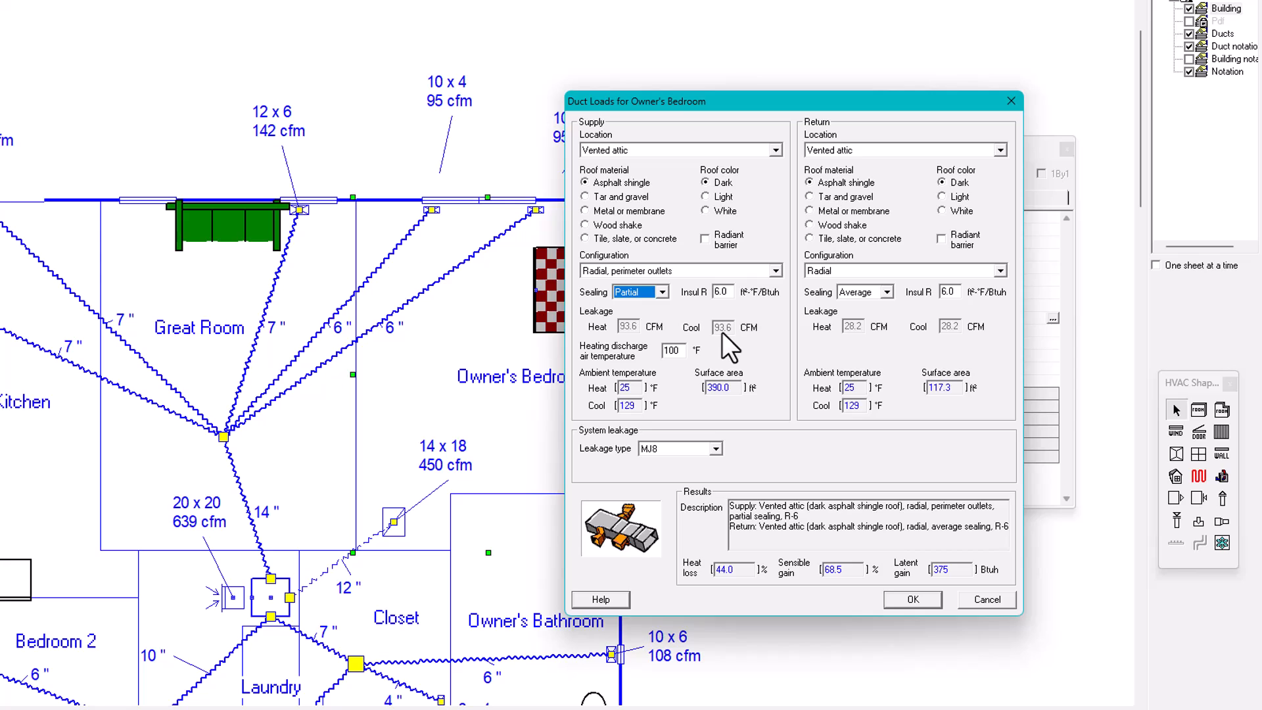
{"action": "left_click", "coordinate": [661, 293]}
{"action": "left_click", "coordinate": [633, 325]}
Try Notable and Extreme supply sealing to compare the leakage and load factors, and restore Average sealing
{"action": "left_click", "coordinate": [660, 293]}
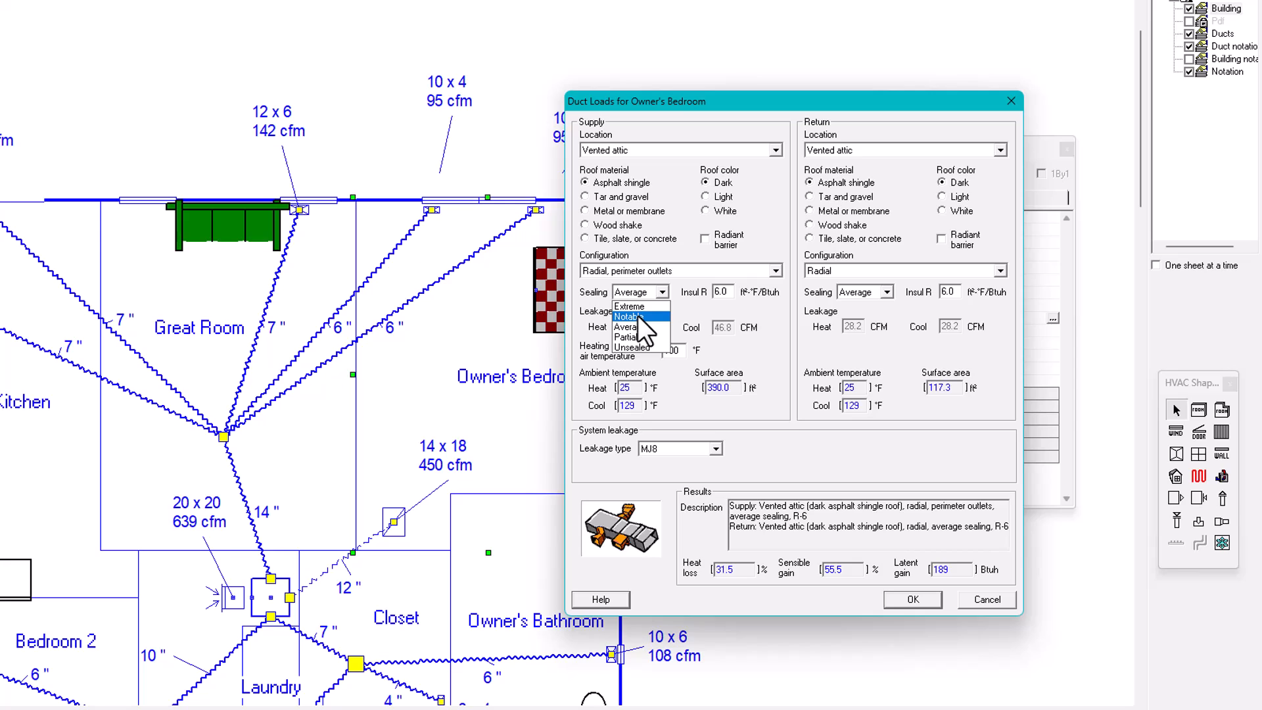
{"action": "left_click", "coordinate": [625, 316]}
{"action": "left_click", "coordinate": [661, 290]}
{"action": "left_click", "coordinate": [627, 302]}
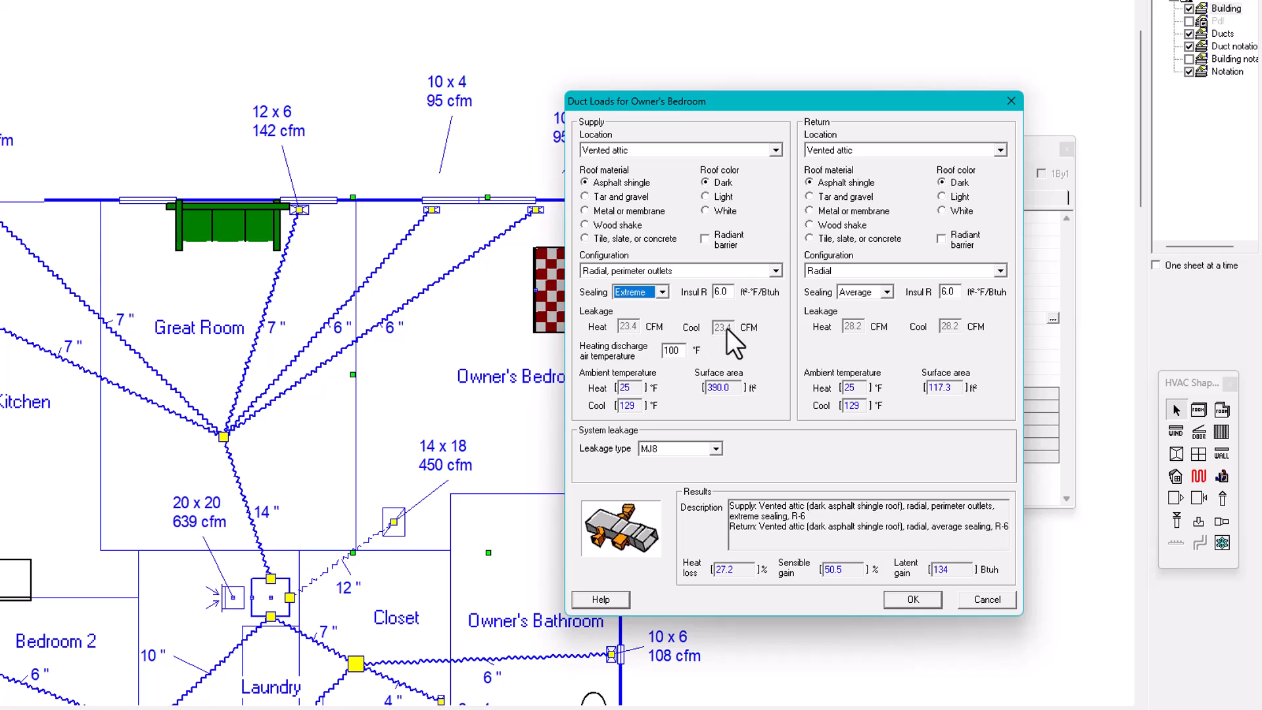
{"action": "left_click", "coordinate": [661, 290]}
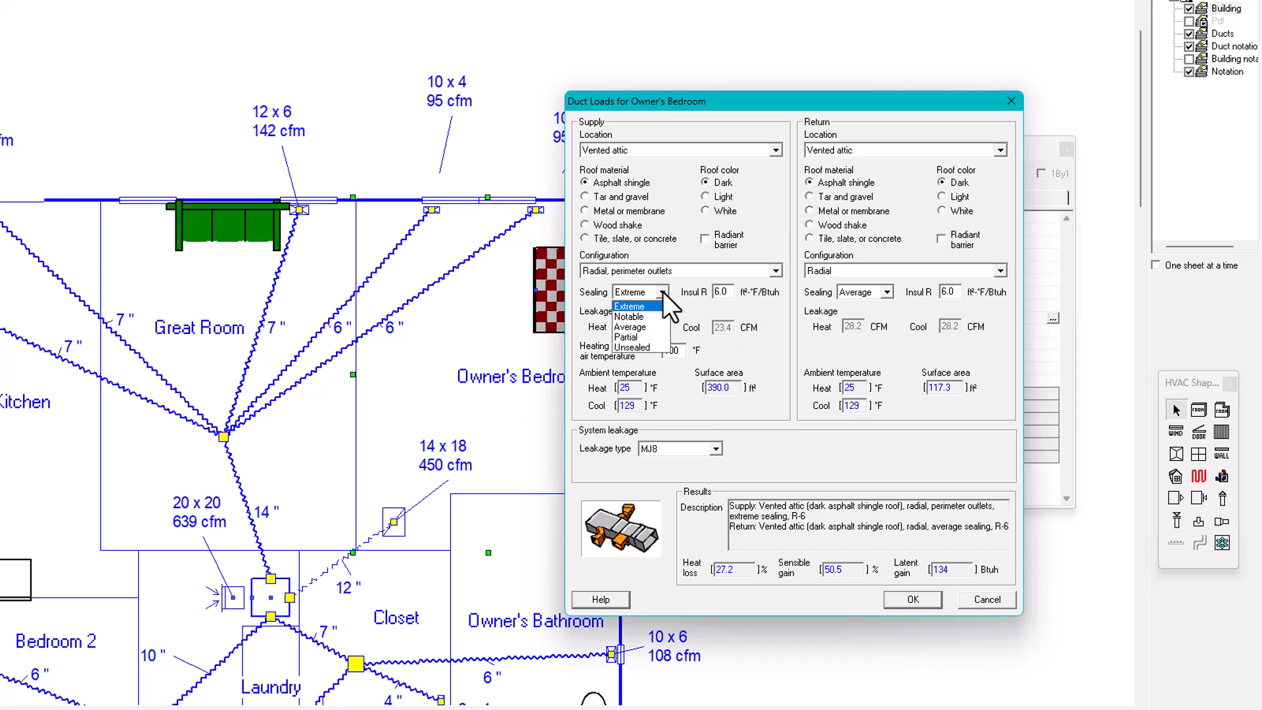
{"action": "left_click", "coordinate": [626, 328]}
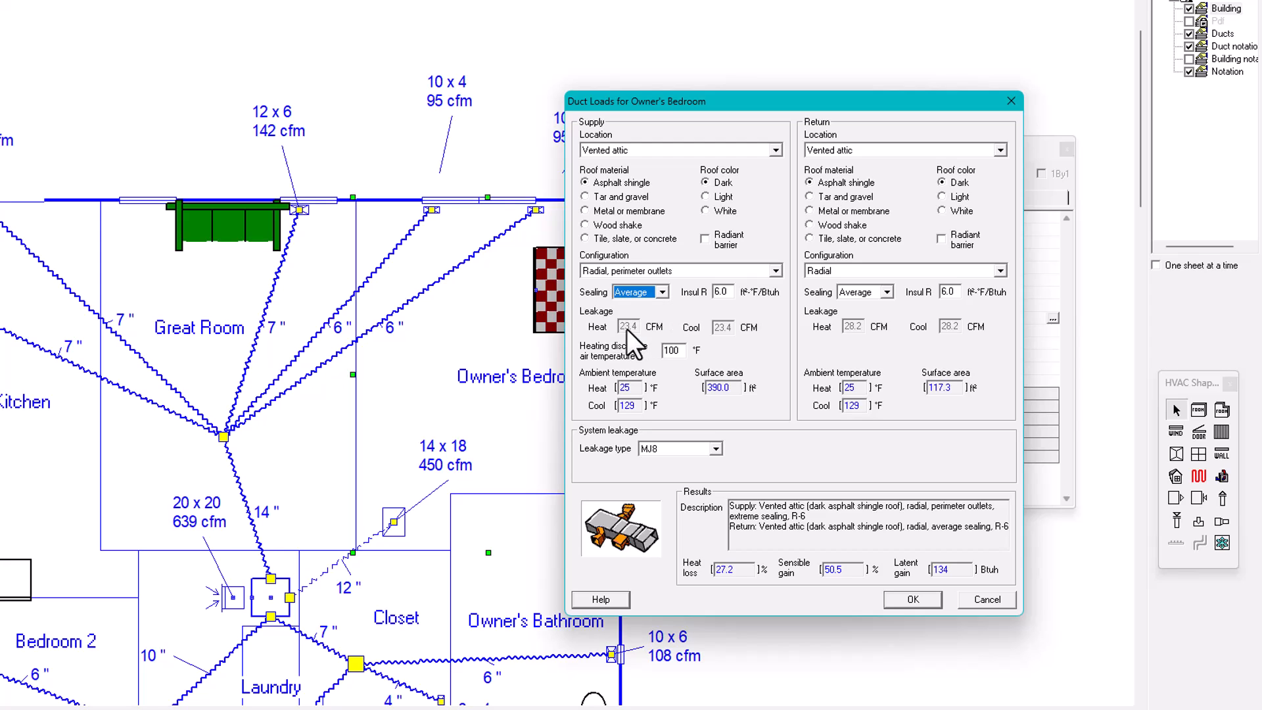
Check the sensible gain with Unsealed supply ducts once more, and set the sealing back to Average
{"action": "left_click", "coordinate": [663, 291]}
{"action": "left_click", "coordinate": [629, 348]}
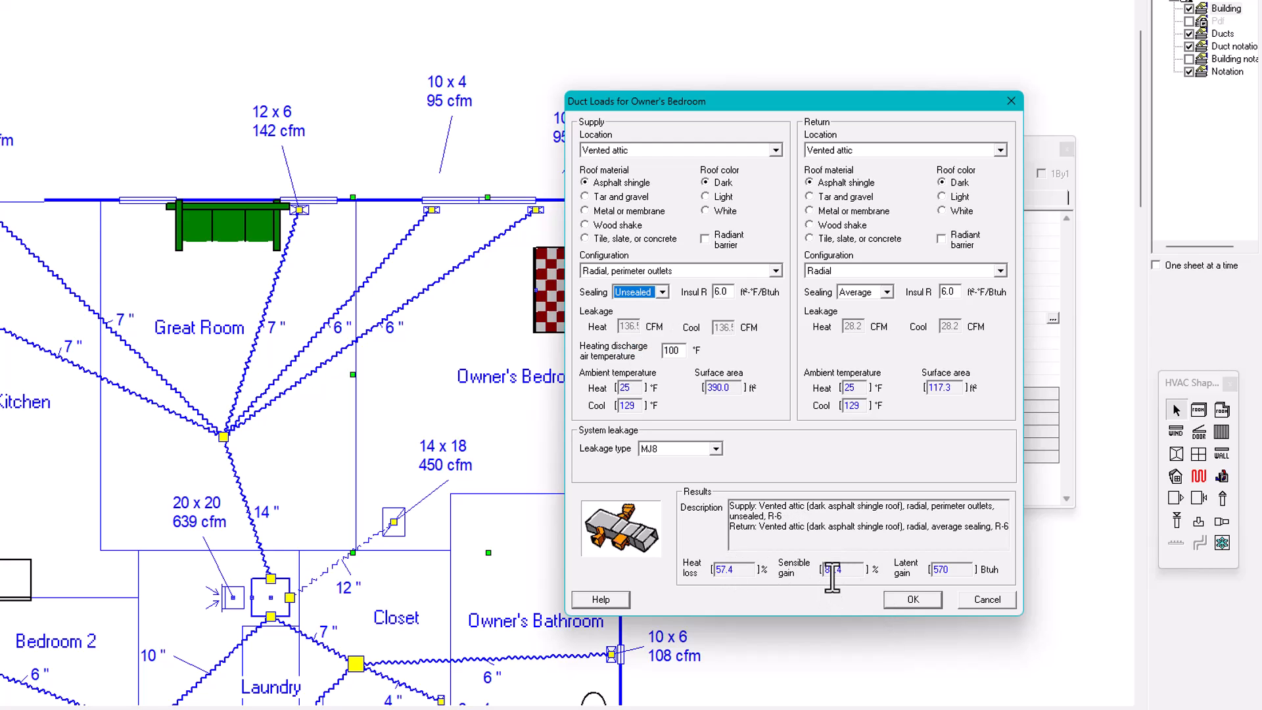
{"action": "left_click", "coordinate": [661, 292]}
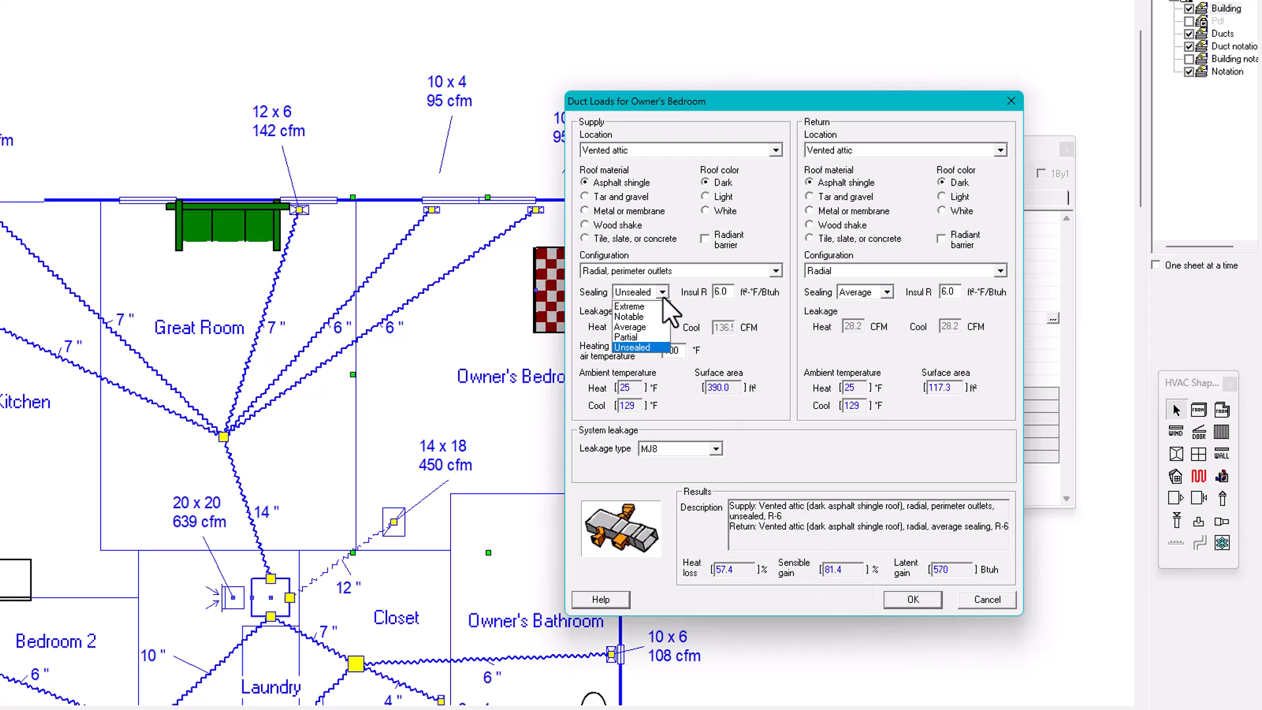
{"action": "left_click", "coordinate": [638, 327]}
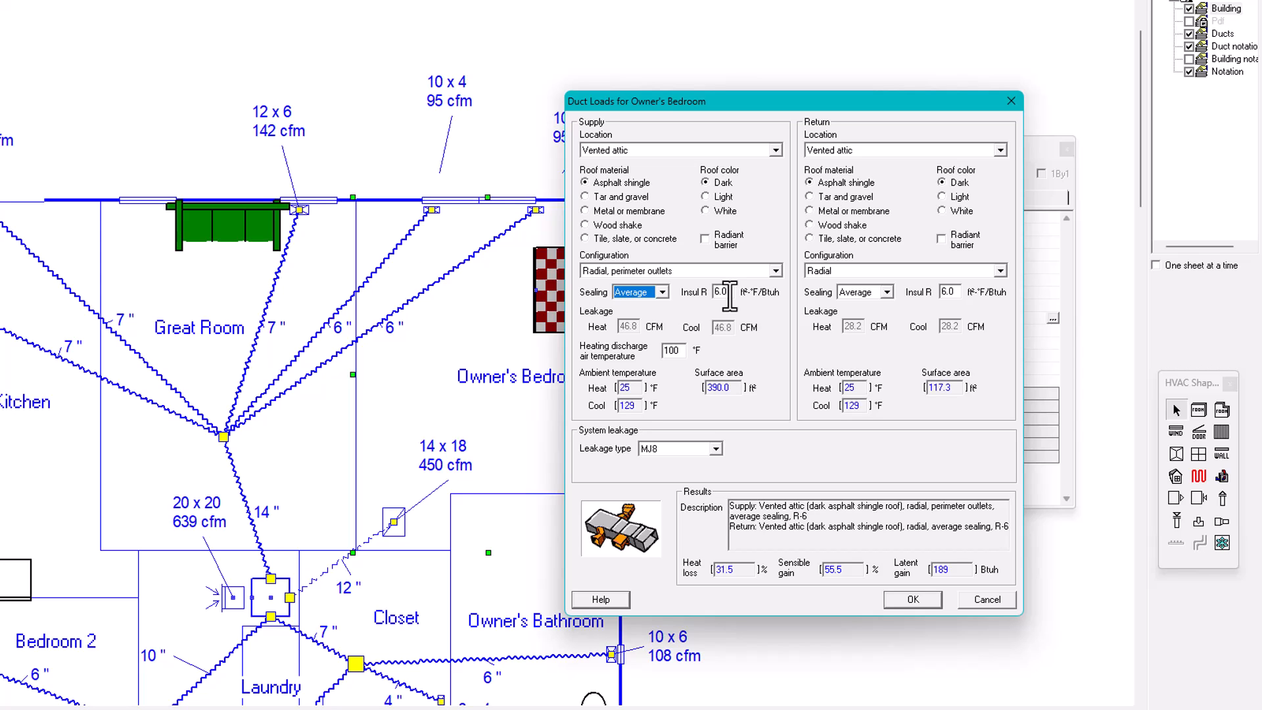
Examine the supply insulation R-value and the heating discharge air temperature, and leave the duct load settings
{"action": "key", "text": "Tab"}
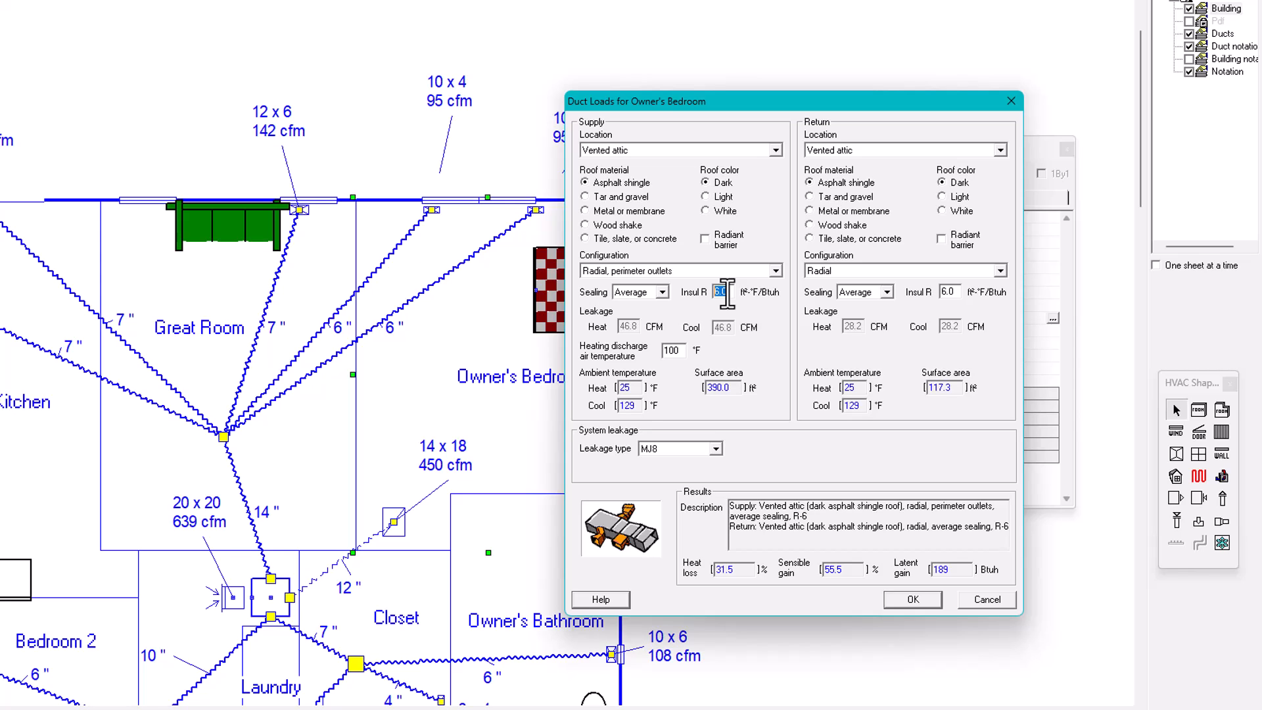
{"action": "left_click", "coordinate": [733, 291]}
{"action": "double_click", "coordinate": [720, 294]}
{"action": "left_click_drag", "start_coordinate": [734, 295], "coordinate": [690, 295]}
{"action": "left_click_drag", "start_coordinate": [684, 351], "coordinate": [654, 359]}
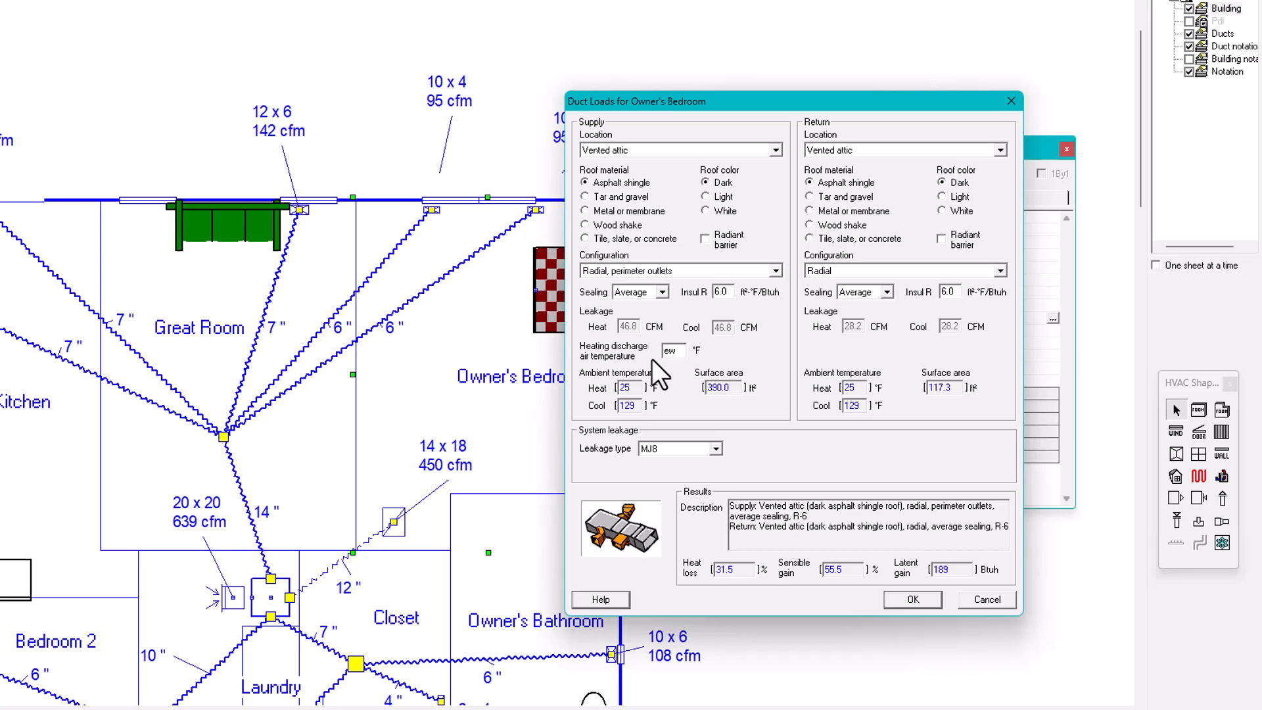
{"action": "key", "text": "Return"}
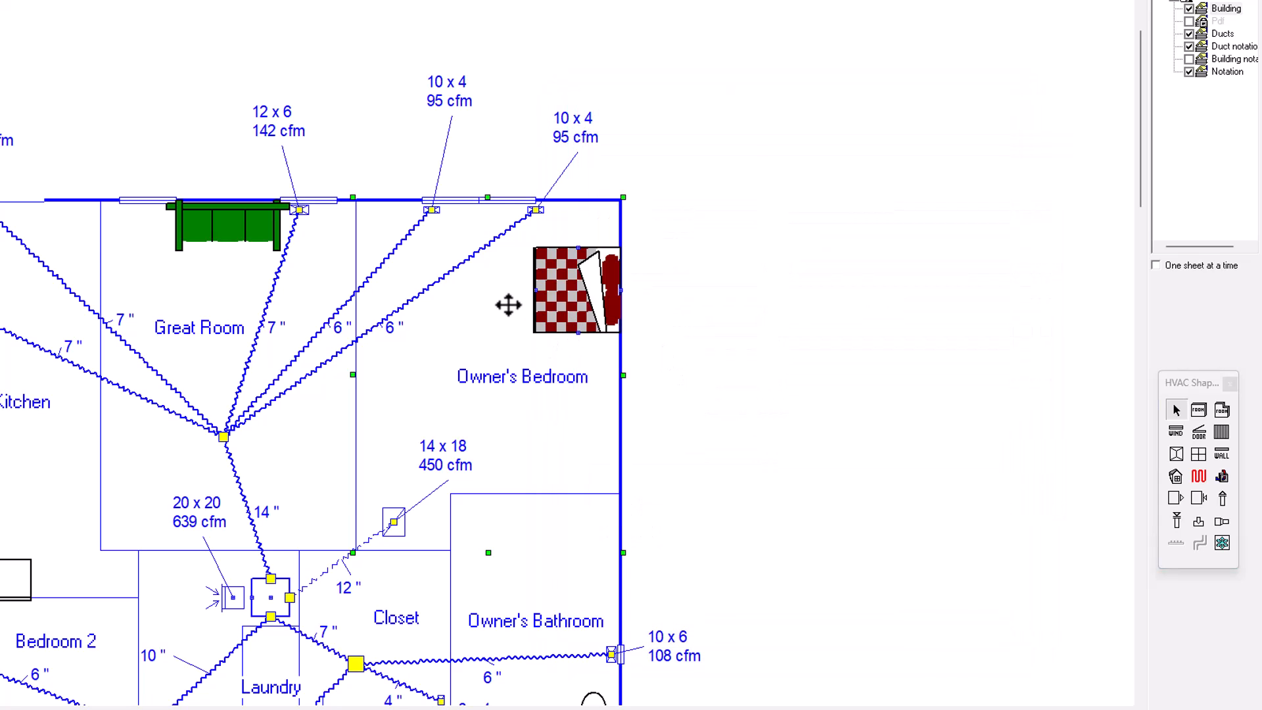
Reopen the Owner's Bedroom duct load settings beside the property sheet and review the heating discharge air temperature and supply surface area
{"action": "double_click", "coordinate": [507, 302]}
{"action": "double_click", "coordinate": [462, 314]}
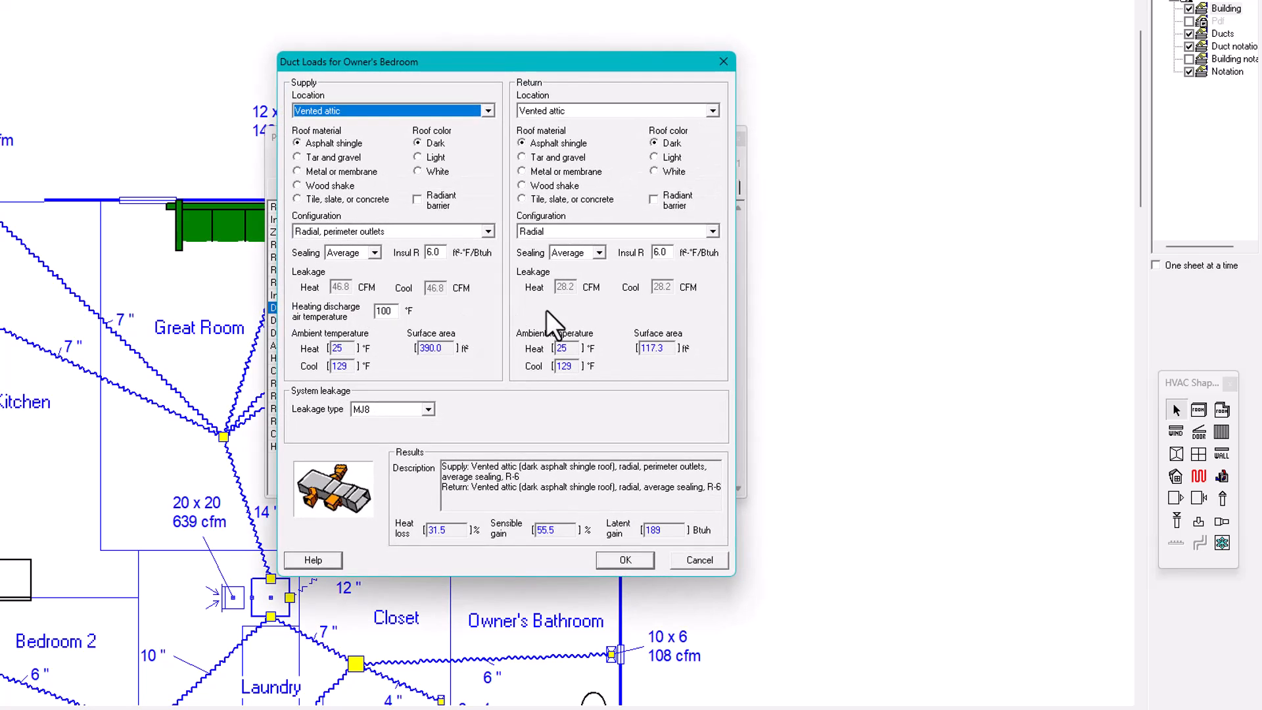
{"action": "left_click_drag", "start_coordinate": [552, 69], "coordinate": [842, 66]}
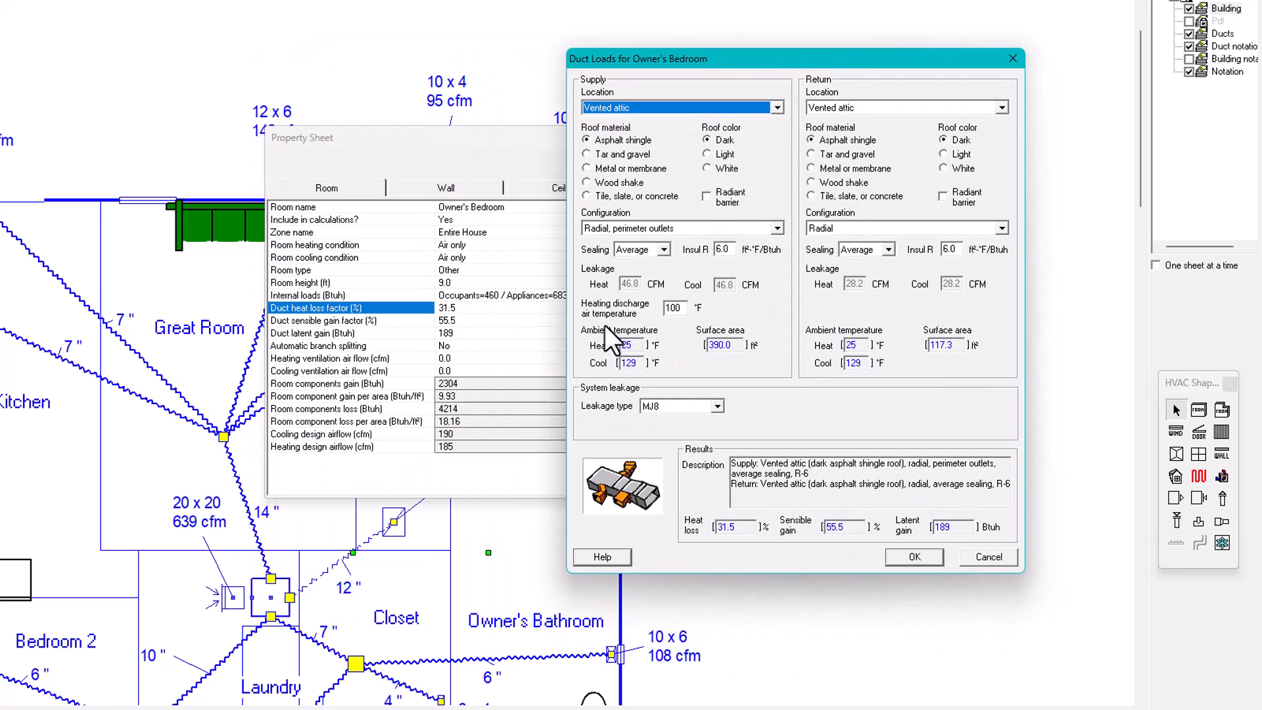
{"action": "left_click", "coordinate": [674, 308]}
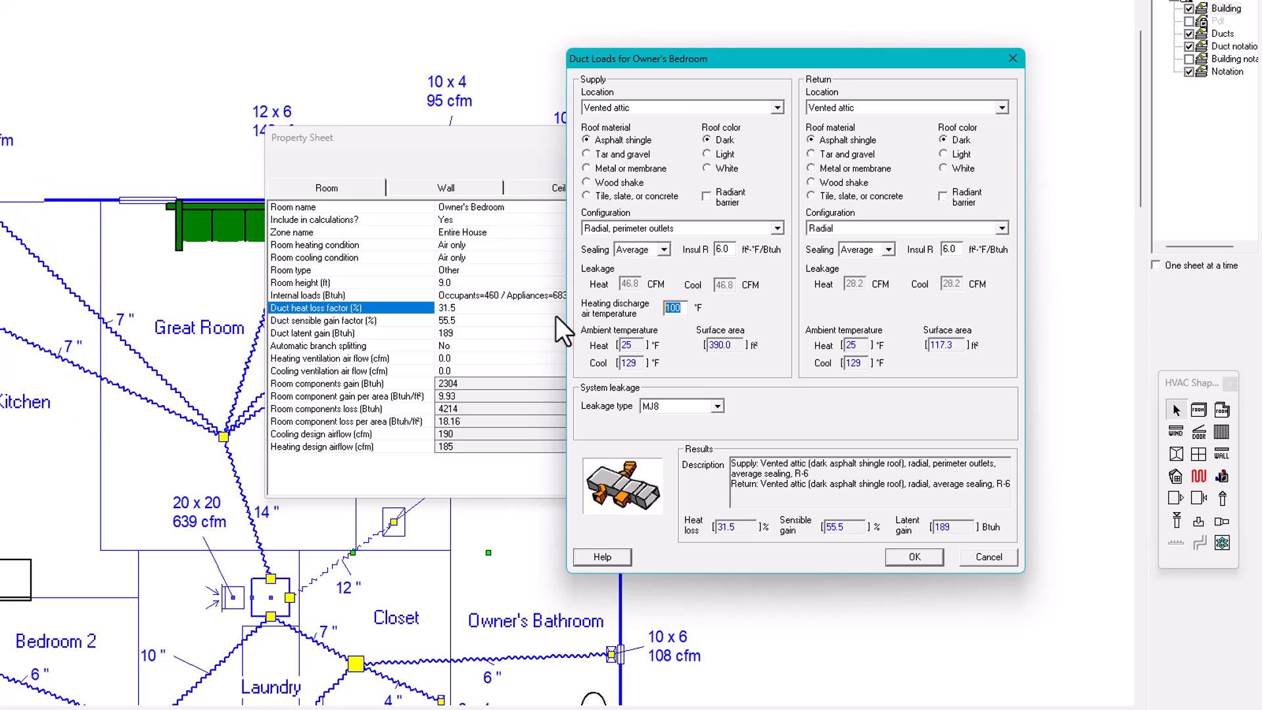
{"action": "double_click", "coordinate": [742, 344]}
Compare the Percent, CFM, and Energy Star system leakage types and their effect on the duct load results
{"action": "left_click", "coordinate": [718, 407]}
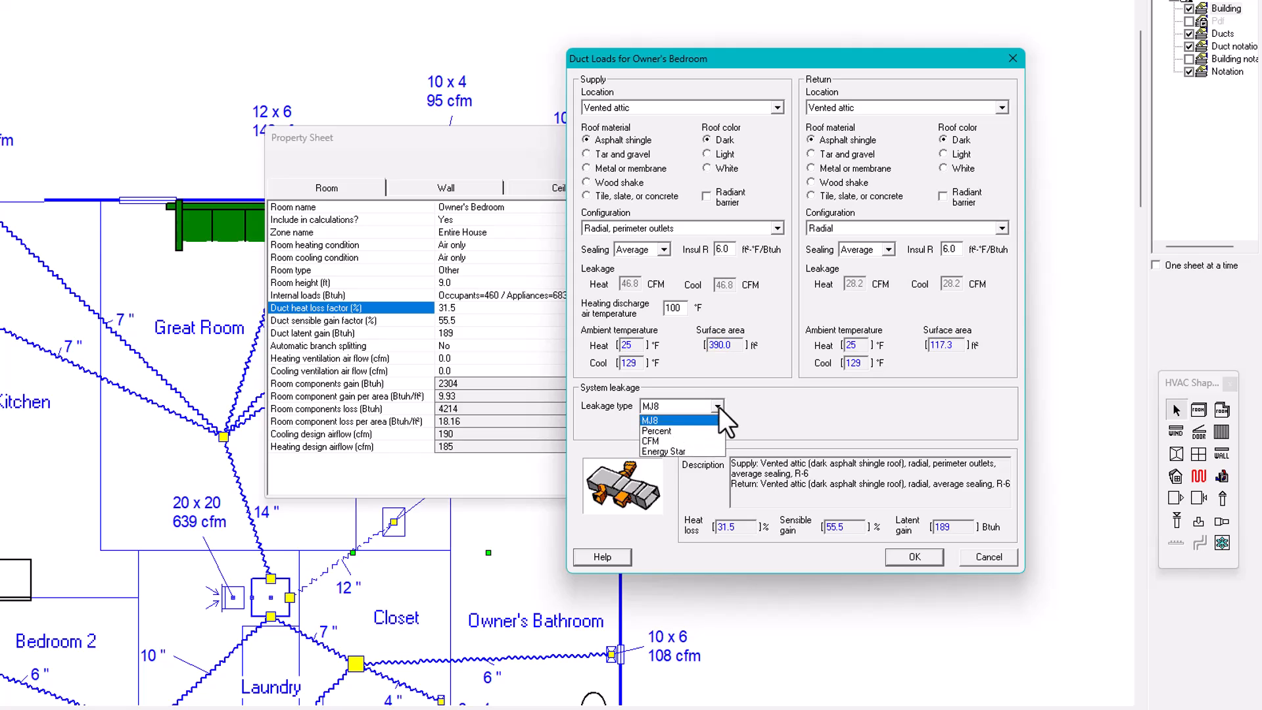
{"action": "left_click", "coordinate": [672, 431]}
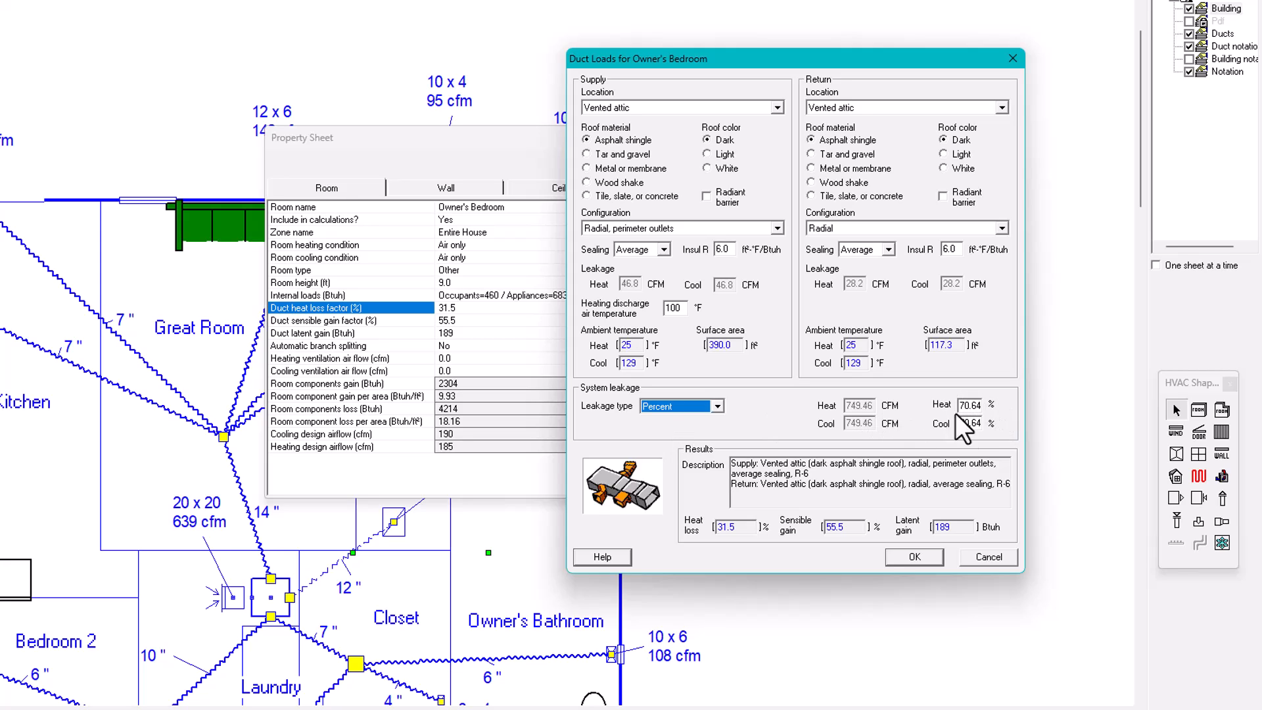
{"action": "left_click", "coordinate": [717, 407]}
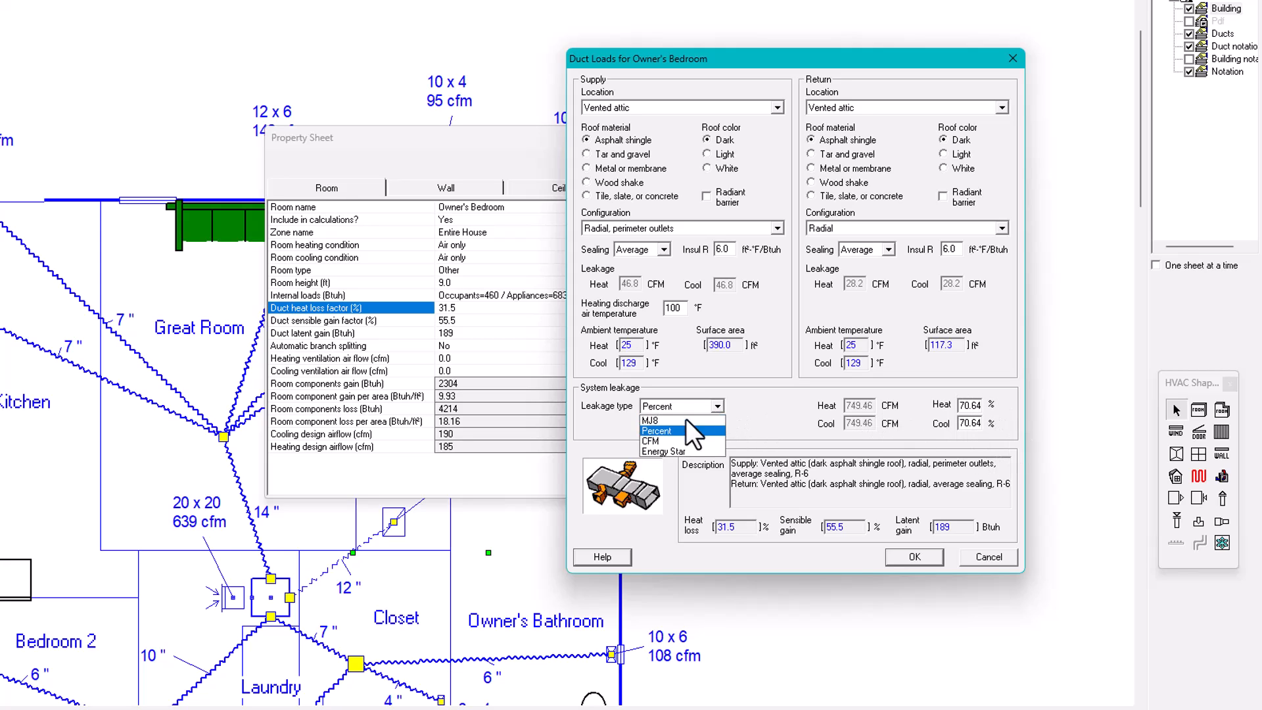
{"action": "left_click", "coordinate": [652, 440]}
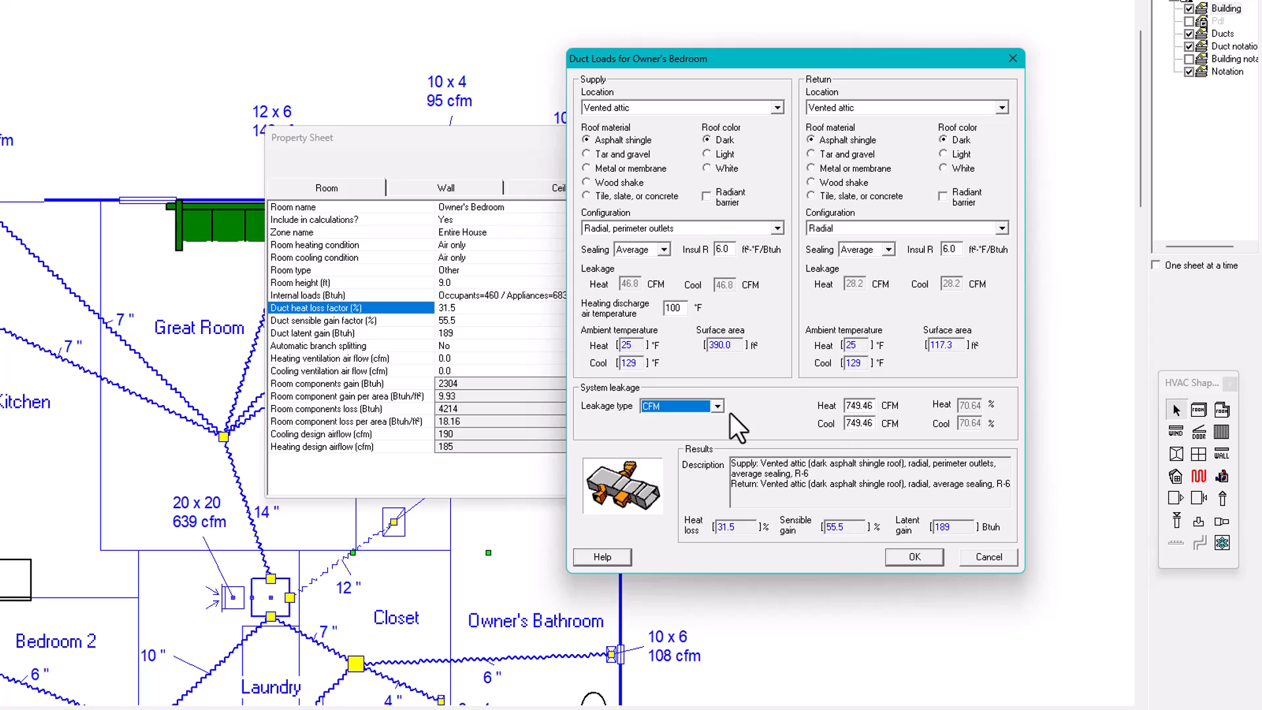
{"action": "left_click", "coordinate": [718, 405]}
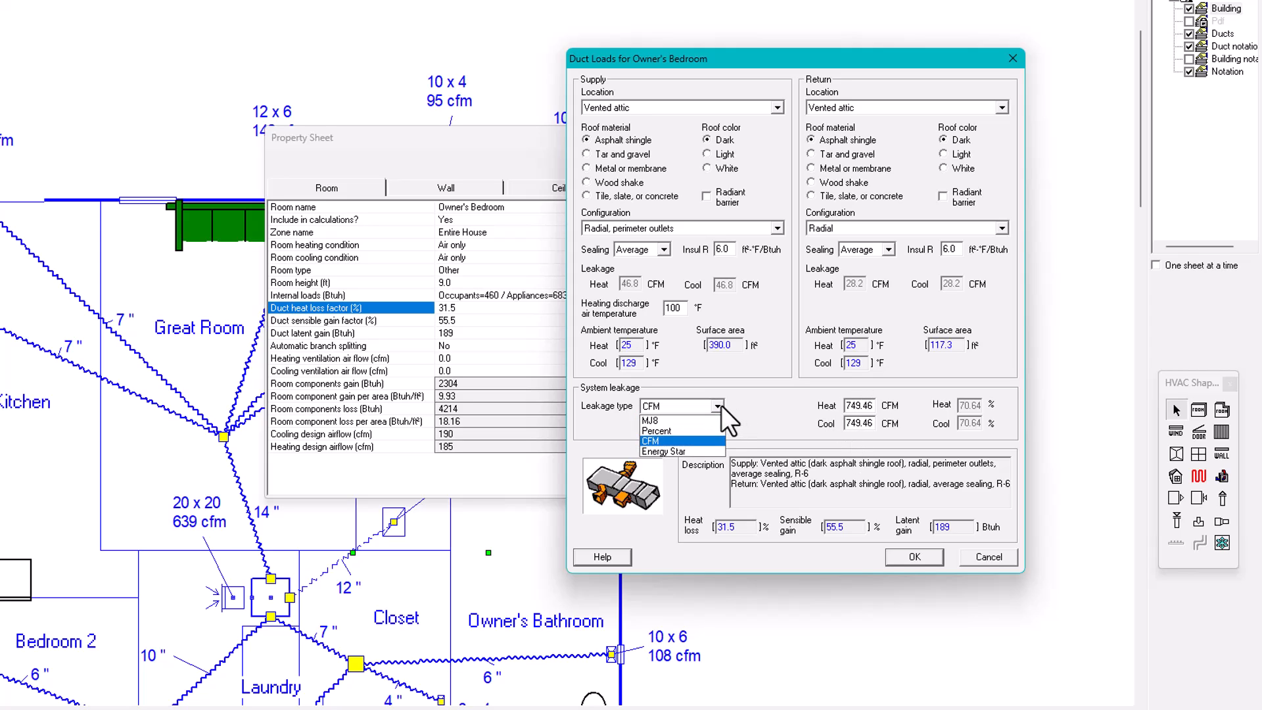
{"action": "left_click", "coordinate": [667, 451]}
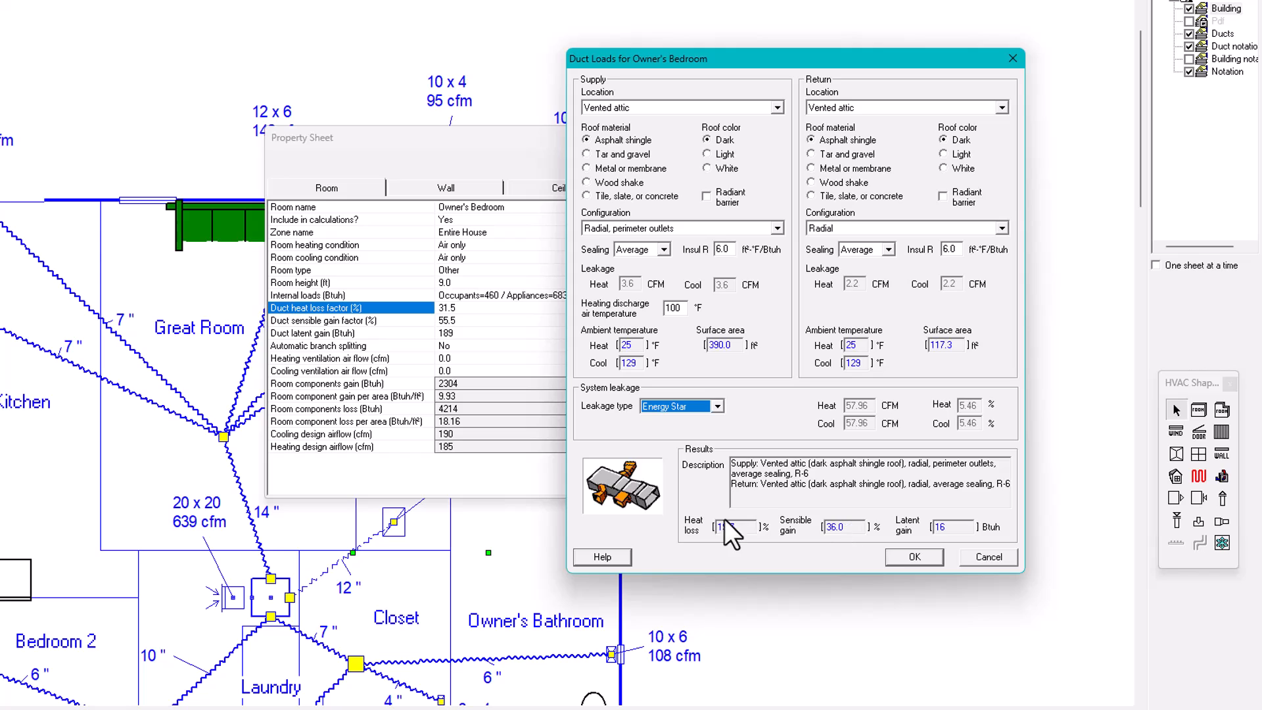
Set the system leakage type to MJ8, accept the duct load settings, and close the room's property sheet
{"action": "left_click", "coordinate": [720, 404]}
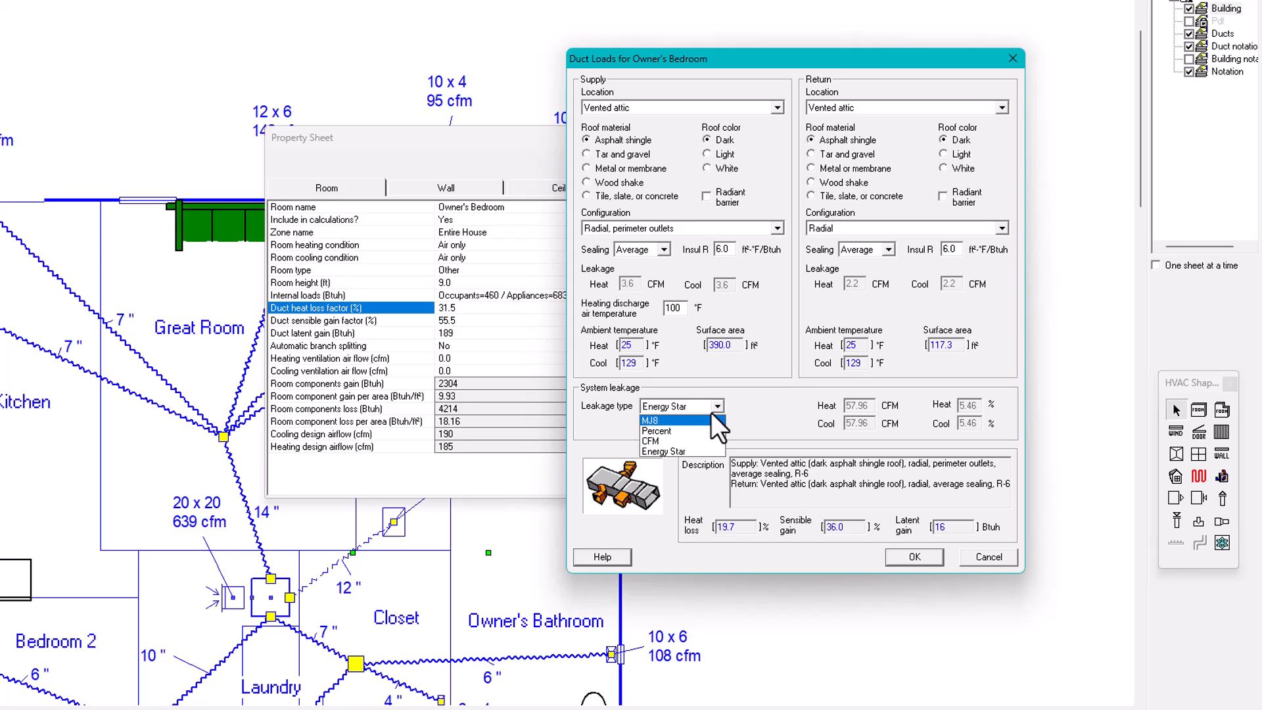
{"action": "left_click", "coordinate": [658, 420]}
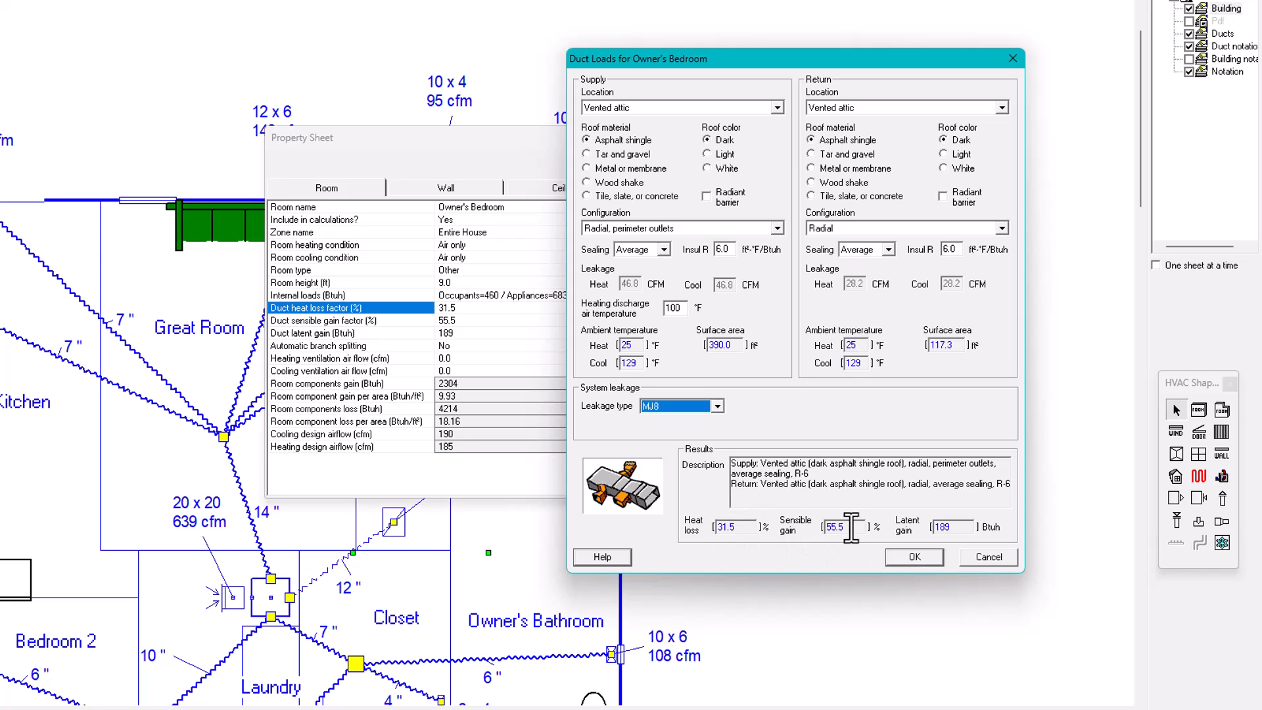
{"action": "left_click", "coordinate": [914, 557]}
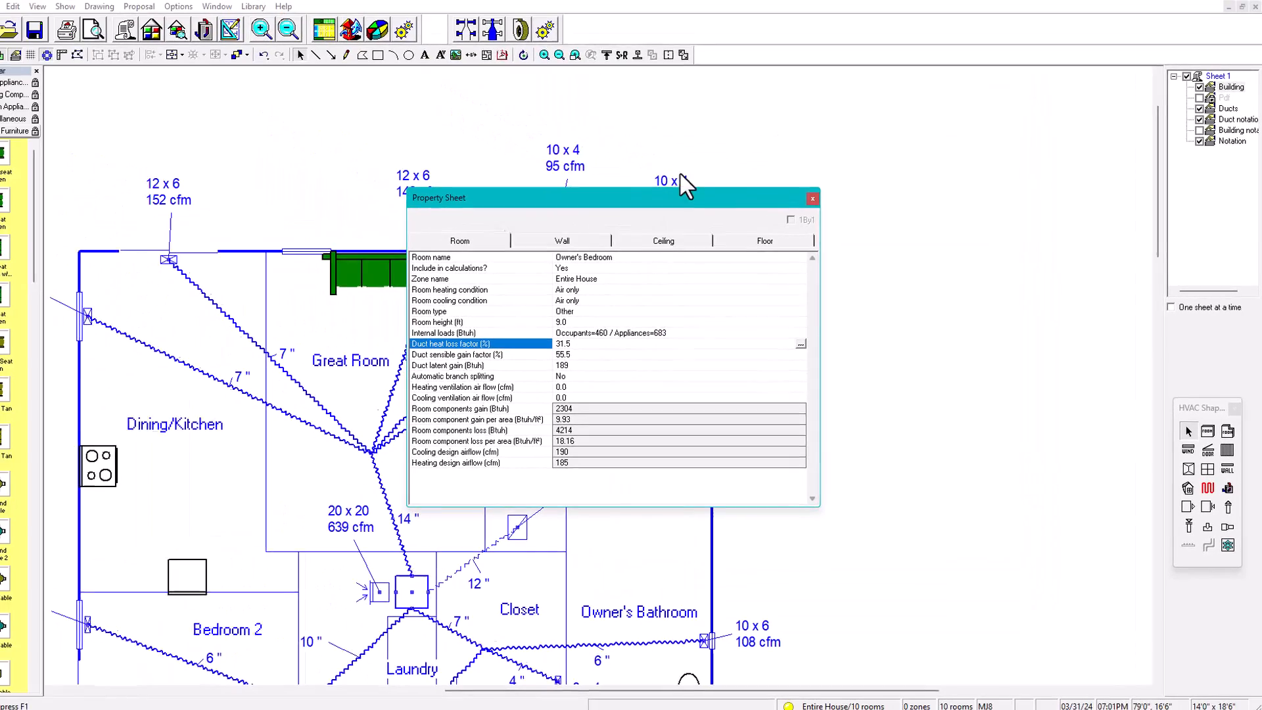
{"action": "left_click", "coordinate": [826, 207]}
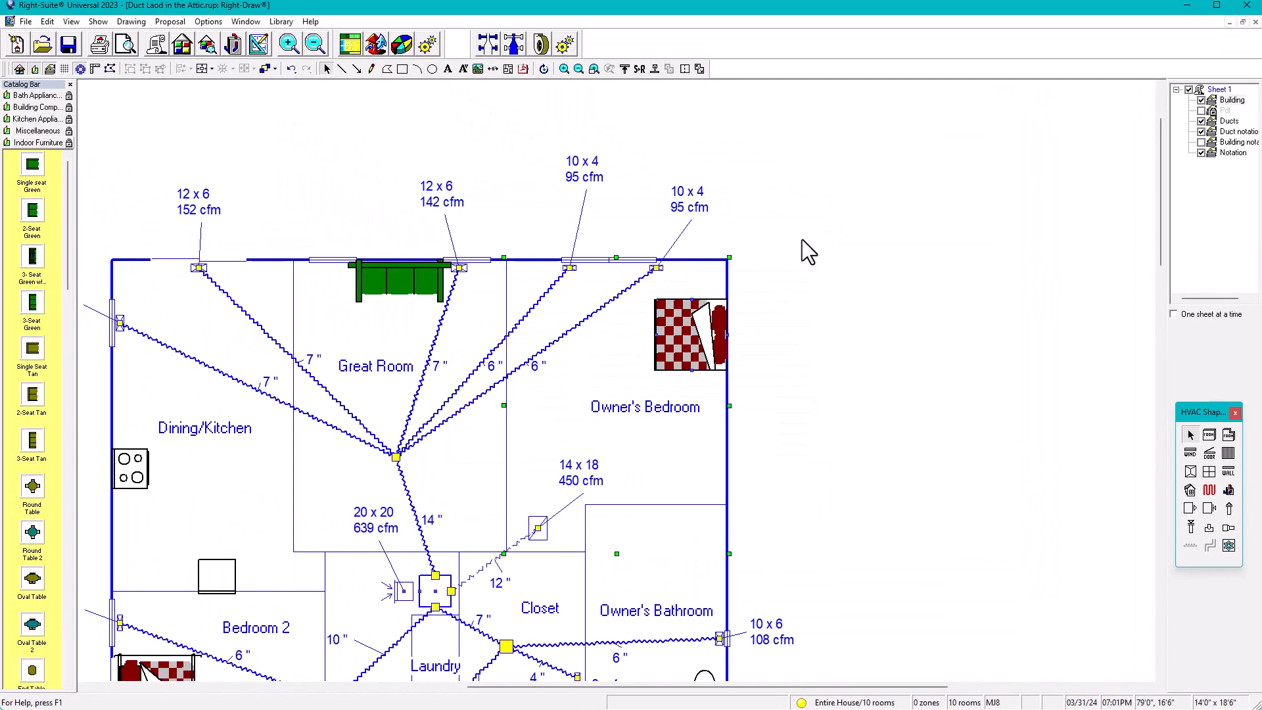
Open the Right-J loads worksheet and page through the rooms to show Owner's Bedroom beside Great Room
{"action": "left_click", "coordinate": [350, 44]}
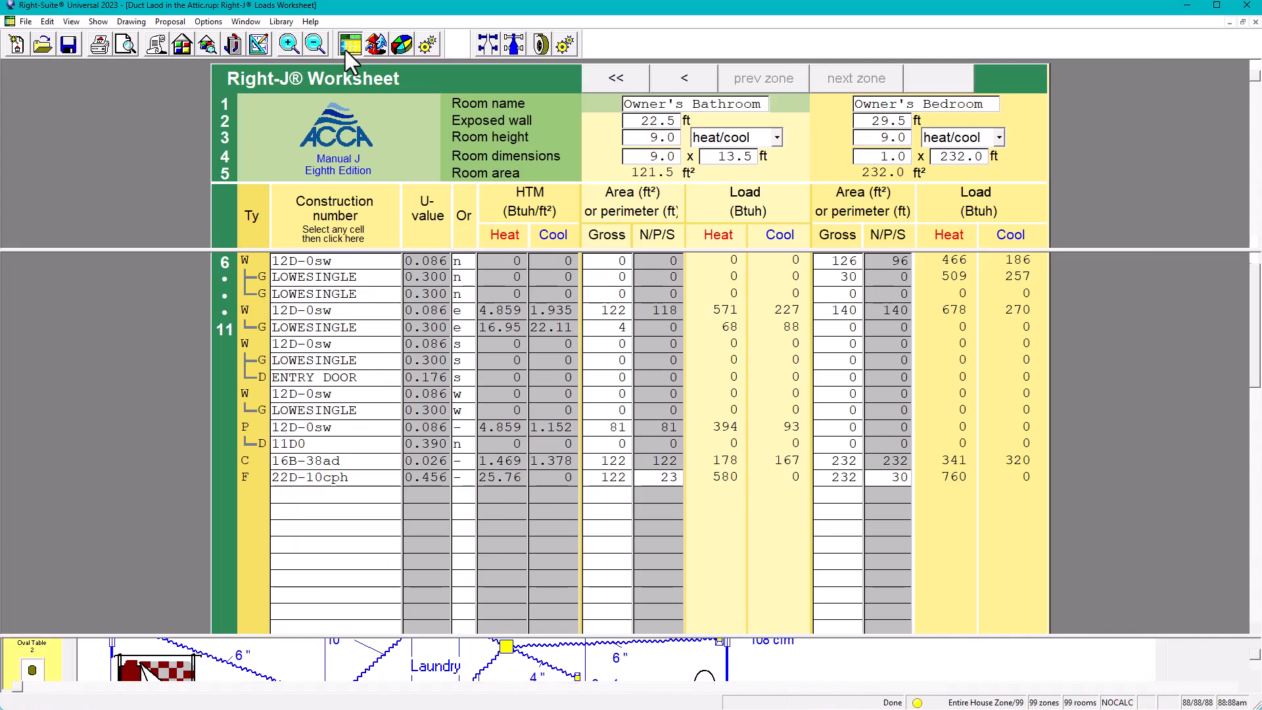
{"action": "left_click", "coordinate": [258, 44]}
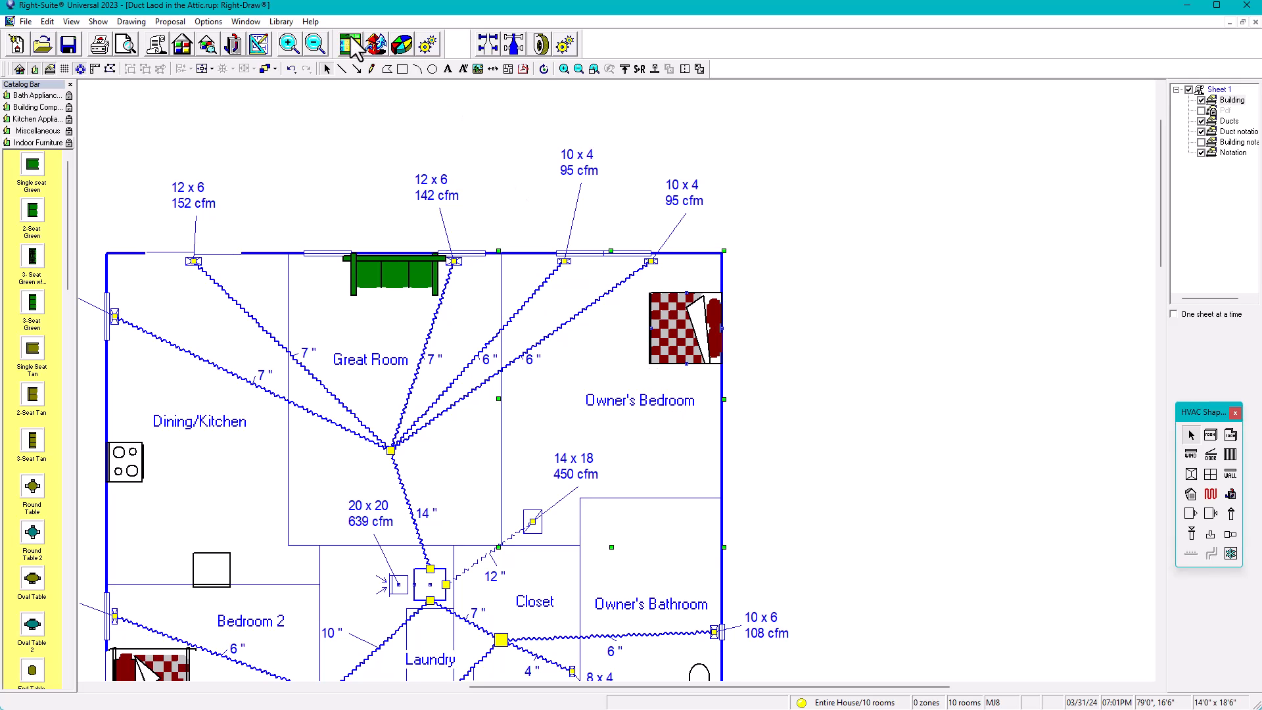
{"action": "left_click", "coordinate": [352, 47]}
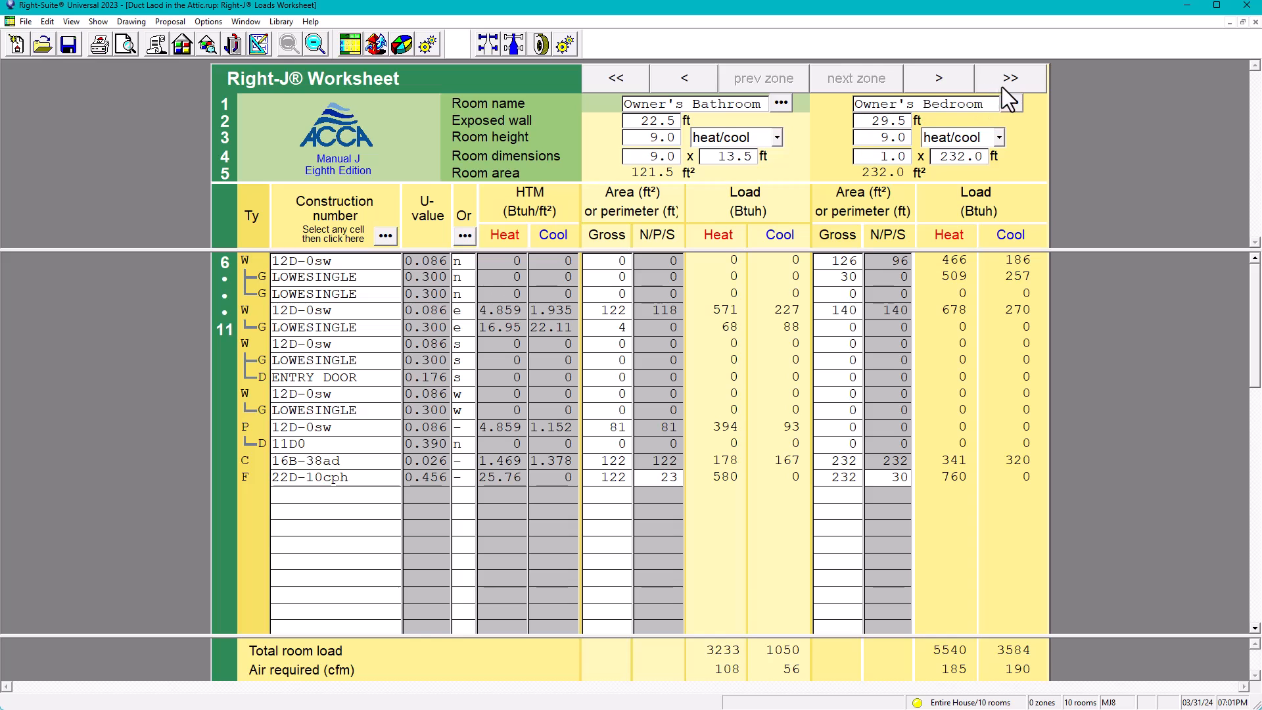
{"action": "left_click", "coordinate": [684, 78]}
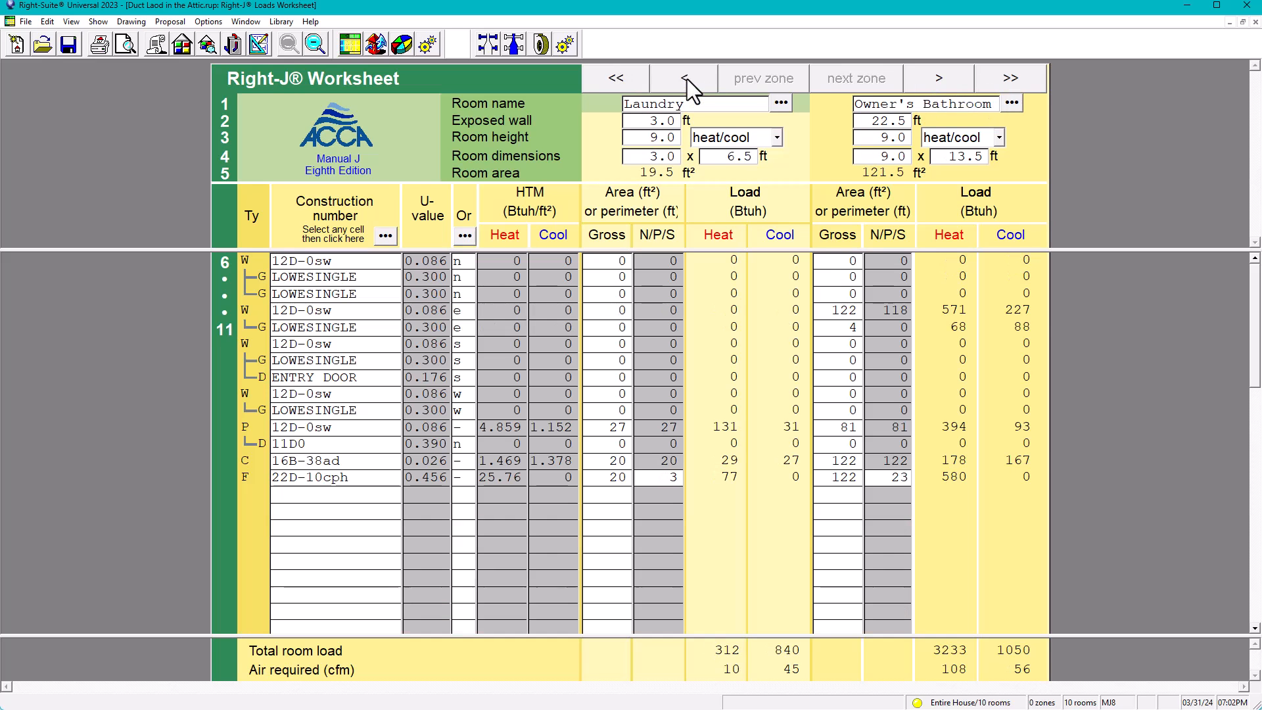
{"action": "left_click", "coordinate": [941, 80]}
{"action": "left_click", "coordinate": [941, 80]}
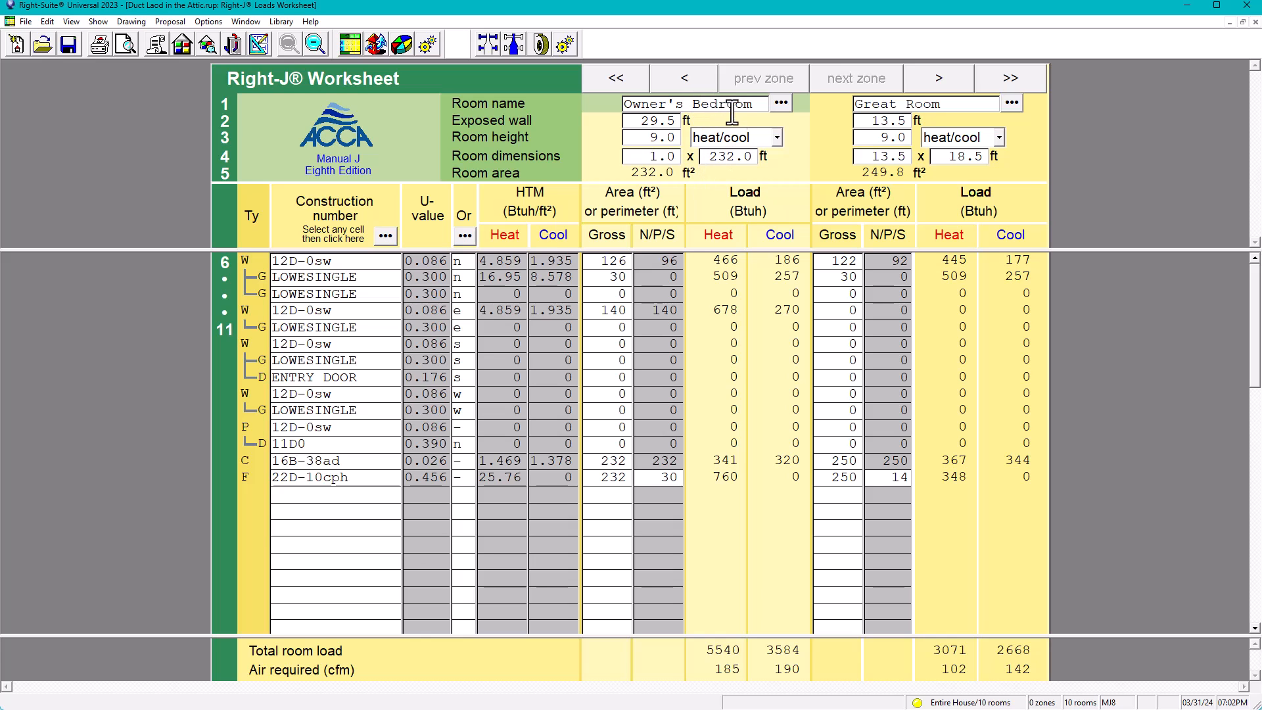
Check the heating and cooling duct load percentages for Owner's Bedroom and Great Room in the worksheet's Duct loads line
{"action": "scroll", "coordinate": [728, 309], "scroll_direction": "down", "scroll_amount": 10}
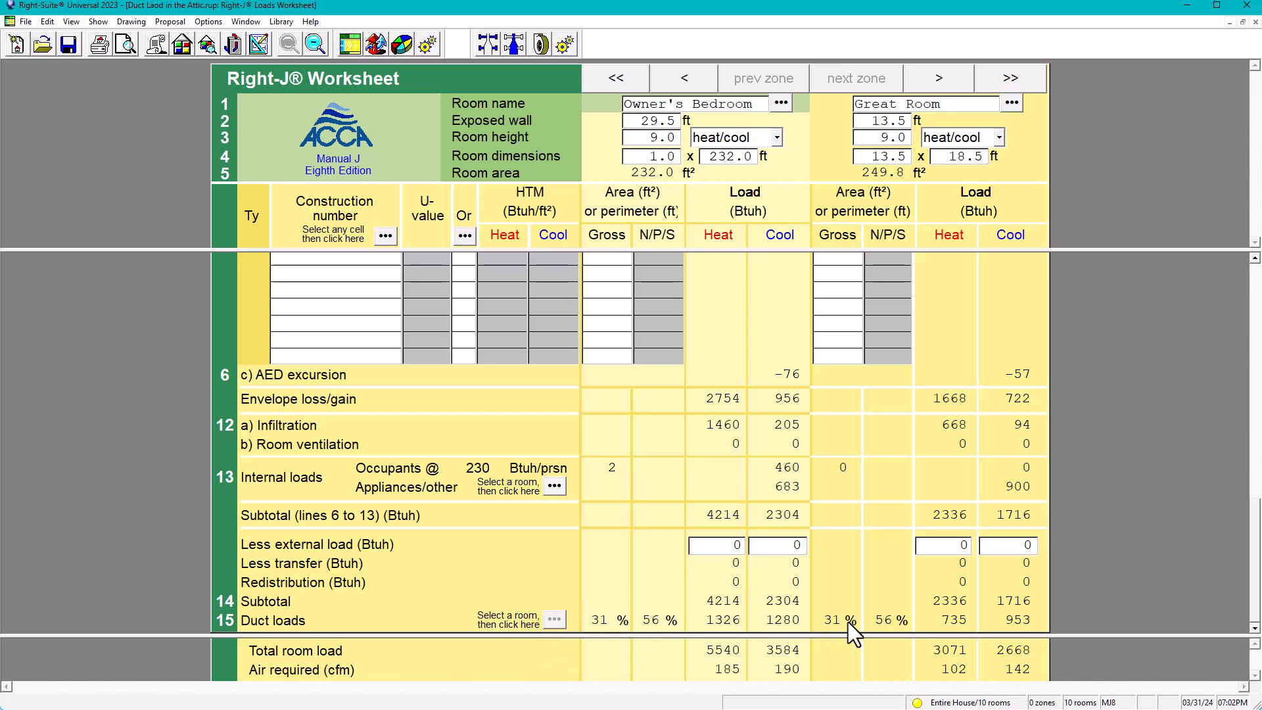
{"action": "left_click", "coordinate": [883, 620]}
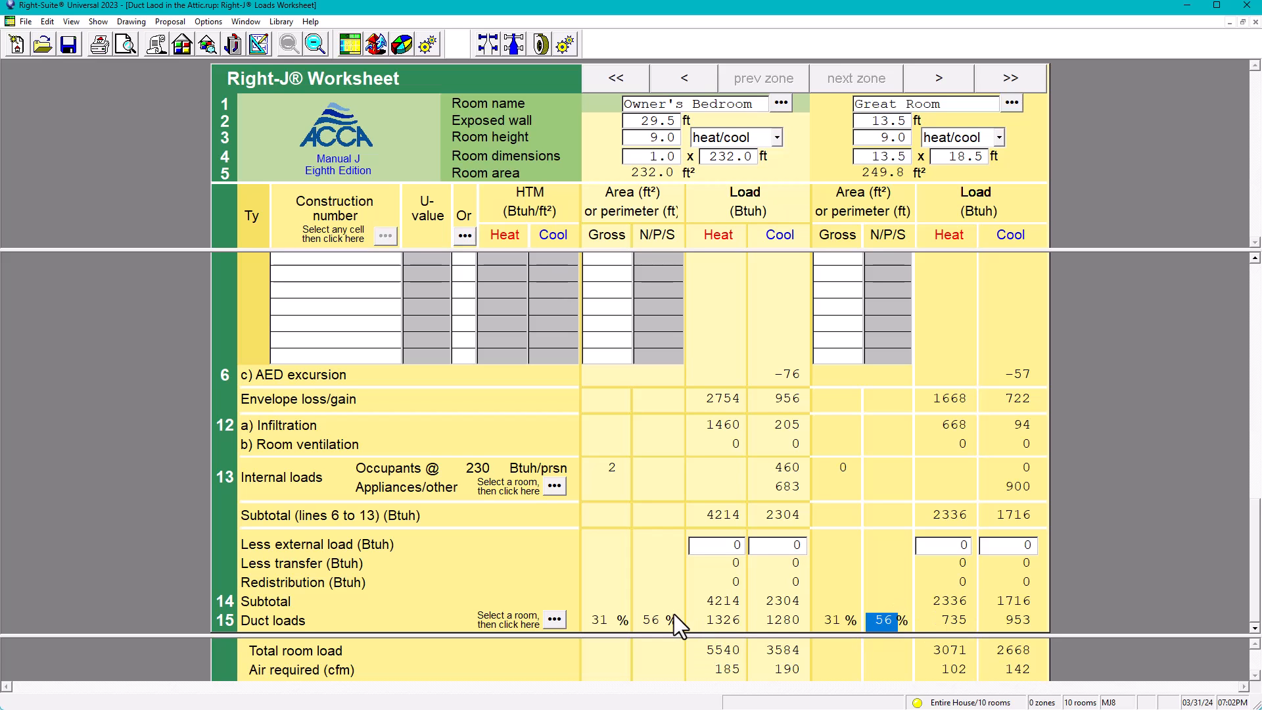
{"action": "left_click", "coordinate": [673, 618]}
Reopen Owner's Bedroom's duct load settings from the drawing, review the supply sealing options, and close the settings and property sheet without changes
{"action": "left_click", "coordinate": [259, 44]}
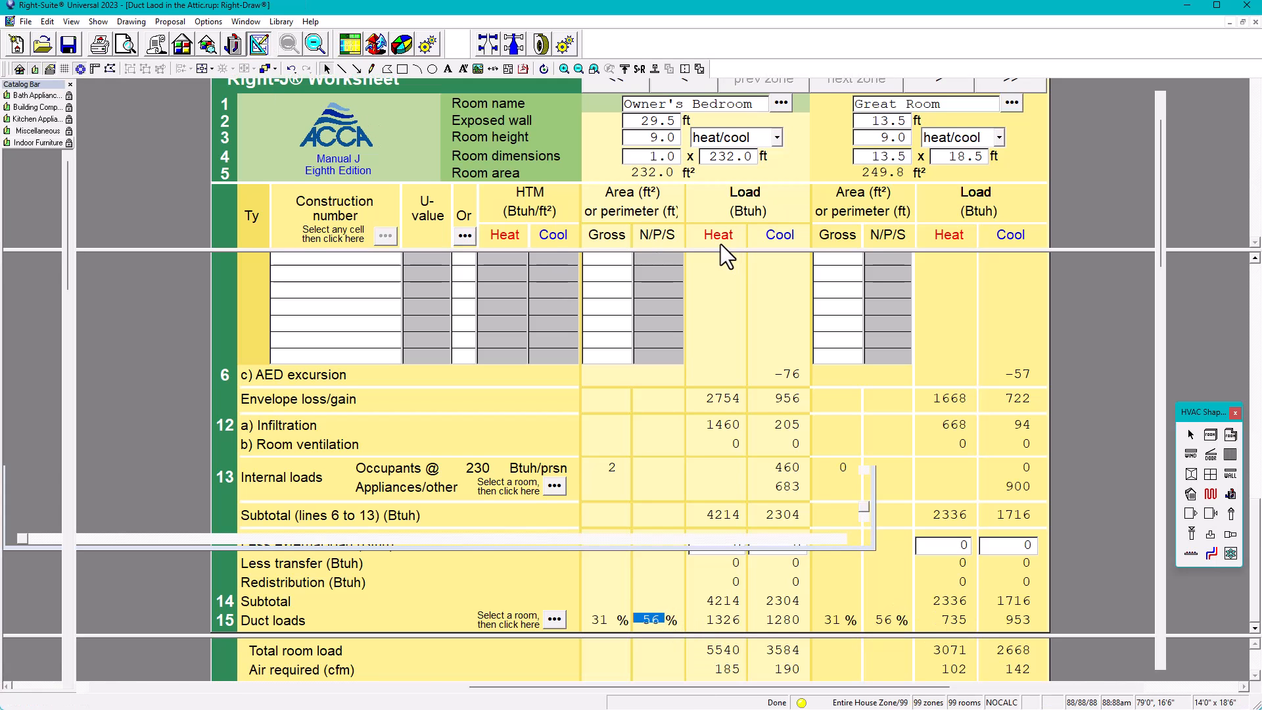
{"action": "double_click", "coordinate": [613, 324]}
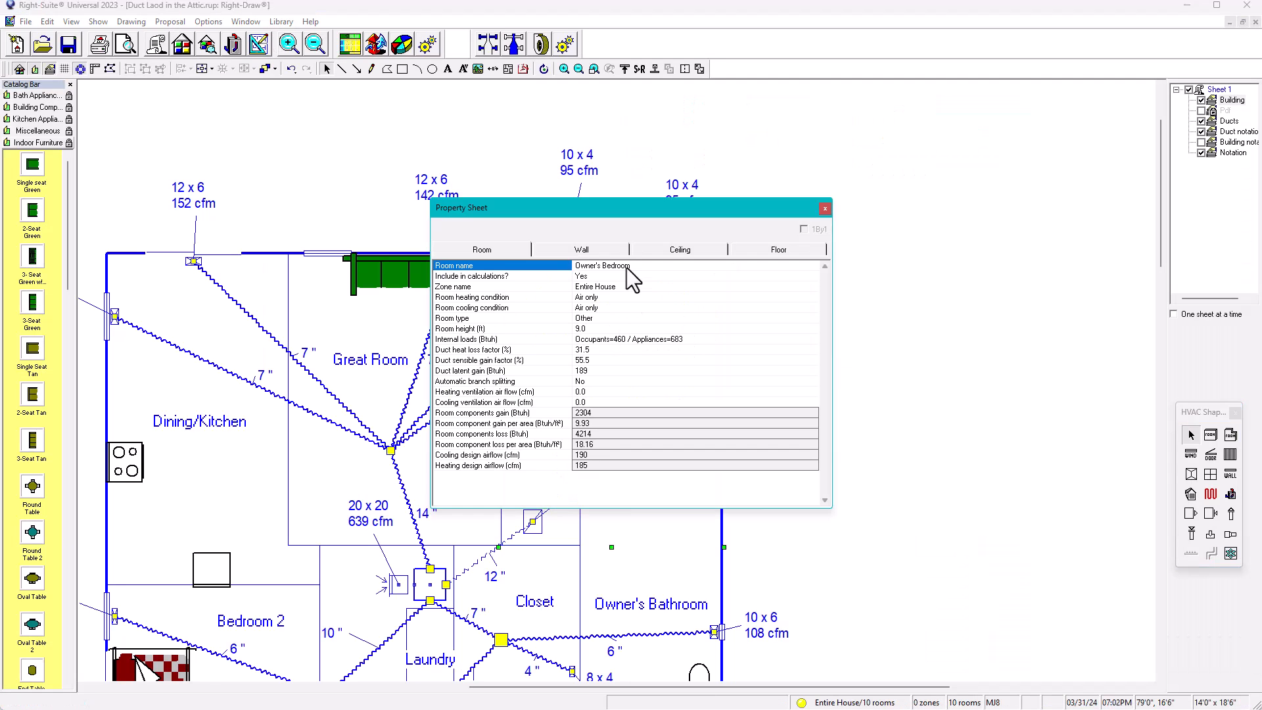
{"action": "double_click", "coordinate": [588, 350]}
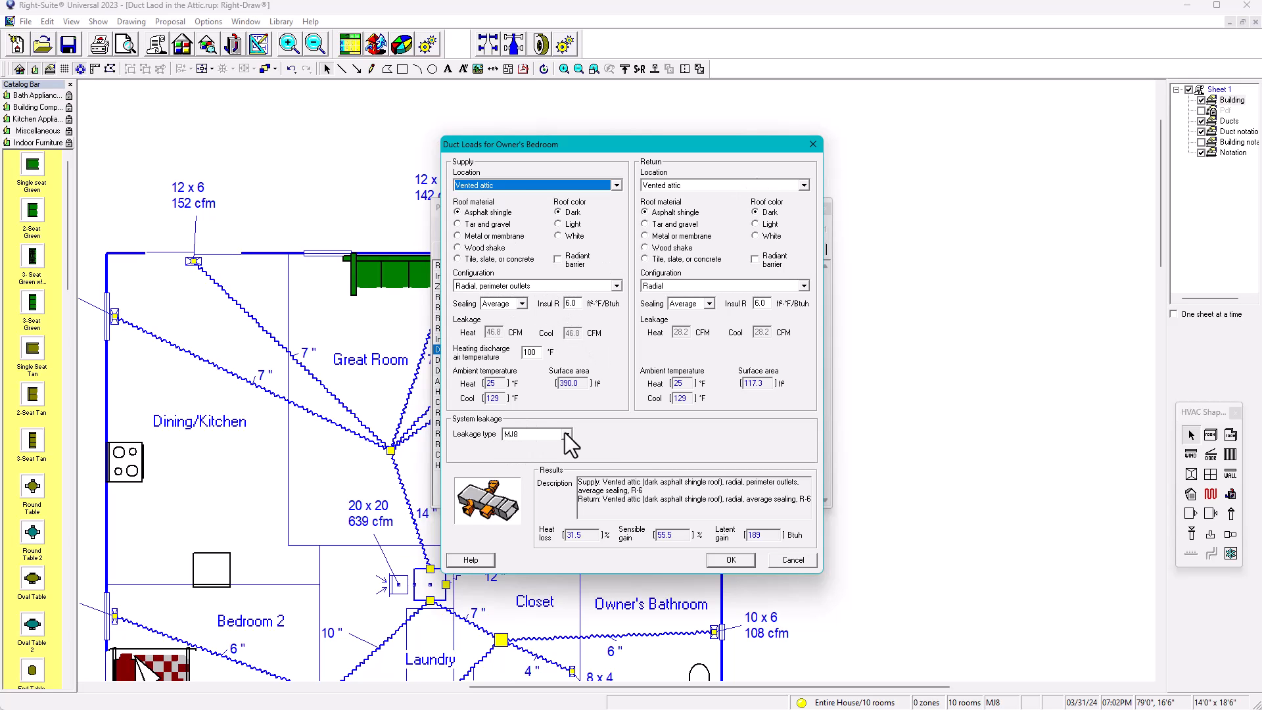
{"action": "left_click", "coordinate": [523, 304]}
{"action": "left_click", "coordinate": [524, 304]}
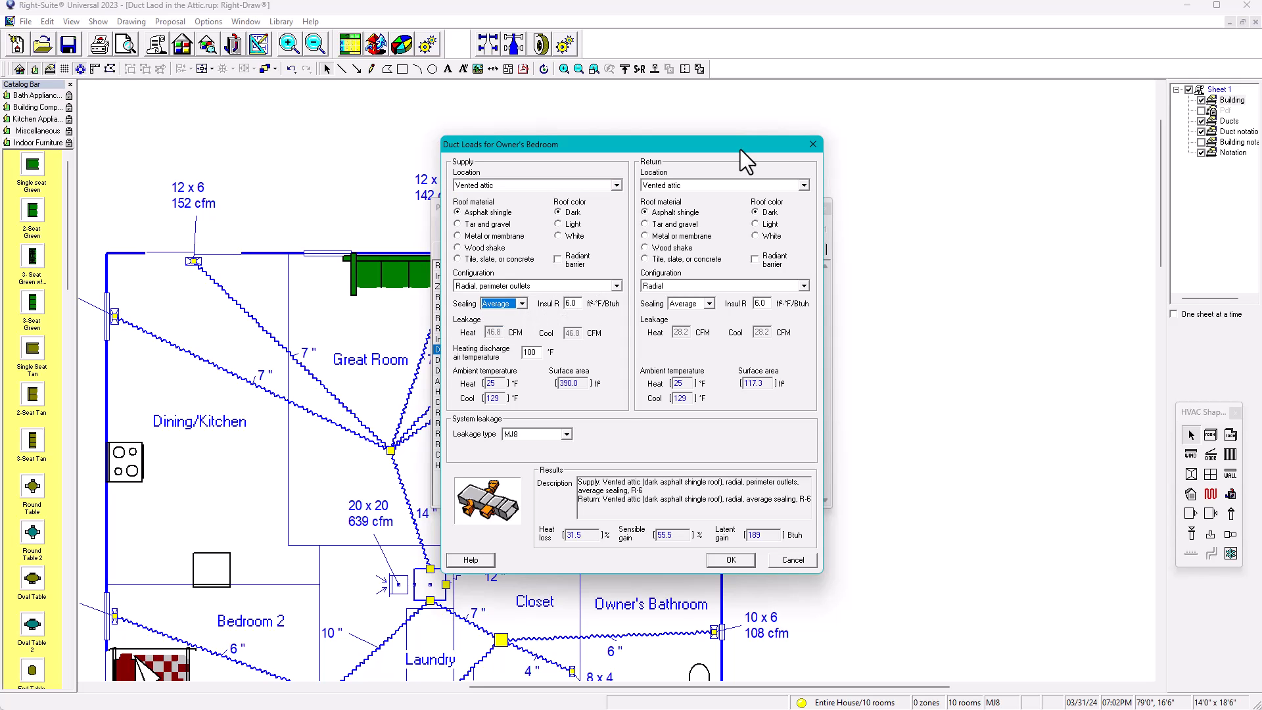
{"action": "left_click", "coordinate": [813, 145]}
{"action": "left_click", "coordinate": [817, 205]}
Return to the Right-J worksheet and check Owner's Bathroom's heating and cooling duct loads
{"action": "left_click", "coordinate": [350, 44]}
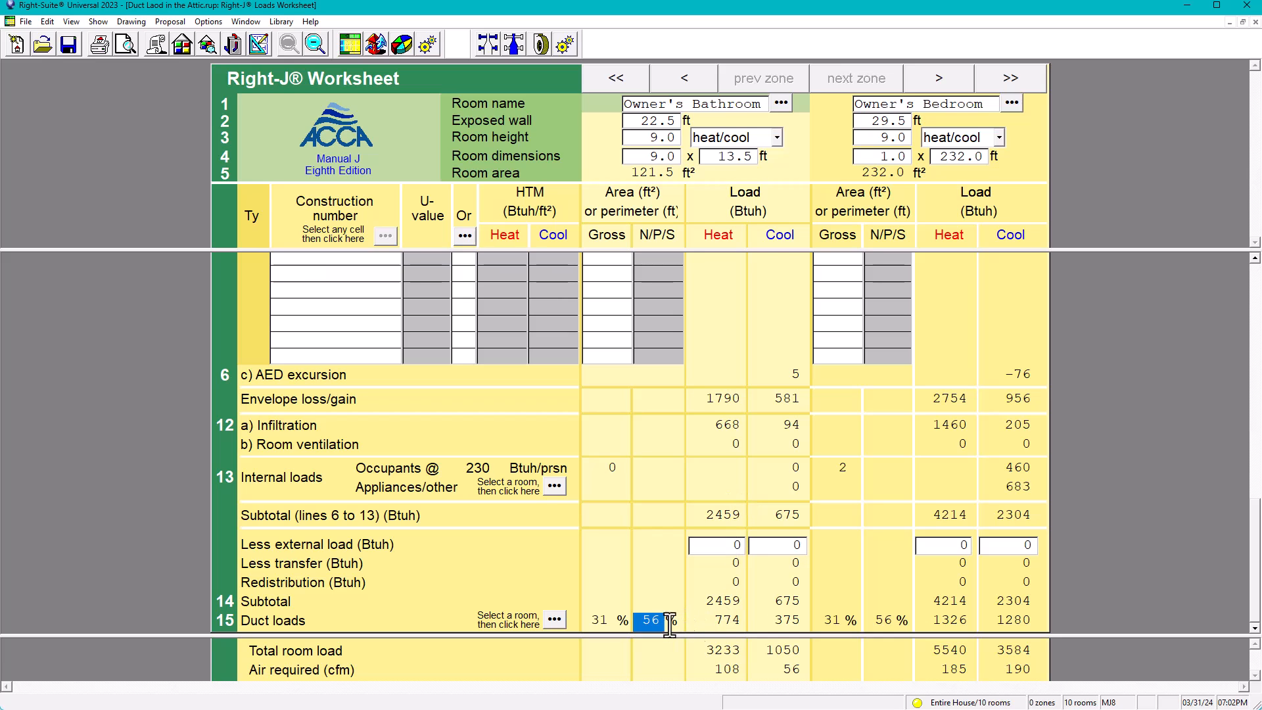
{"action": "left_click", "coordinate": [716, 620]}
{"action": "left_click", "coordinate": [778, 621]}
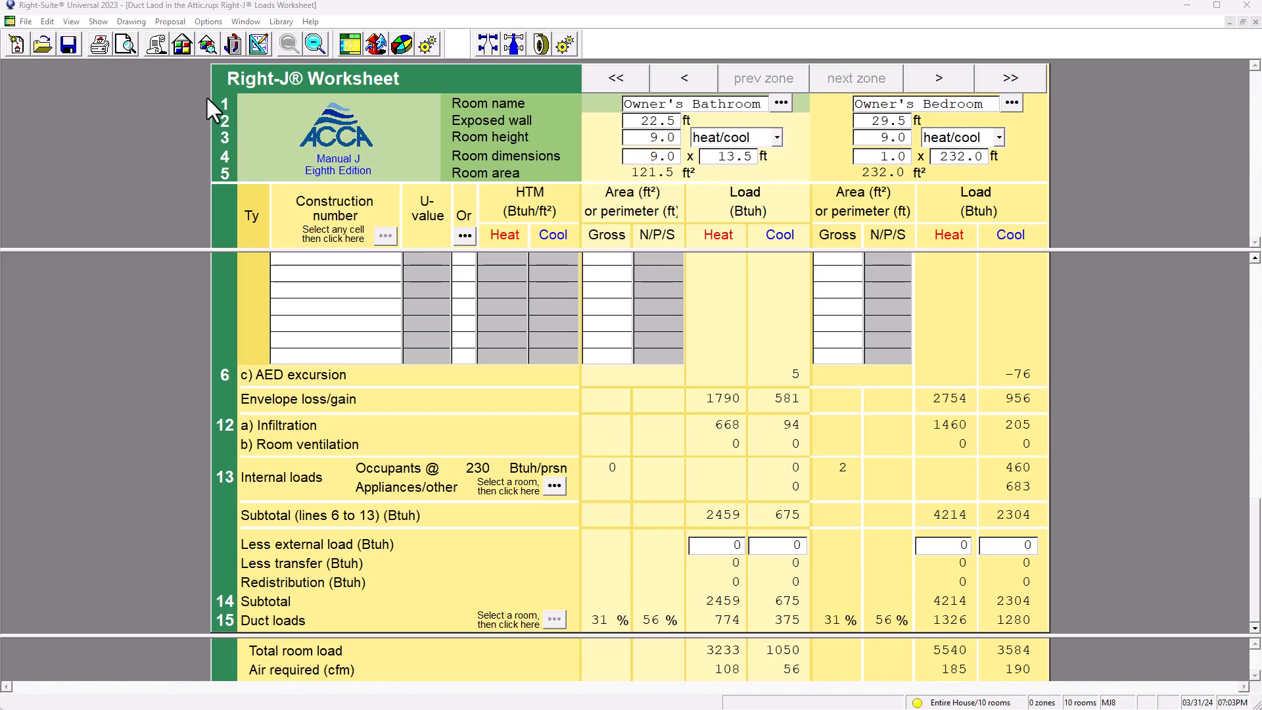
{"action": "left_click", "coordinate": [230, 105]}
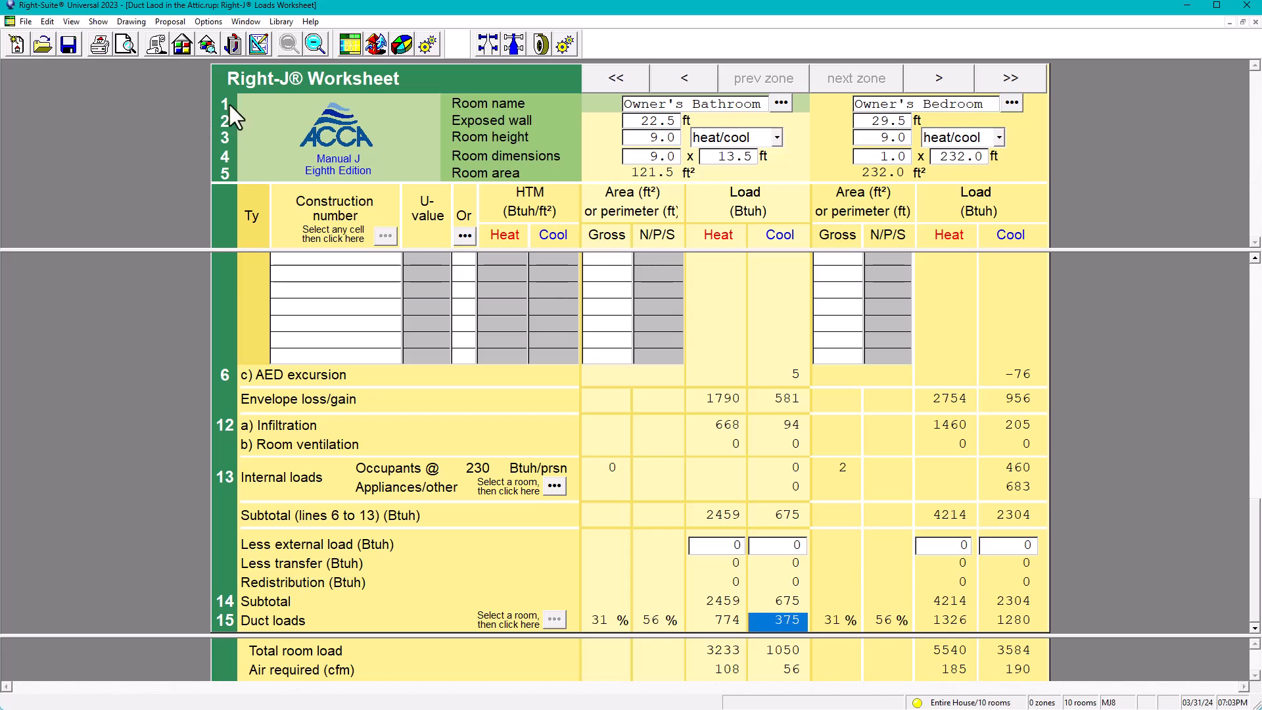
Return to the drawing, look over the duct layout across the house plan, and clear the room selection
{"action": "left_click", "coordinate": [255, 42]}
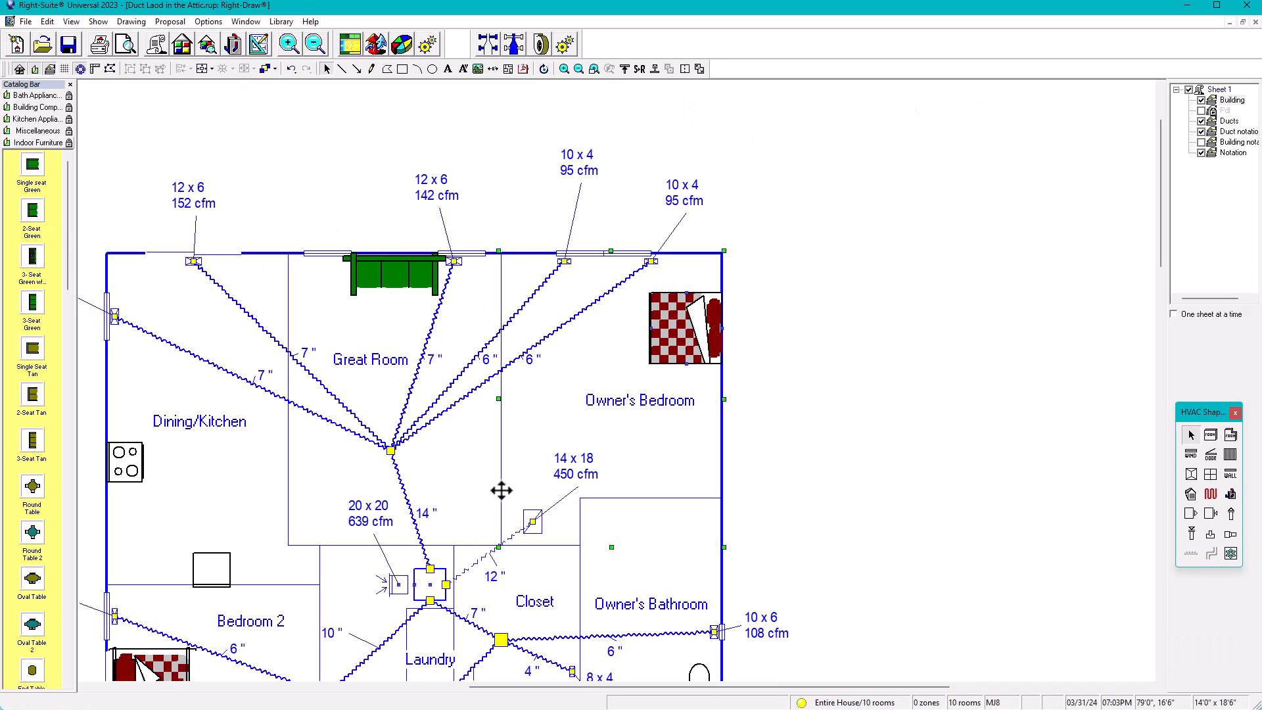
{"action": "scroll", "coordinate": [667, 454], "scroll_direction": "down", "scroll_amount": 4}
{"action": "scroll", "coordinate": [769, 388], "scroll_direction": "down", "scroll_amount": 3}
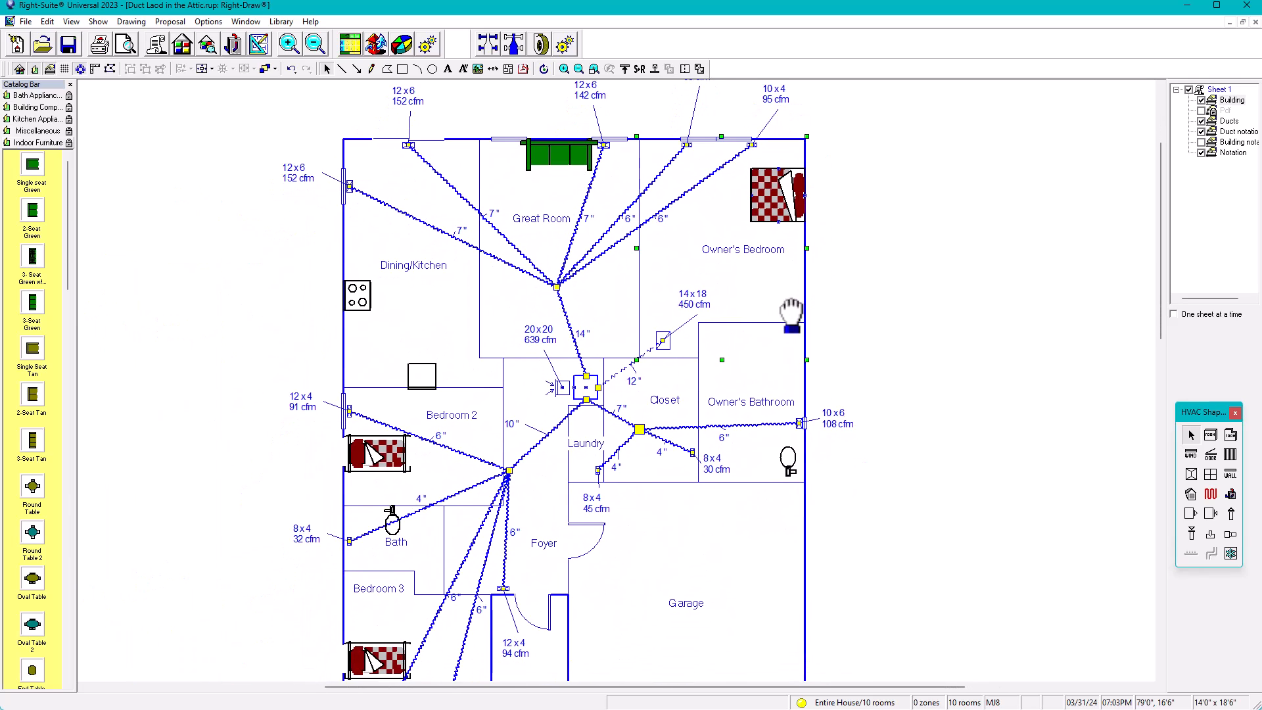
{"action": "scroll", "coordinate": [791, 313], "scroll_direction": "down", "scroll_amount": 1}
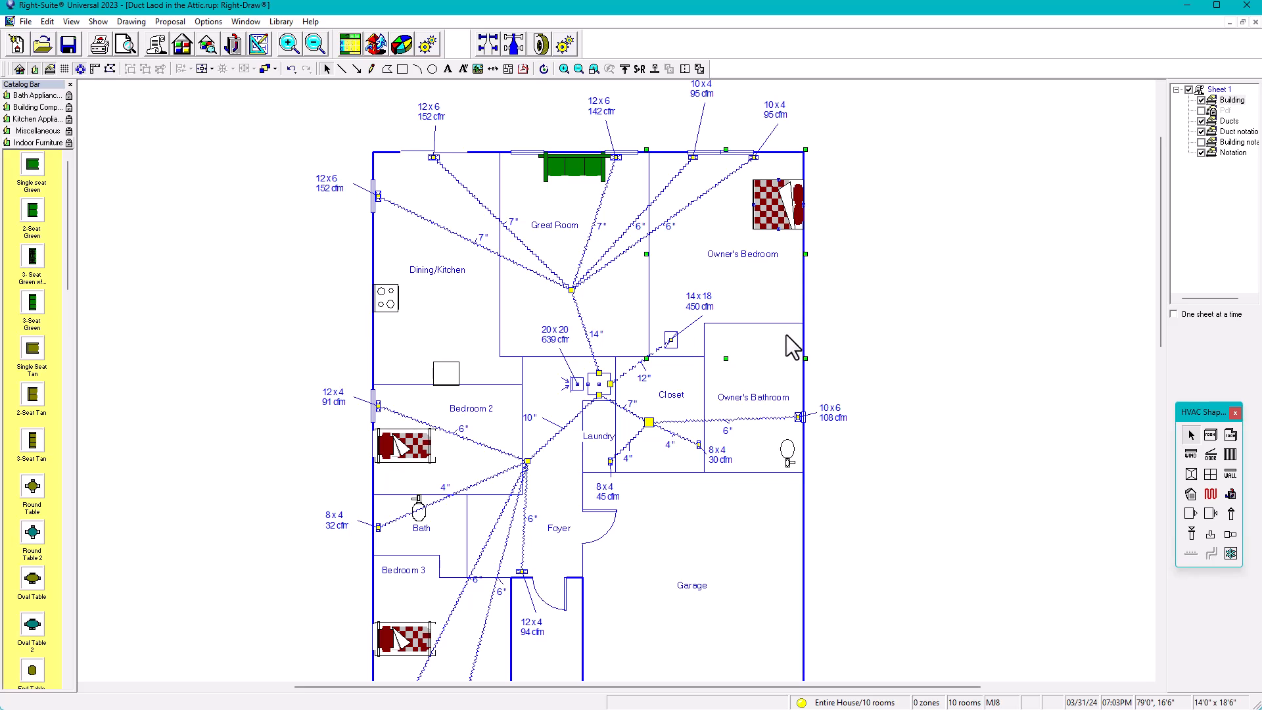
{"action": "middle_click_drag", "start_coordinate": [883, 360], "coordinate": [854, 362]}
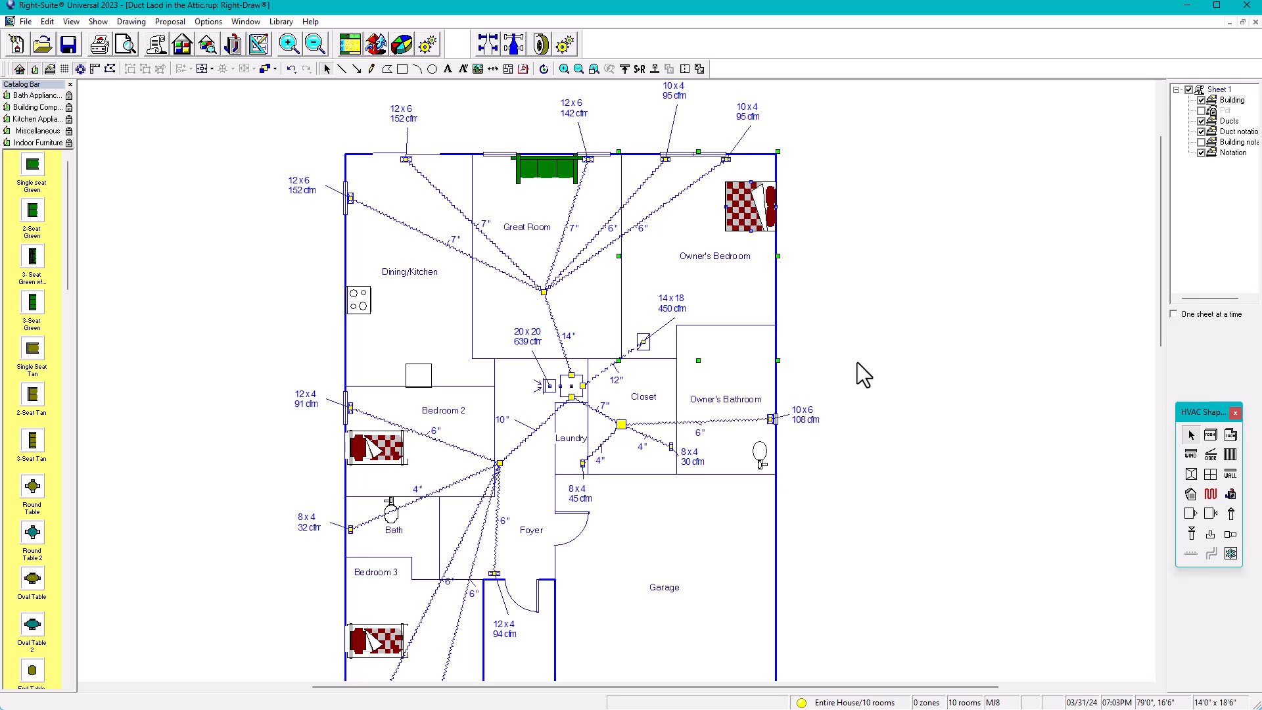
{"action": "scroll", "coordinate": [857, 361], "scroll_direction": "up", "scroll_amount": 1}
{"action": "middle_click_drag", "start_coordinate": [887, 337], "coordinate": [879, 409]}
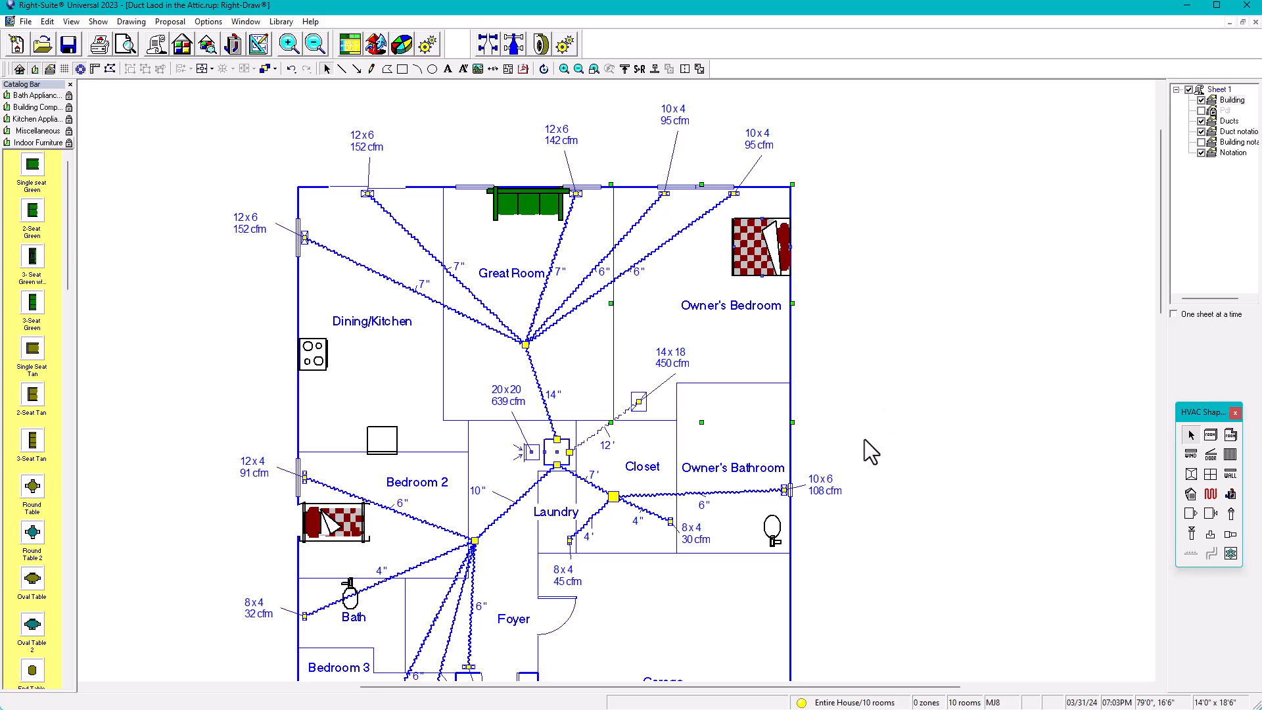
{"action": "left_click", "coordinate": [862, 398]}
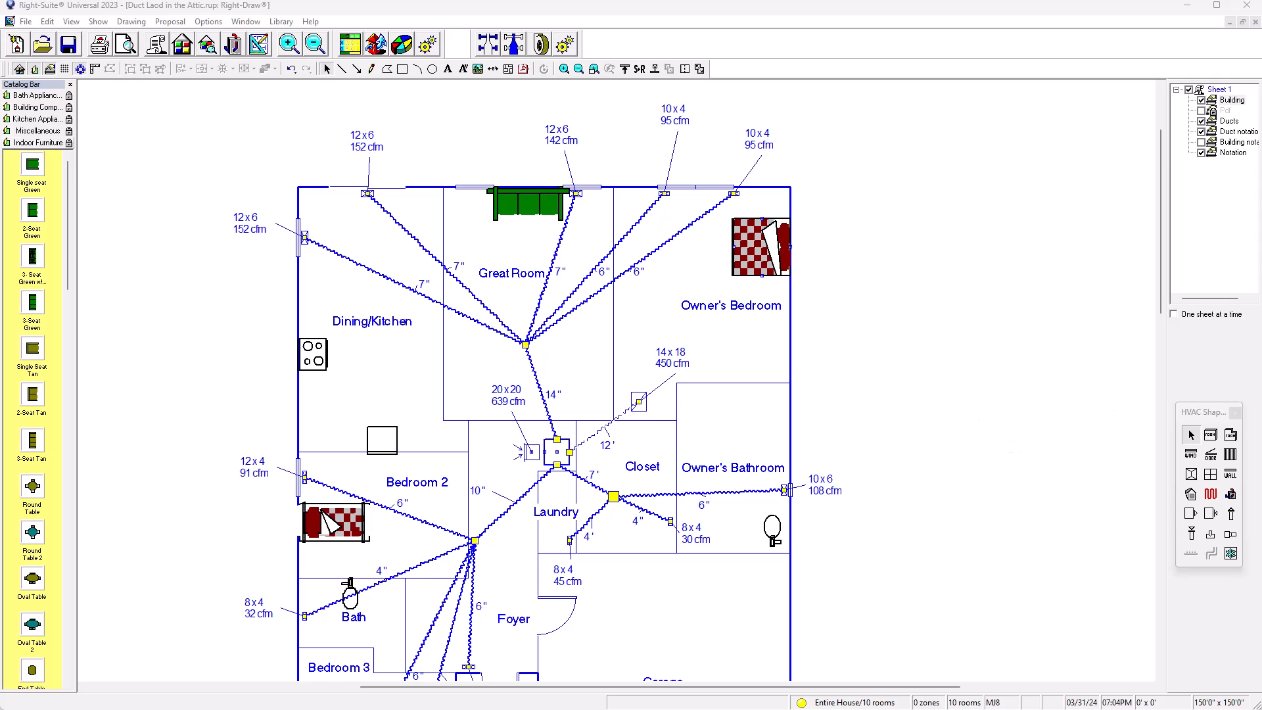
Switch to the Chrome browser and search Google for "upcodes florida"
{"action": "mouse_move", "coordinate": [1261, 72]}
{"action": "left_mouse_down"}
{"action": "mouse_move", "coordinate": [894, 327]}
{"action": "mouse_move", "coordinate": [759, 3]}
{"action": "left_mouse_up"}
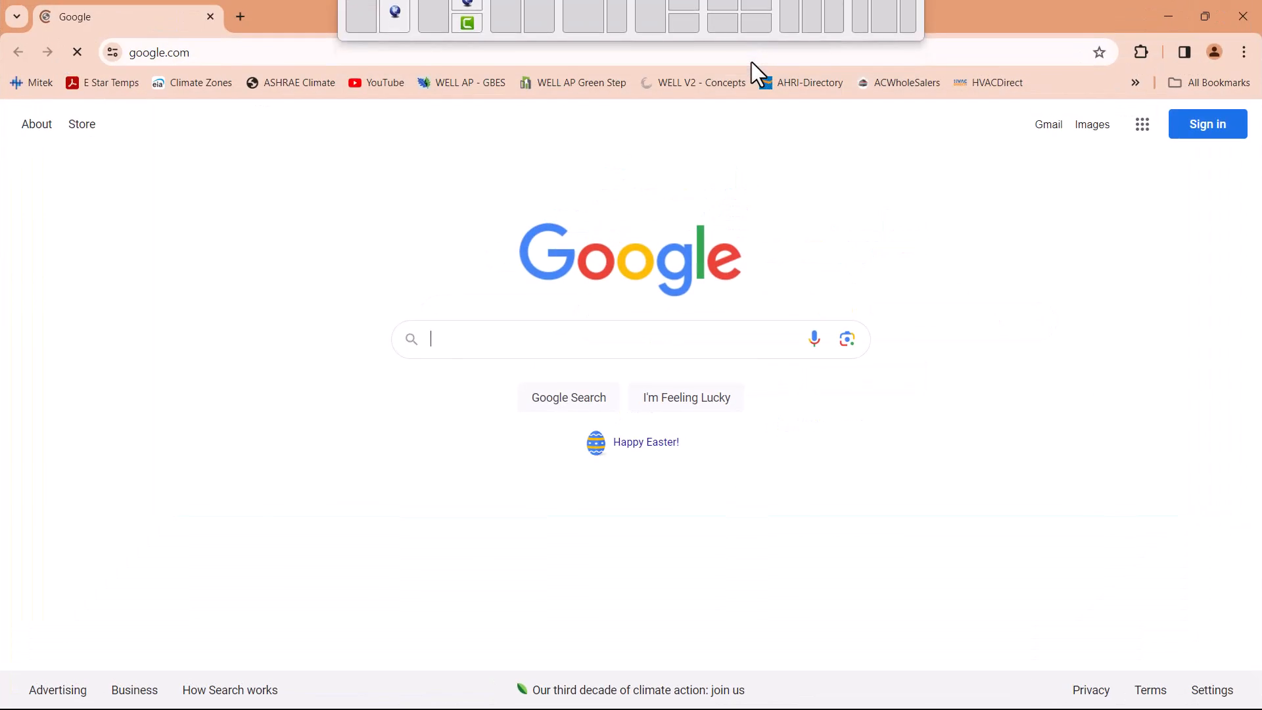
{"action": "left_click", "coordinate": [502, 48]}
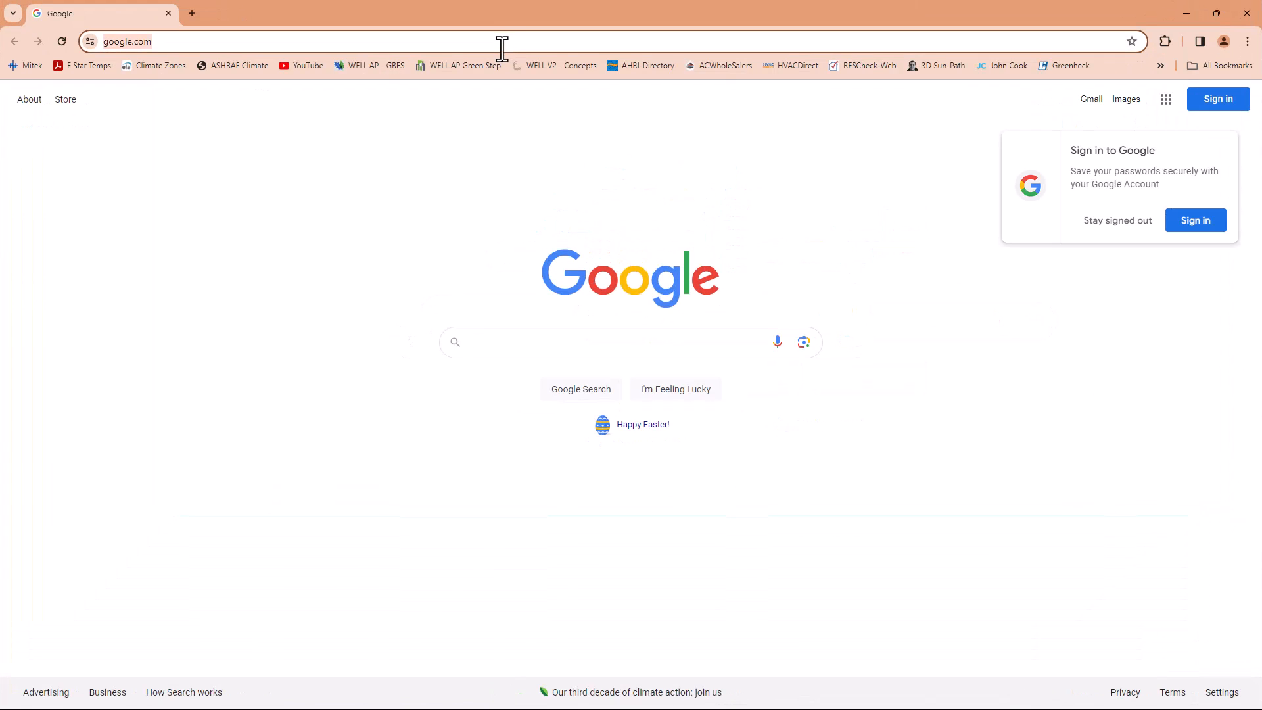
{"action": "type", "text": "upcoe"}
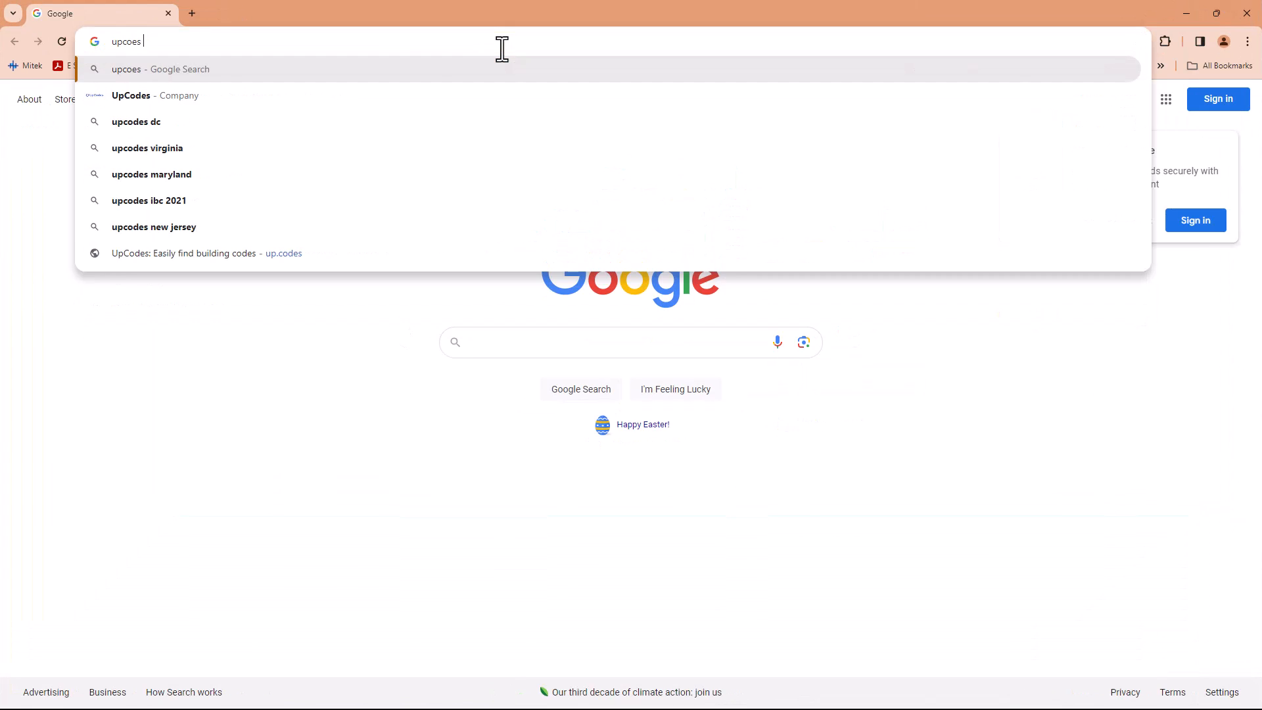
{"action": "key", "text": "BackSpace"}
{"action": "type", "text": "des floric"}
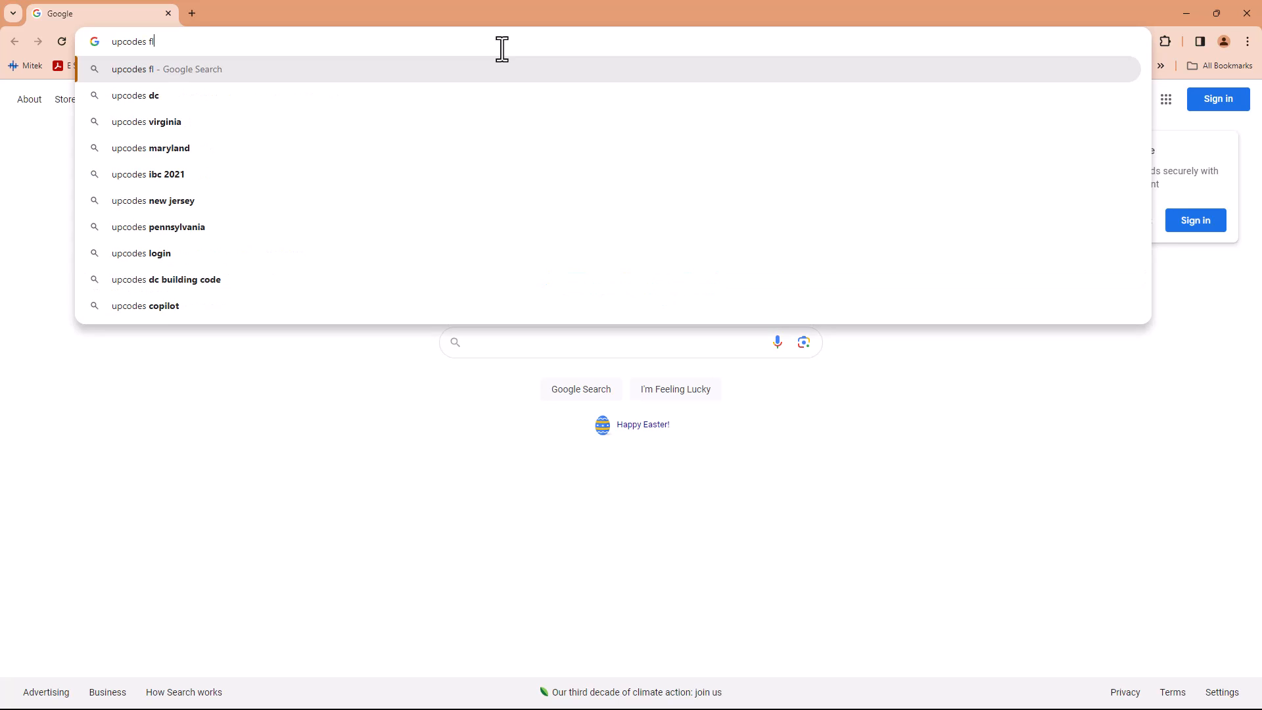
{"action": "key", "text": "BackSpace"}
{"action": "type", "text": "da"}
{"action": "key", "text": "Return"}
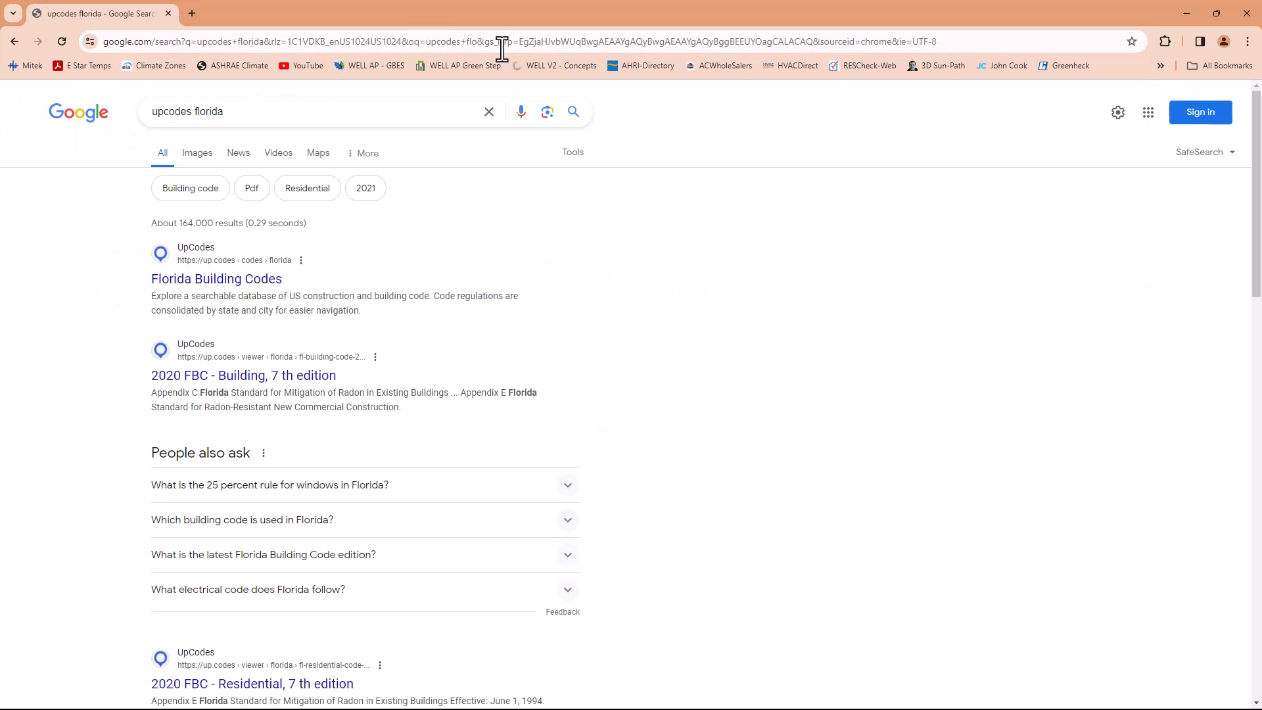
Open the UpCodes Florida Building Codes page, dismiss its promotional pop-ups, and open FBC, Energy Conservation 2023
{"action": "left_click", "coordinate": [238, 282]}
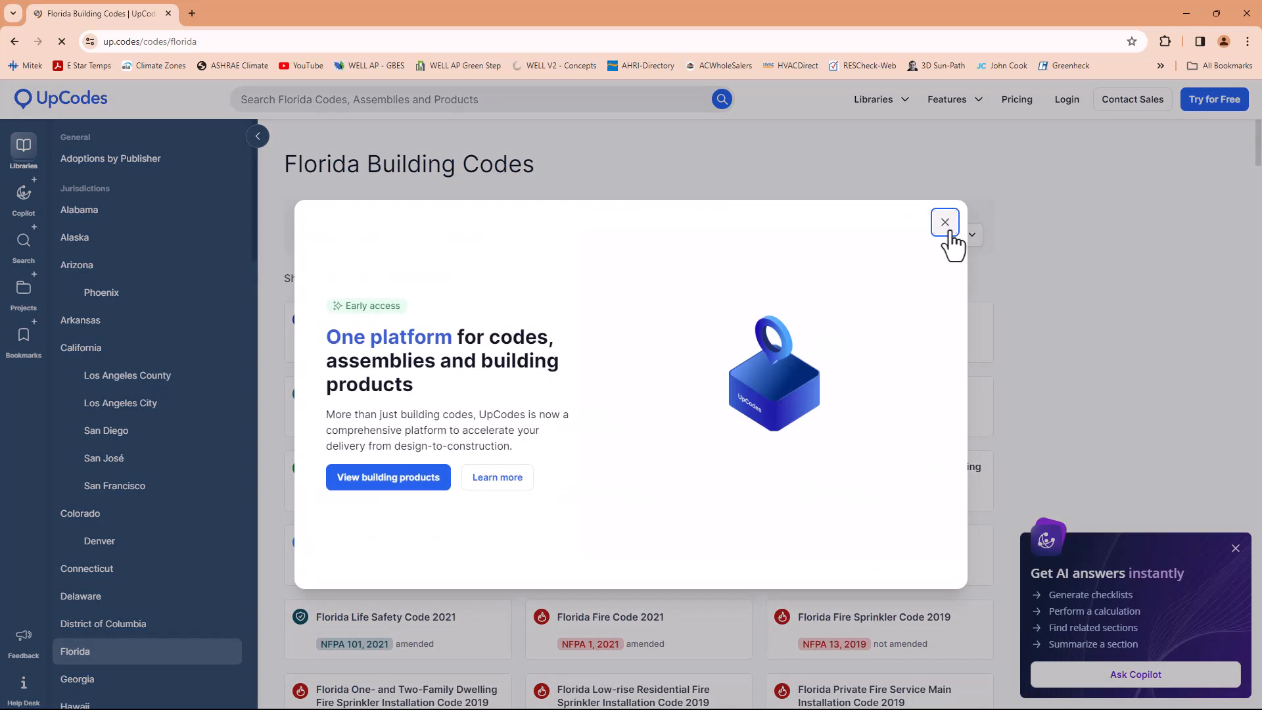
{"action": "left_click", "coordinate": [945, 222]}
{"action": "left_click", "coordinate": [1234, 550]}
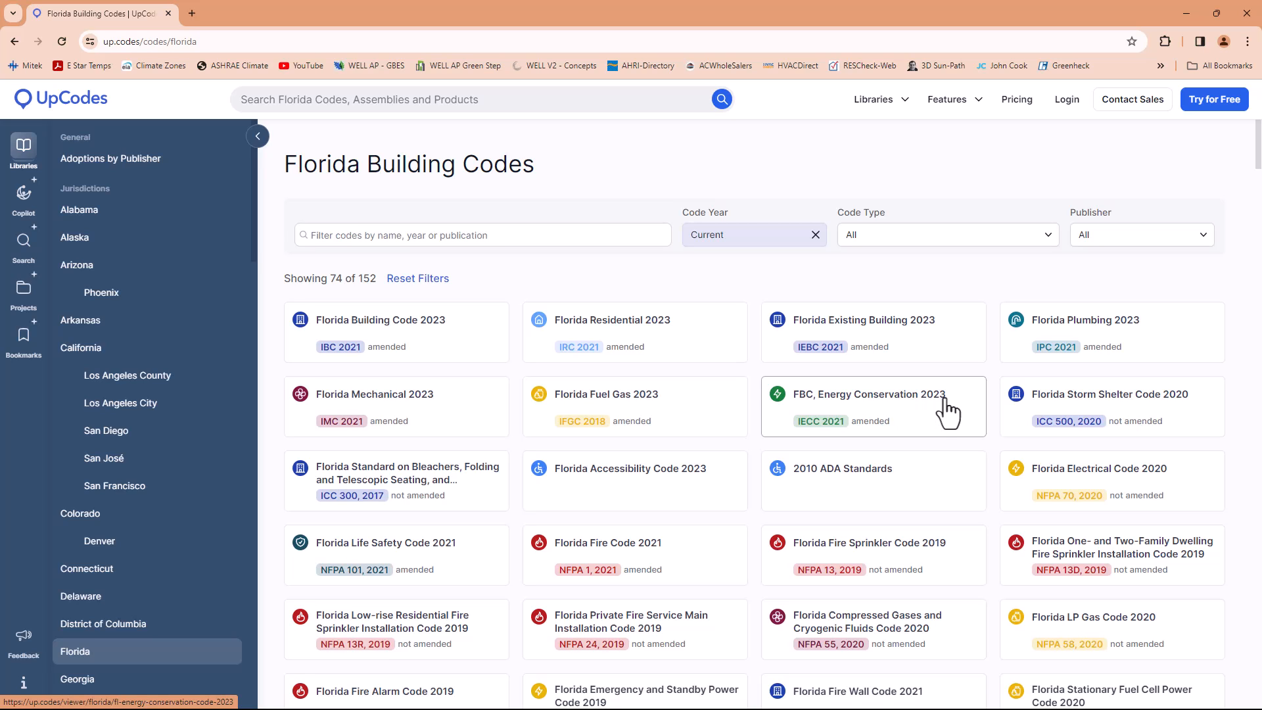
{"action": "left_click", "coordinate": [874, 396]}
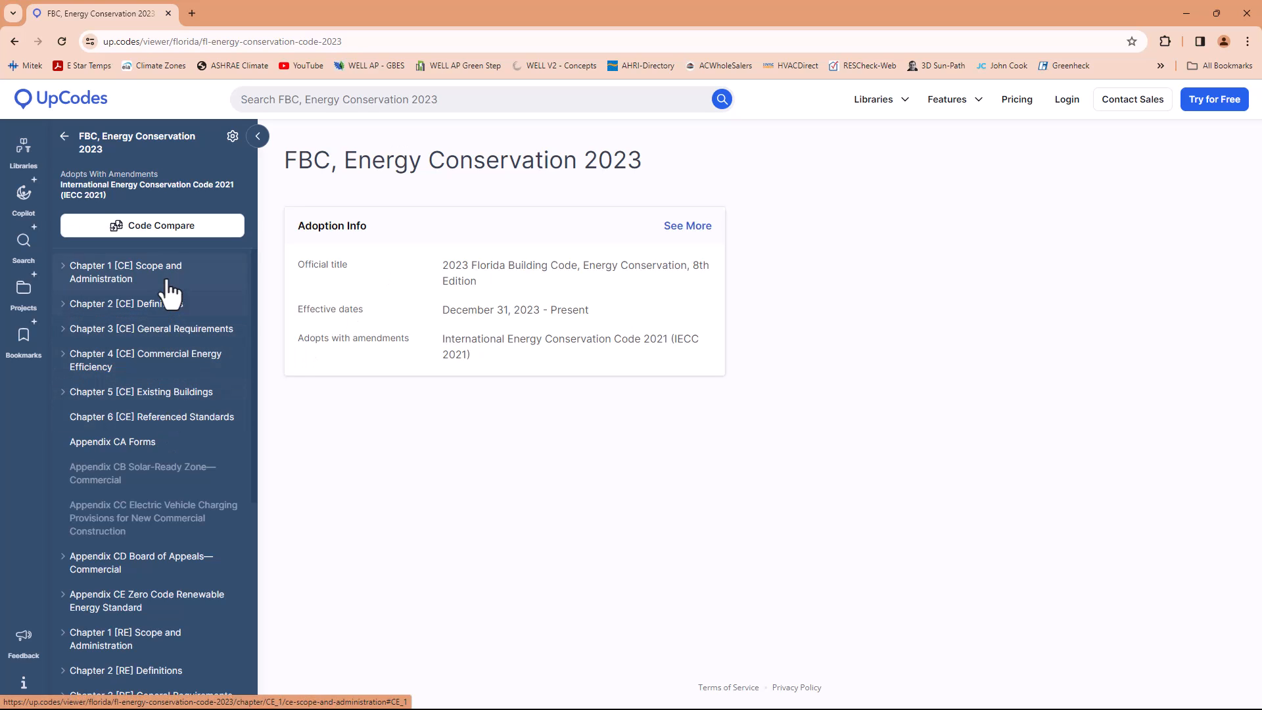
Look through the code's commercial and residential chapters and open Chapter 4 [RE] Residential Energy Efficiency
{"action": "scroll", "coordinate": [161, 439], "scroll_direction": "down", "scroll_amount": 2}
{"action": "scroll", "coordinate": [161, 439], "scroll_direction": "down", "scroll_amount": 4}
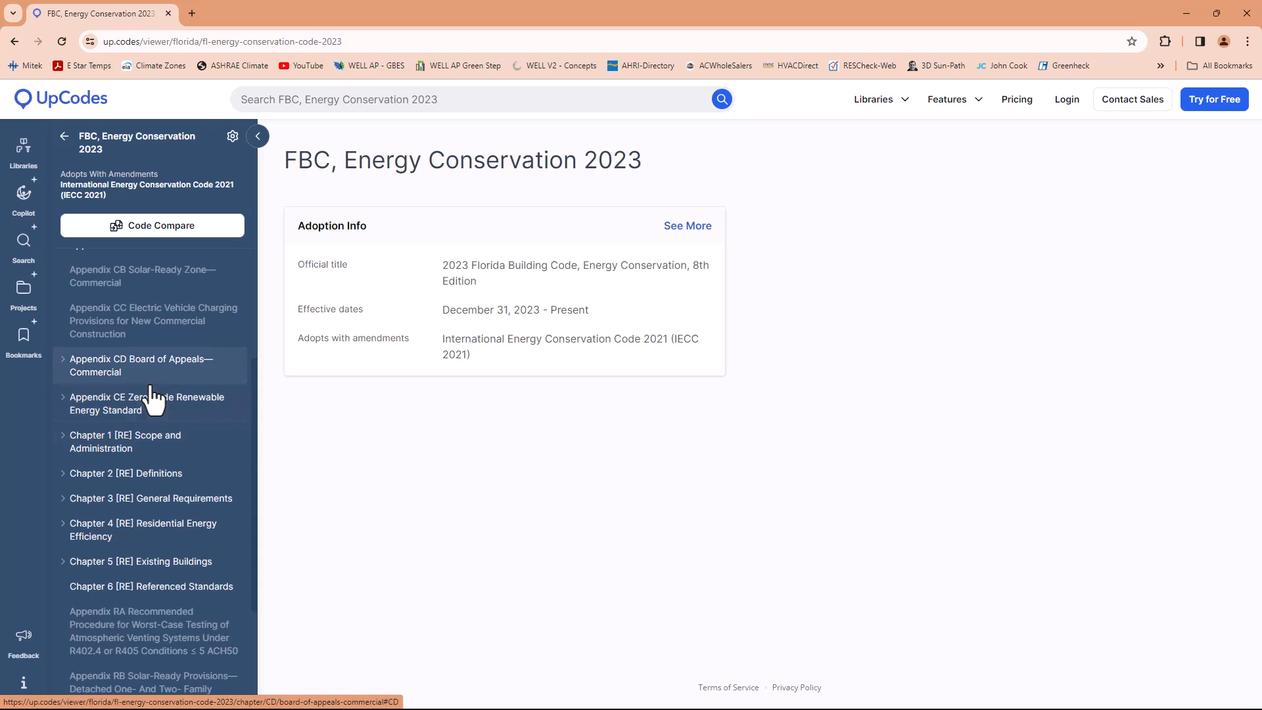
{"action": "scroll", "coordinate": [154, 408], "scroll_direction": "up", "scroll_amount": 6}
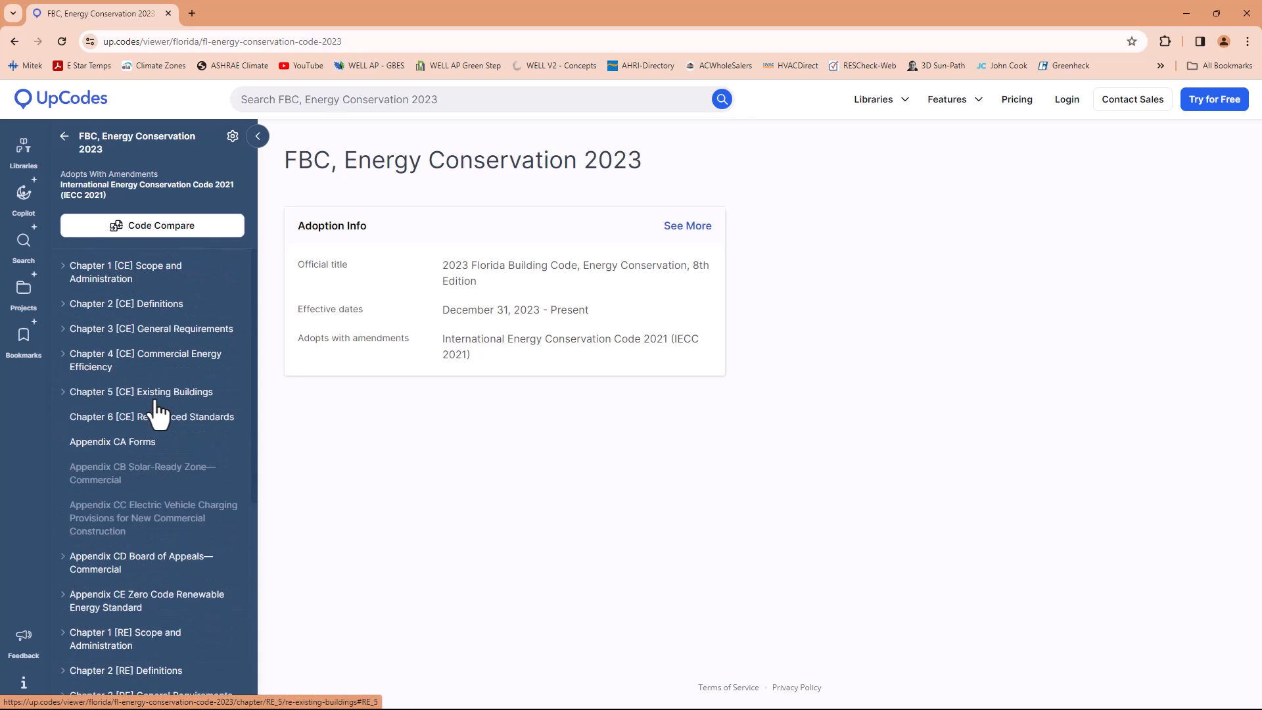
{"action": "scroll", "coordinate": [161, 421], "scroll_direction": "down", "scroll_amount": 2}
{"action": "scroll", "coordinate": [159, 407], "scroll_direction": "up", "scroll_amount": 2}
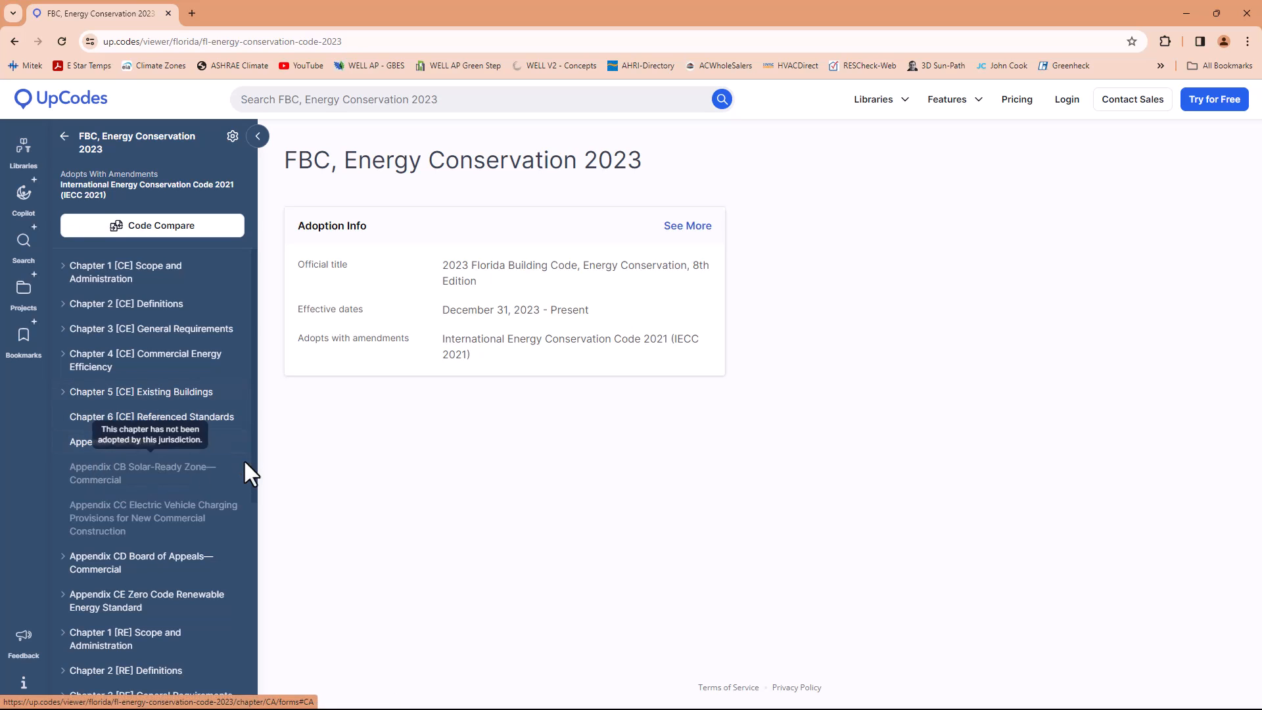
{"action": "scroll", "coordinate": [182, 519], "scroll_direction": "down", "scroll_amount": 2}
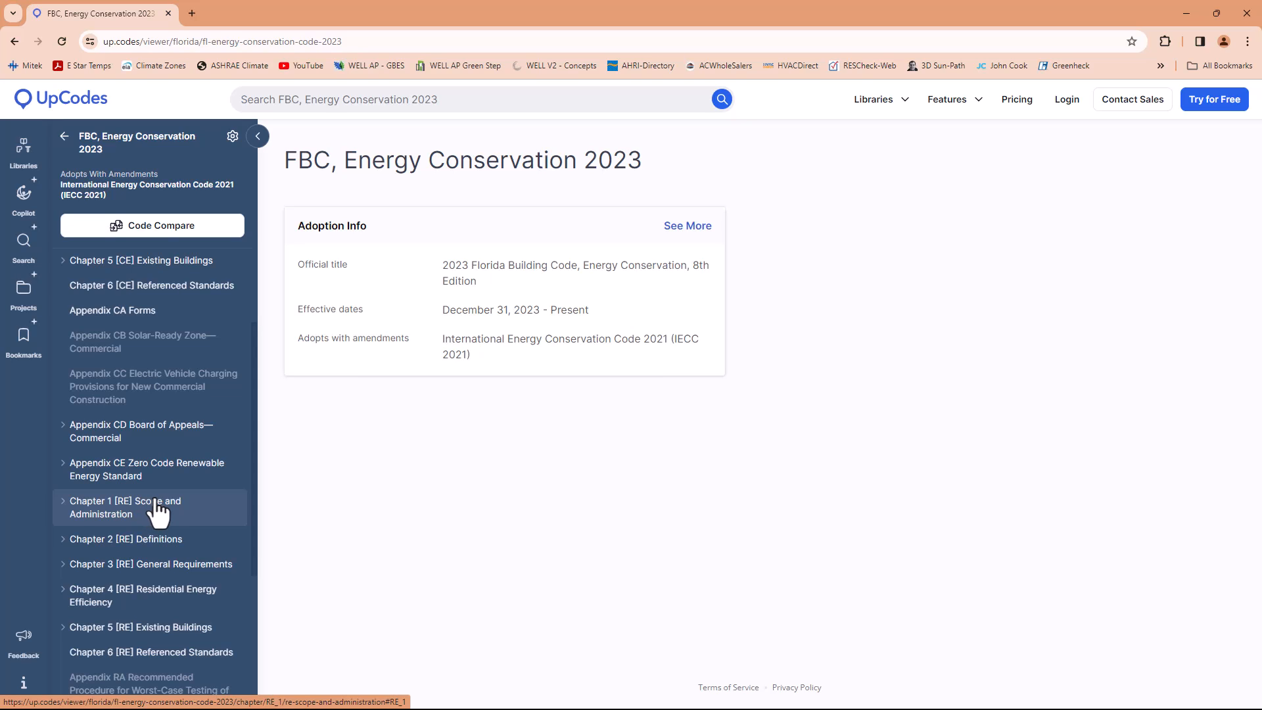
{"action": "scroll", "coordinate": [156, 512], "scroll_direction": "down", "scroll_amount": 1}
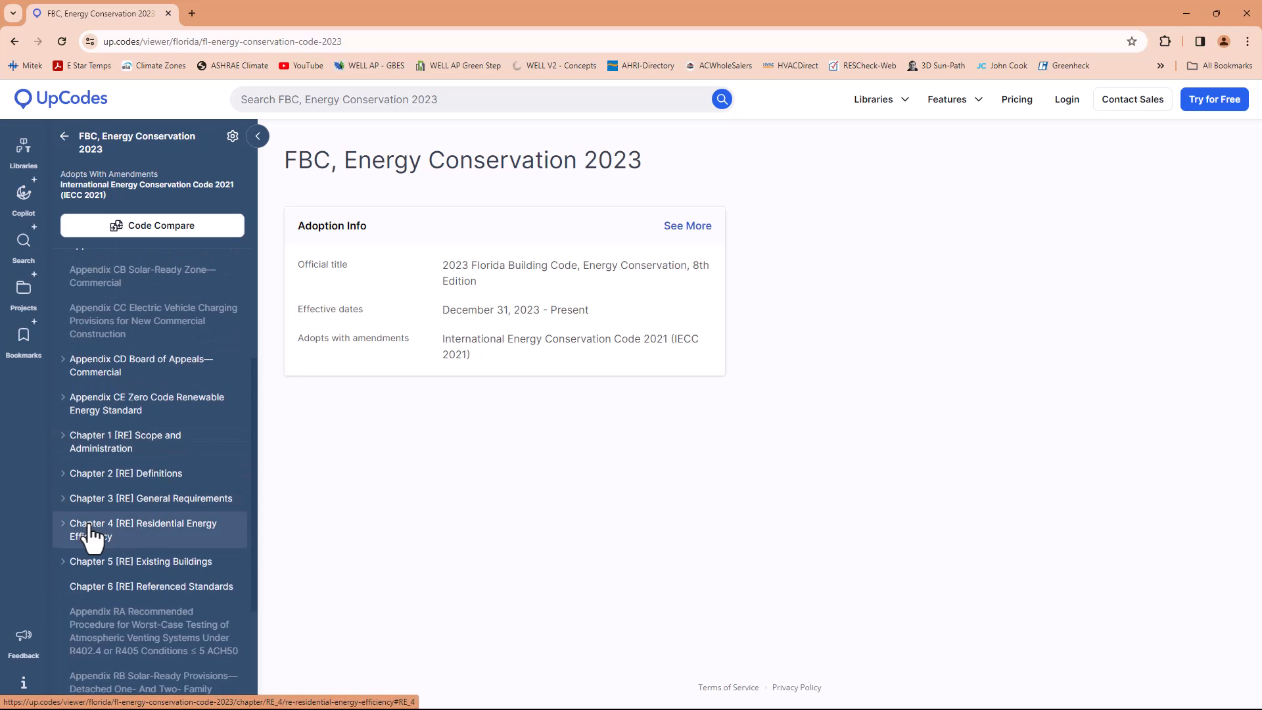
{"action": "left_click", "coordinate": [146, 535]}
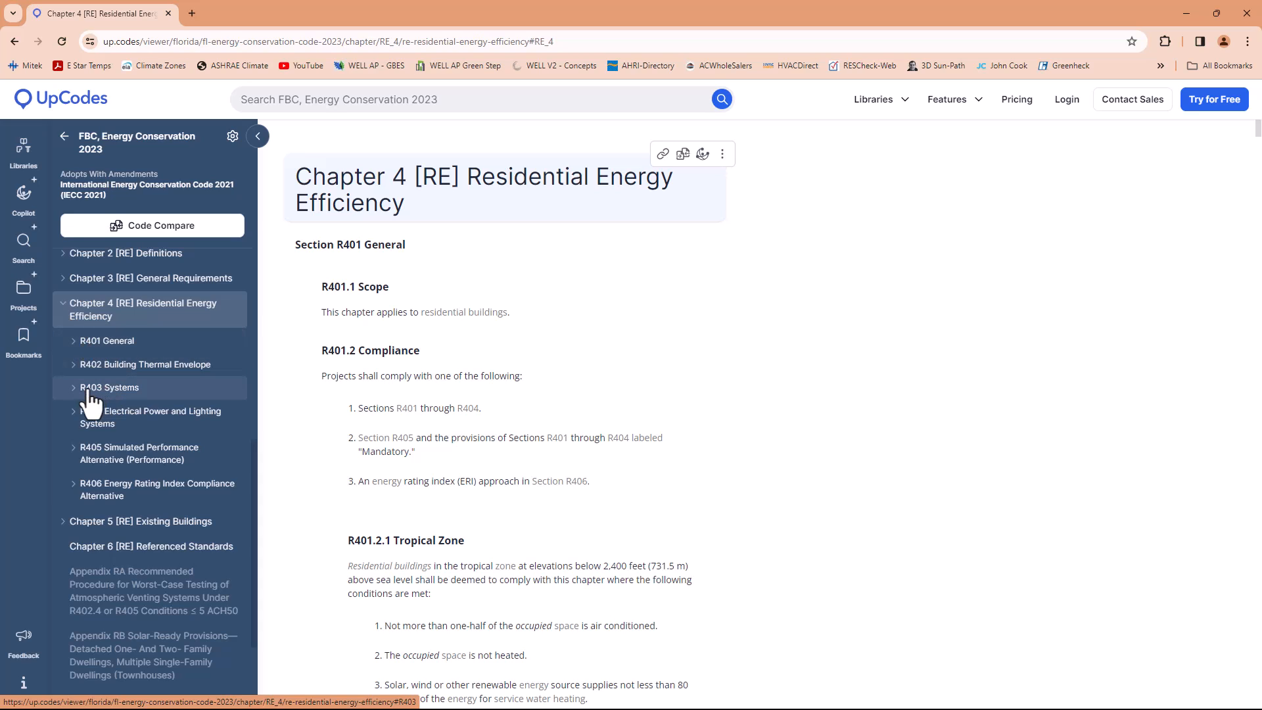
Go to section R403 Systems and open its R403.3 Ducts subsection
{"action": "left_click", "coordinate": [117, 394]}
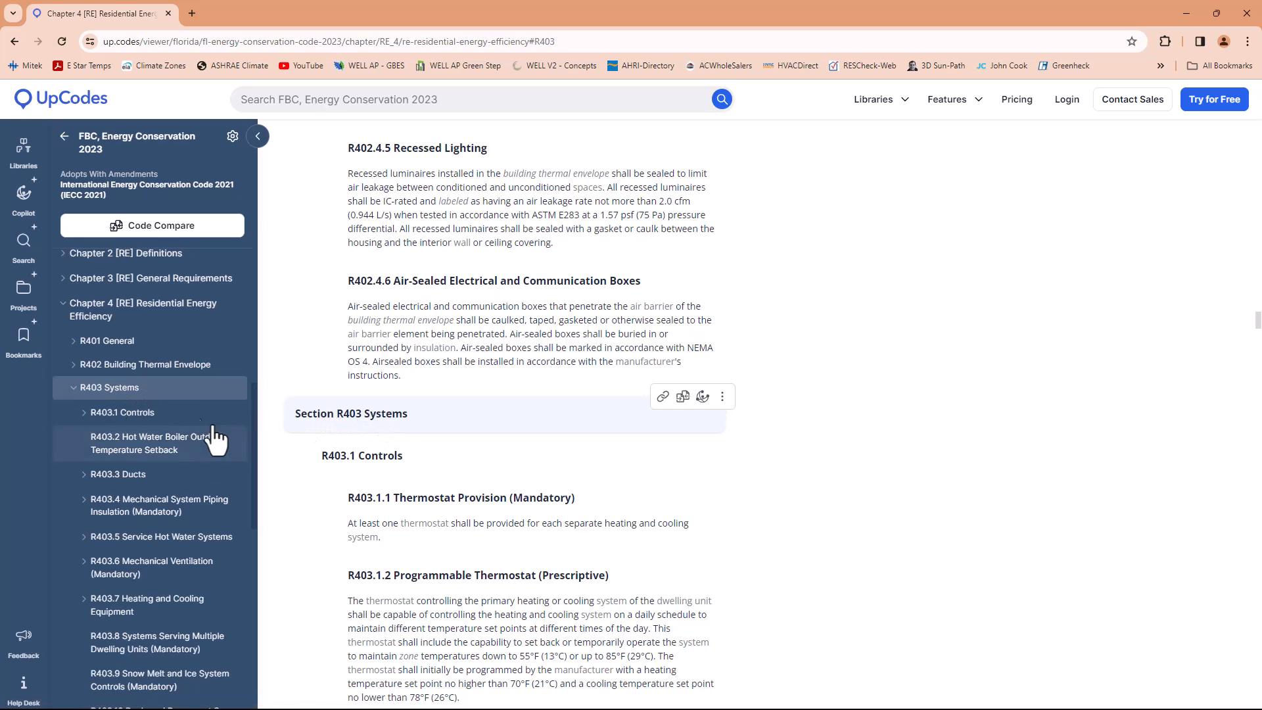
{"action": "scroll", "coordinate": [118, 395], "scroll_direction": "down", "scroll_amount": 1}
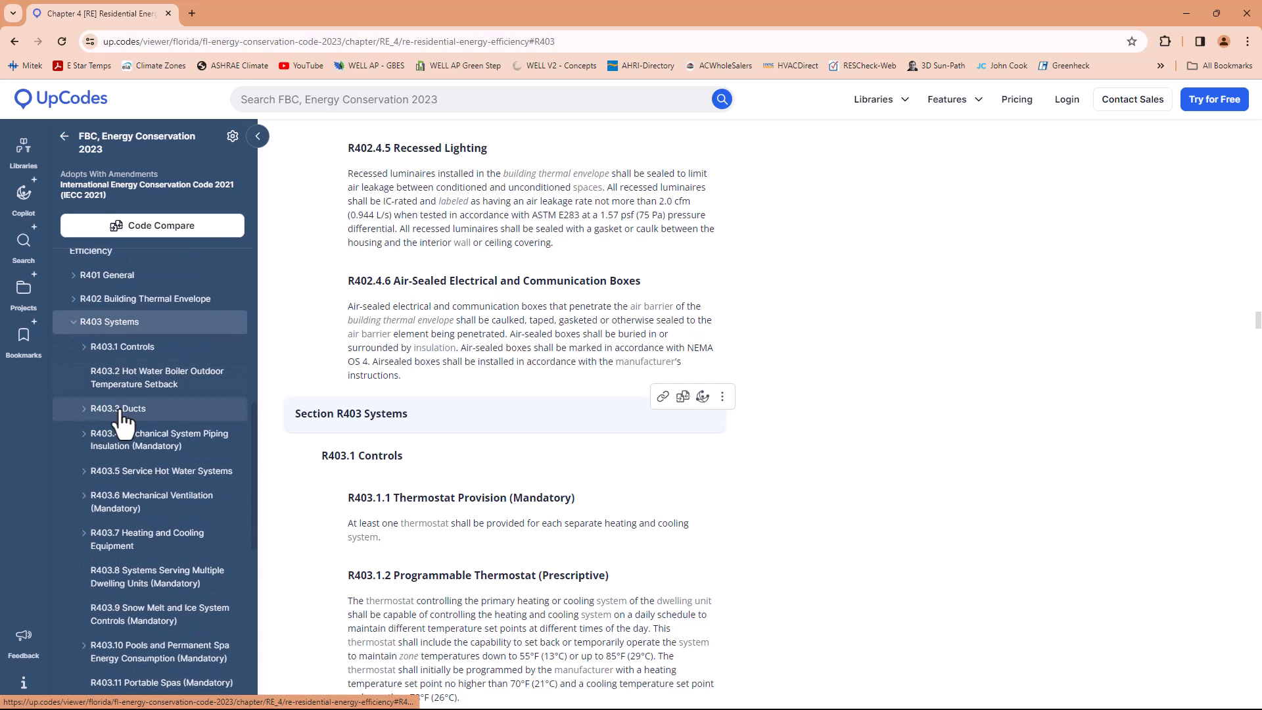
{"action": "left_click", "coordinate": [121, 413]}
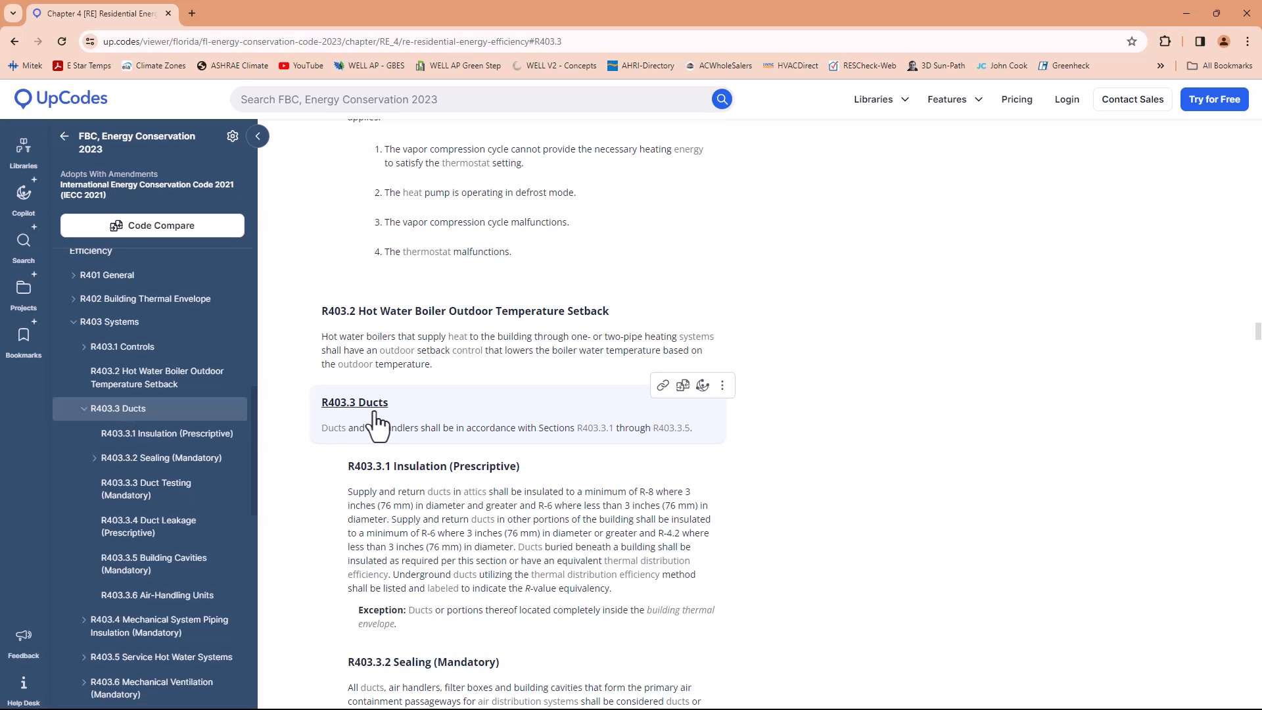
Enlarge the page and read the attic duct insulation requirements in R403.3.1 Insulation (Prescriptive)
{"action": "scroll", "coordinate": [378, 427], "scroll_direction": "down", "scroll_amount": 1}
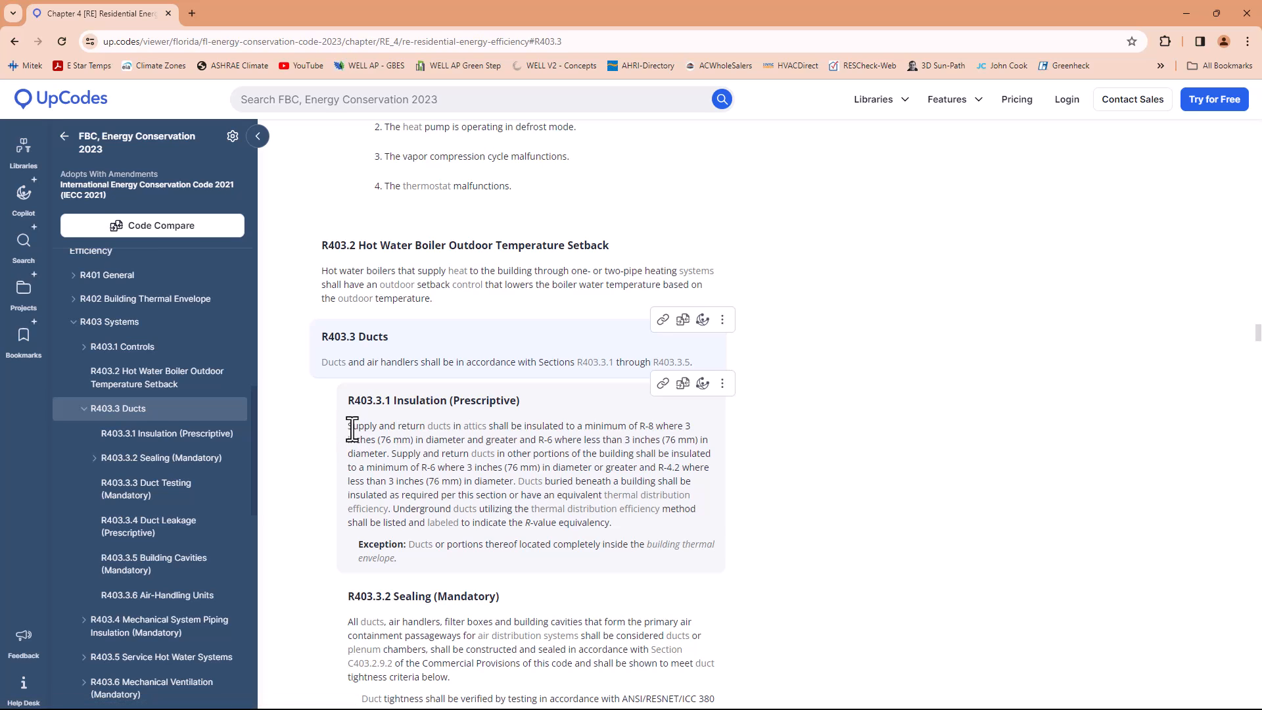
{"action": "mouse_move", "coordinate": [349, 426]}
{"action": "left_mouse_down"}
{"action": "mouse_move", "coordinate": [382, 426]}
{"action": "mouse_move", "coordinate": [346, 426]}
{"action": "left_mouse_up"}
{"action": "scroll", "coordinate": [338, 428], "scroll_direction": "up", "scroll_amount": 1, "text": "ctrl"}
{"action": "scroll", "coordinate": [337, 428], "scroll_direction": "up", "scroll_amount": 1, "text": "ctrl"}
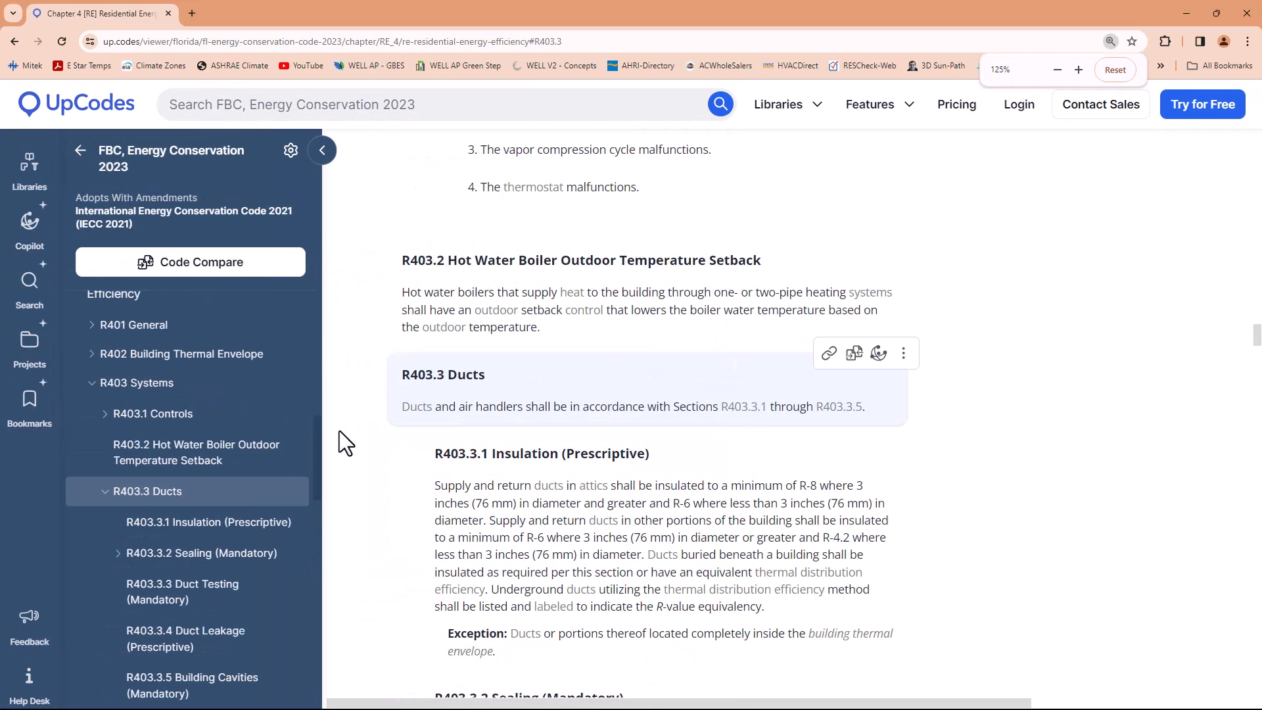
{"action": "scroll", "coordinate": [394, 436], "scroll_direction": "up", "scroll_amount": 1, "text": "ctrl"}
{"action": "scroll", "coordinate": [684, 512], "scroll_direction": "down", "scroll_amount": 1}
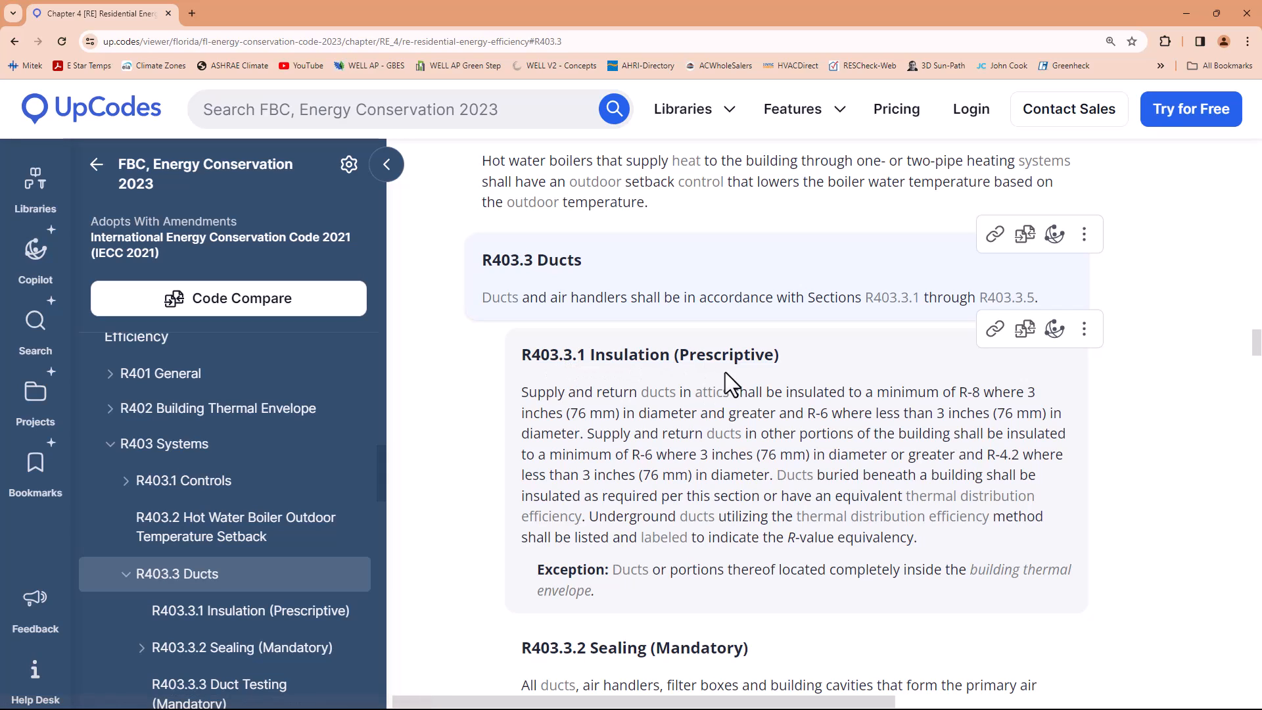
Highlight the R403.3.1 wording on supply and return ducts in attics, including the minimum R-values and the 3-inch diameter condition
{"action": "left_click_drag", "start_coordinate": [523, 392], "coordinate": [743, 406]}
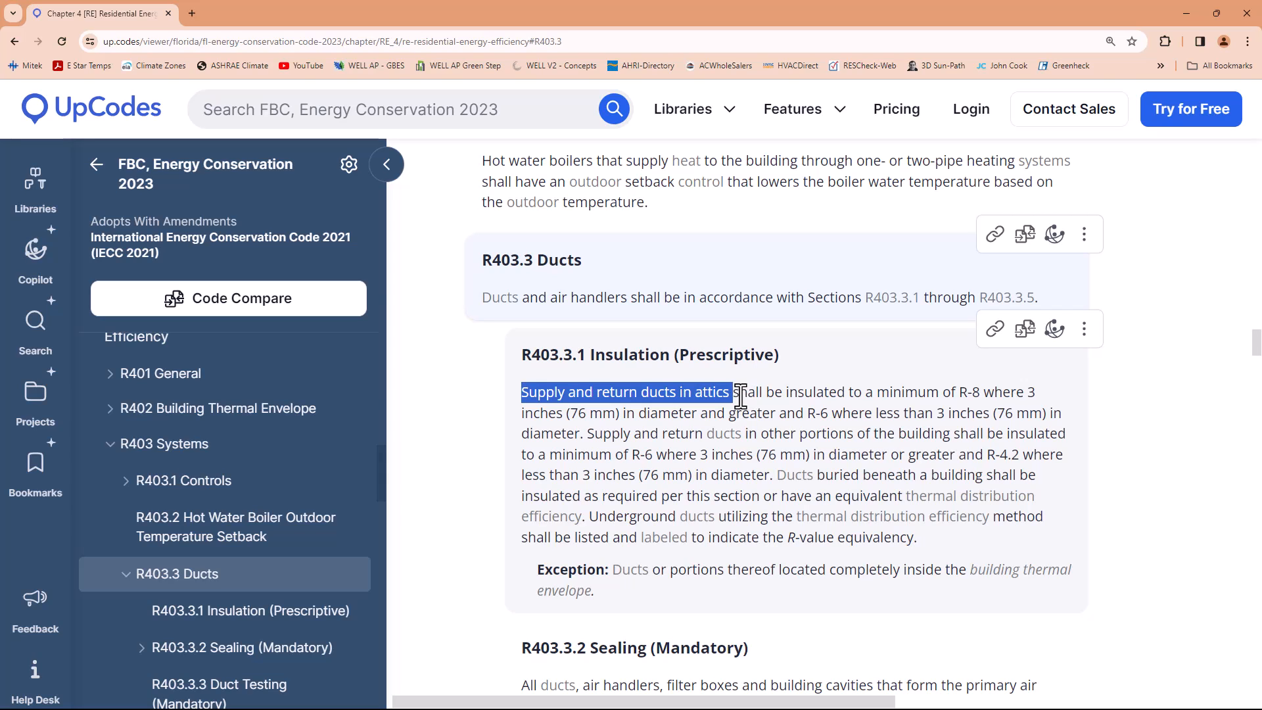
{"action": "left_click_drag", "start_coordinate": [734, 394], "coordinate": [980, 393]}
{"action": "left_click", "coordinate": [748, 396]}
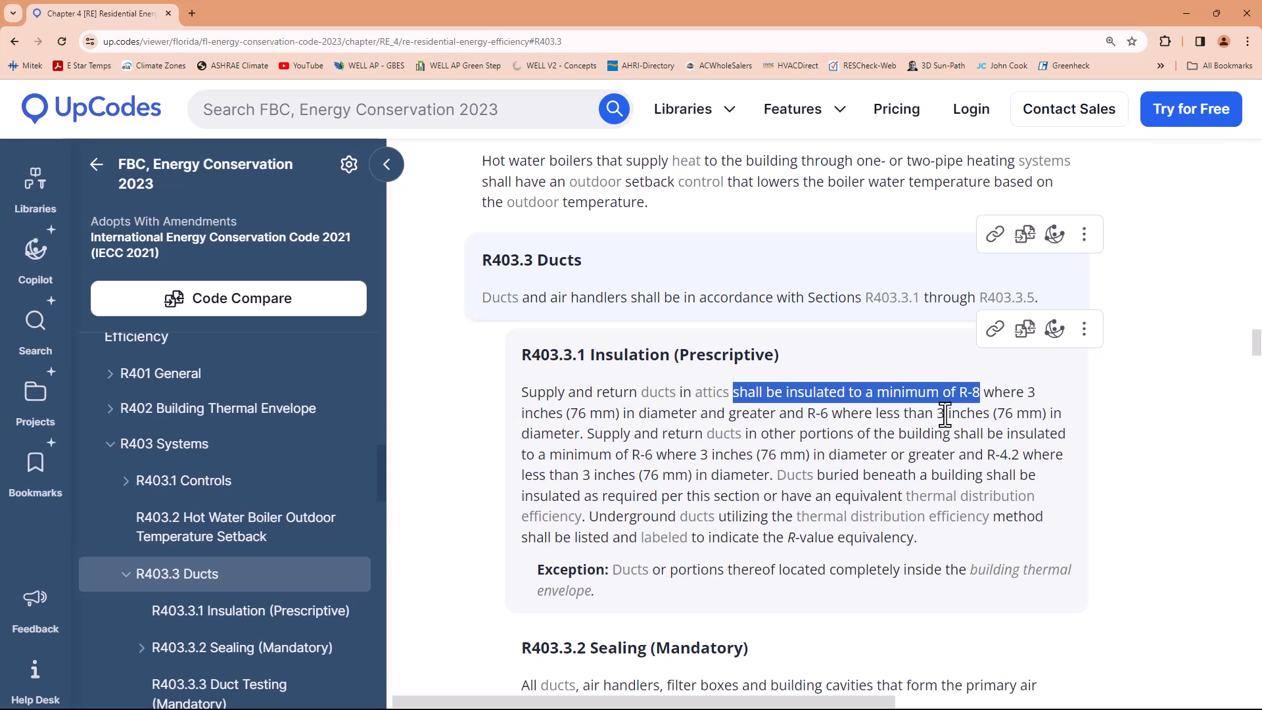
{"action": "left_click_drag", "start_coordinate": [807, 414], "coordinate": [836, 420]}
{"action": "left_click", "coordinate": [836, 419]}
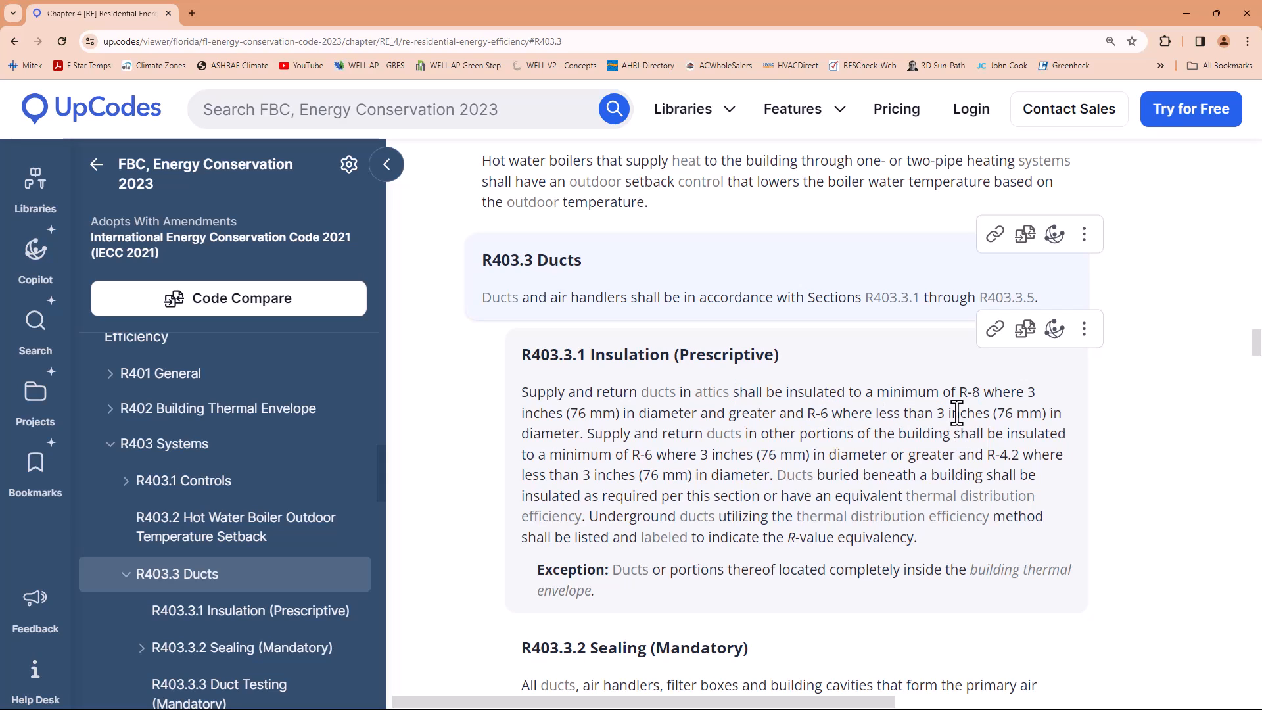
{"action": "left_click_drag", "start_coordinate": [990, 414], "coordinate": [934, 418]}
{"action": "left_click", "coordinate": [960, 393]}
{"action": "left_click_drag", "start_coordinate": [963, 392], "coordinate": [984, 392]}
Highlight the R403.3.1 wording on ducts in other portions of the building and its minimum R-values by duct diameter
{"action": "mouse_move", "coordinate": [594, 434]}
{"action": "left_mouse_down"}
{"action": "mouse_move", "coordinate": [848, 455]}
{"action": "mouse_move", "coordinate": [863, 473]}
{"action": "mouse_move", "coordinate": [862, 424]}
{"action": "mouse_move", "coordinate": [860, 437]}
{"action": "mouse_move", "coordinate": [589, 435]}
{"action": "left_mouse_up"}
{"action": "left_click_drag", "start_coordinate": [591, 435], "coordinate": [950, 437]}
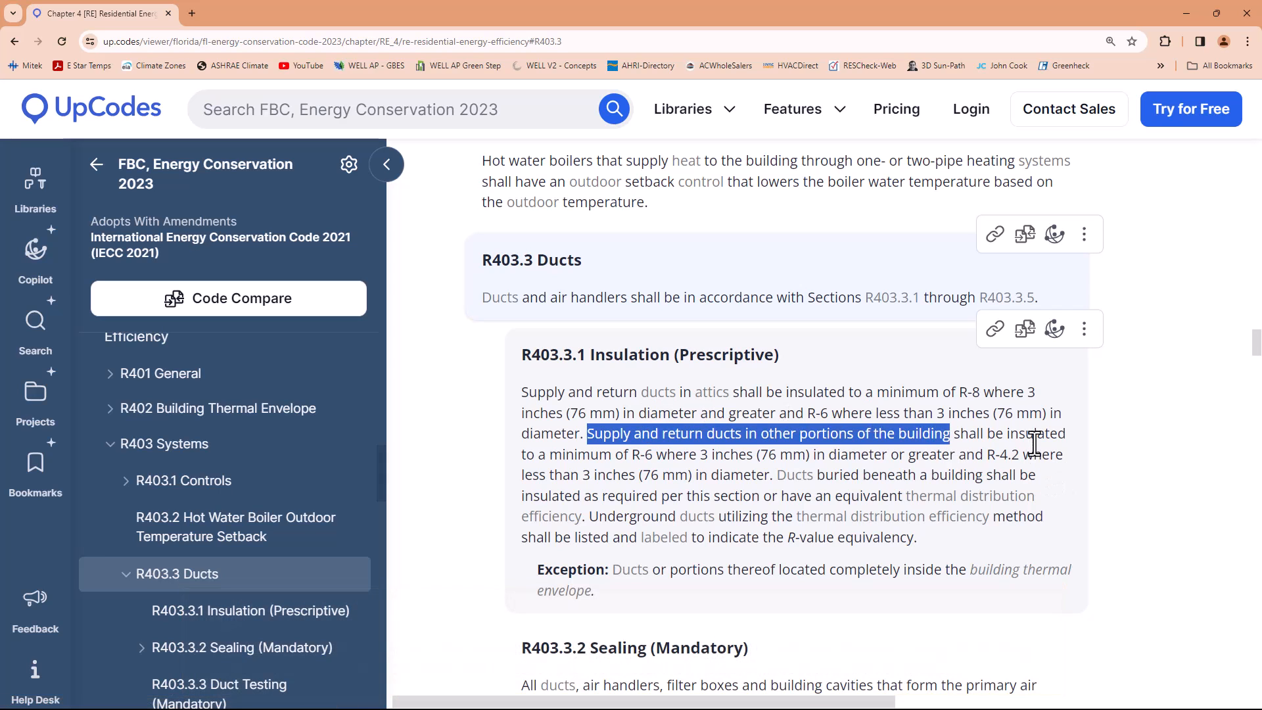
{"action": "left_click_drag", "start_coordinate": [631, 454], "coordinate": [656, 455]}
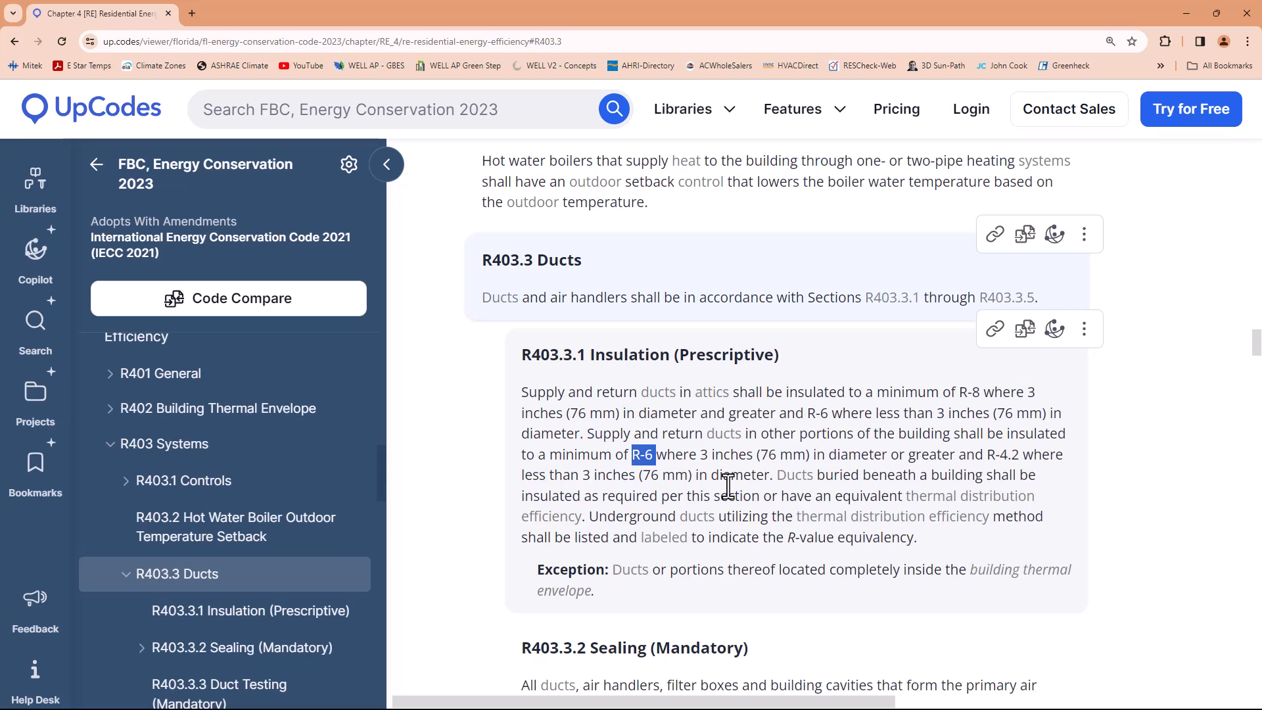
{"action": "left_click", "coordinate": [678, 455]}
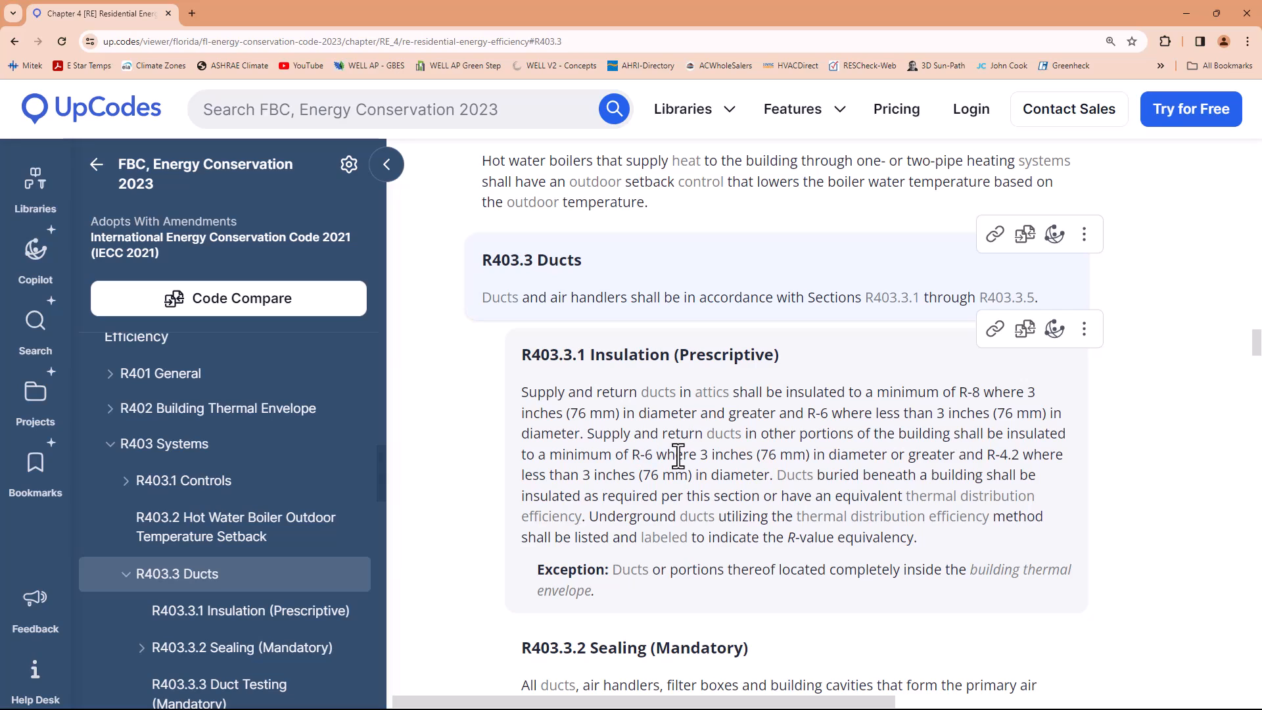
{"action": "left_click_drag", "start_coordinate": [633, 455], "coordinate": [655, 455]}
{"action": "left_click_drag", "start_coordinate": [551, 455], "coordinate": [658, 464]}
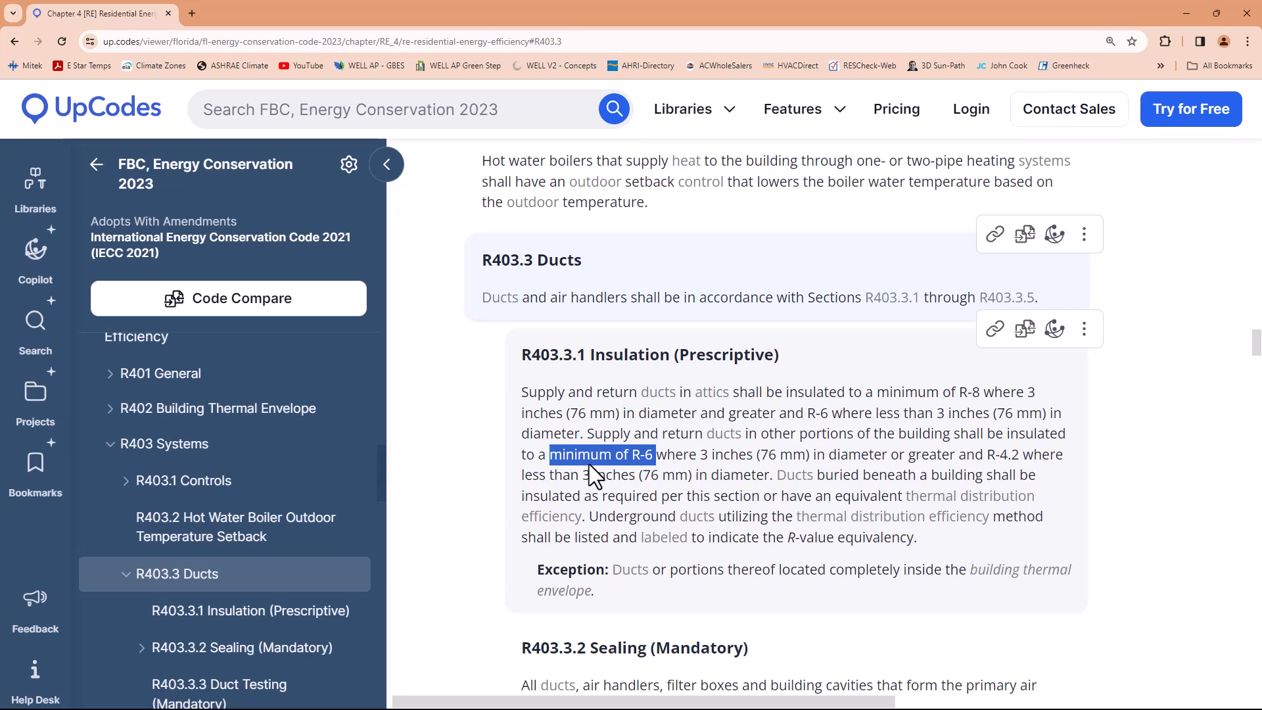
{"action": "left_click", "coordinate": [664, 460]}
{"action": "left_click_drag", "start_coordinate": [666, 460], "coordinate": [709, 459]}
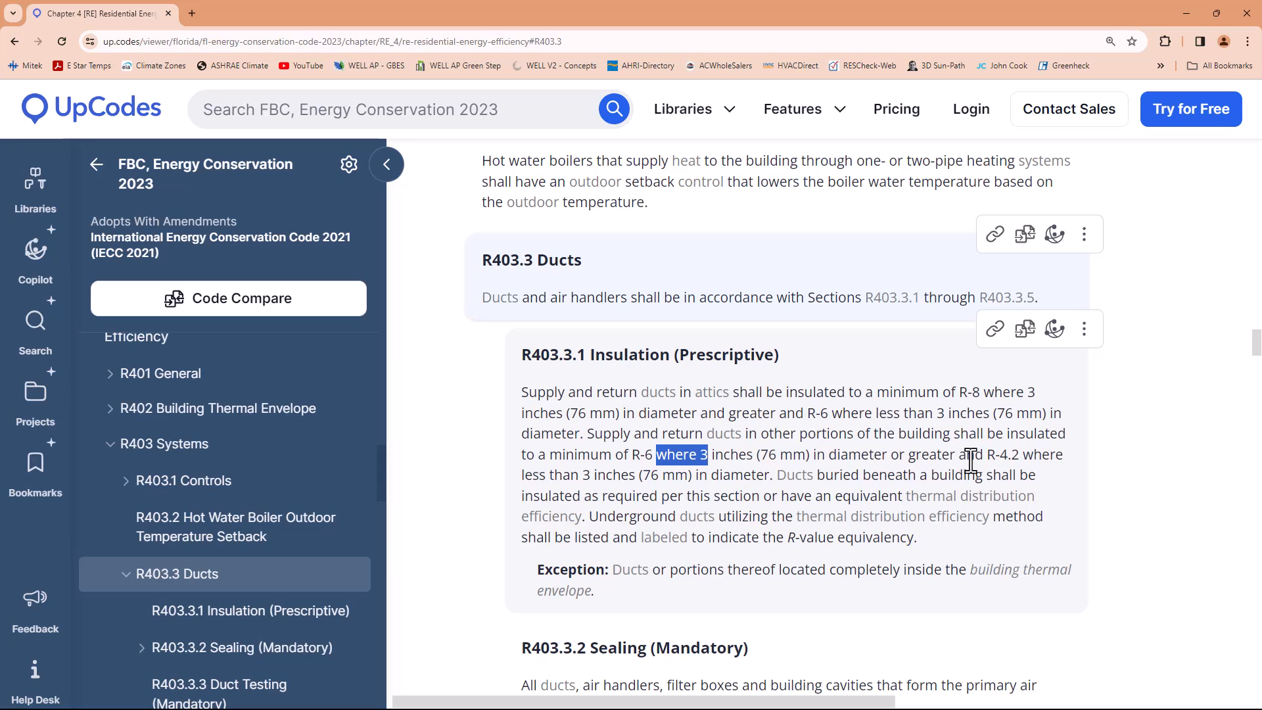
{"action": "left_click_drag", "start_coordinate": [988, 458], "coordinate": [1022, 459]}
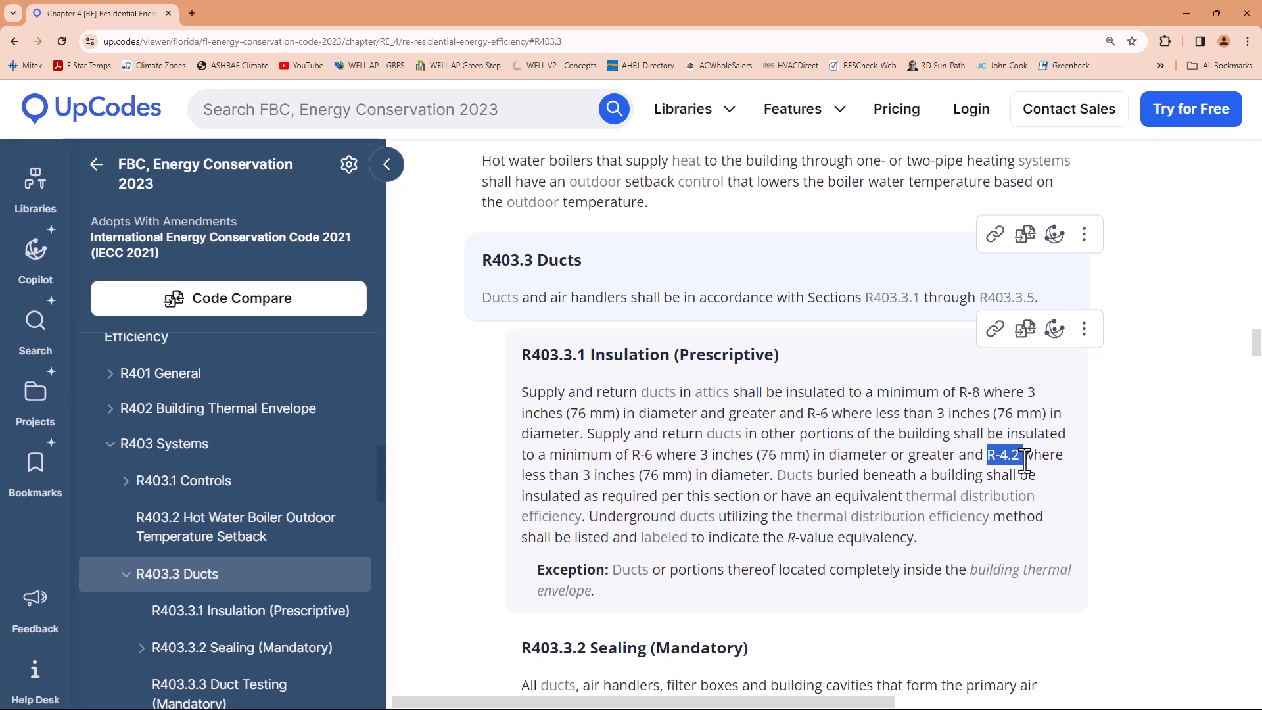
{"action": "left_click", "coordinate": [628, 449]}
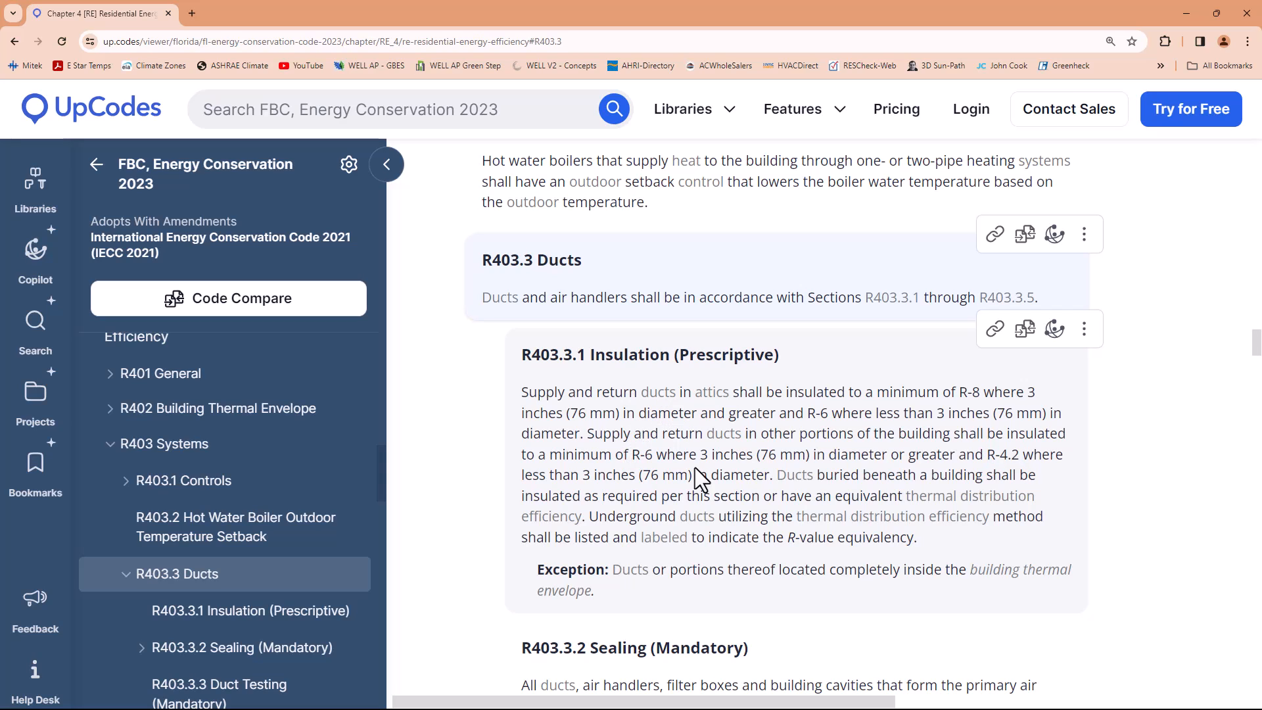
Highlight the requirement for ducts buried beneath a building, and reselect the minimum insulation requirement for attic ducts
{"action": "left_click_drag", "start_coordinate": [818, 475], "coordinate": [688, 500]}
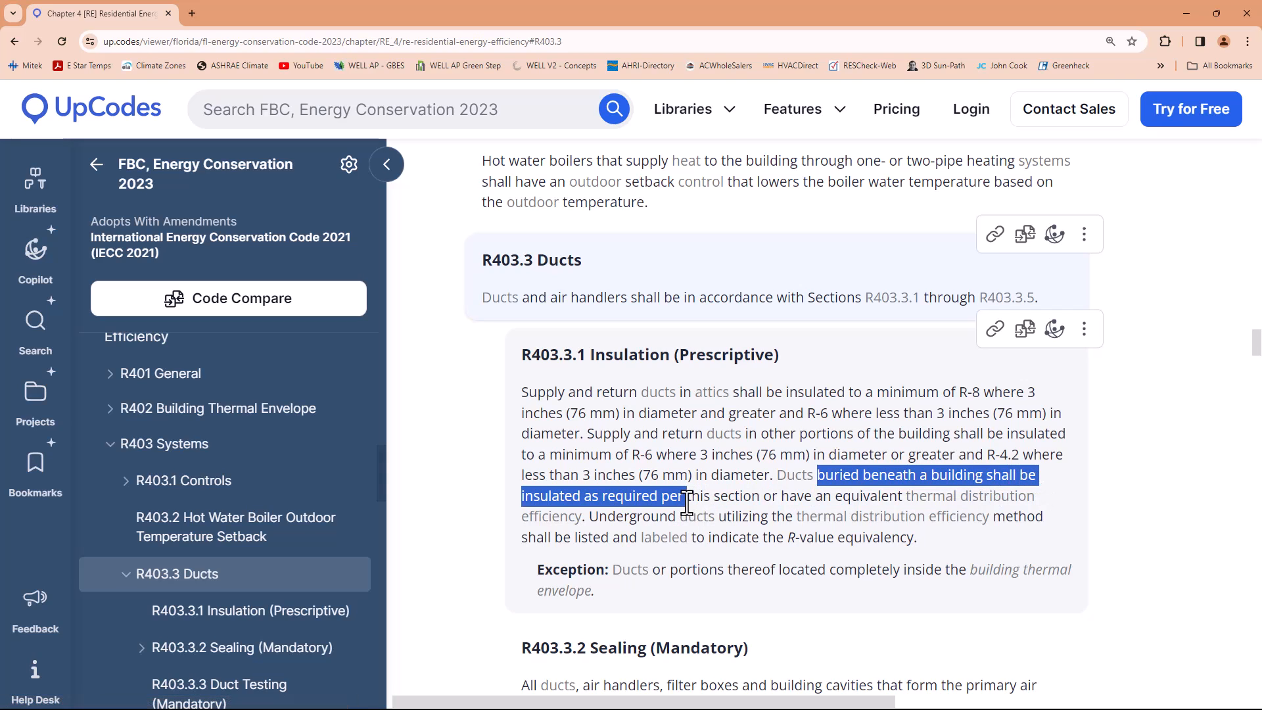
{"action": "left_click", "coordinate": [758, 497]}
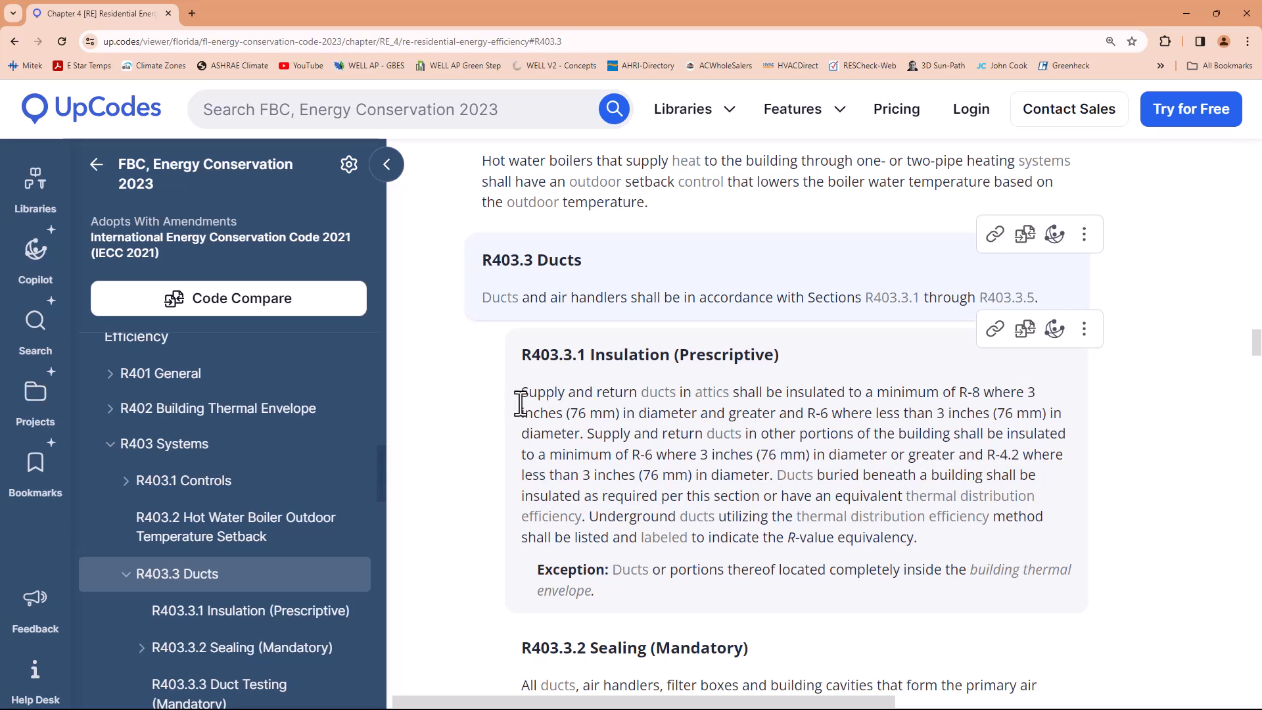
{"action": "left_click_drag", "start_coordinate": [521, 393], "coordinate": [979, 396]}
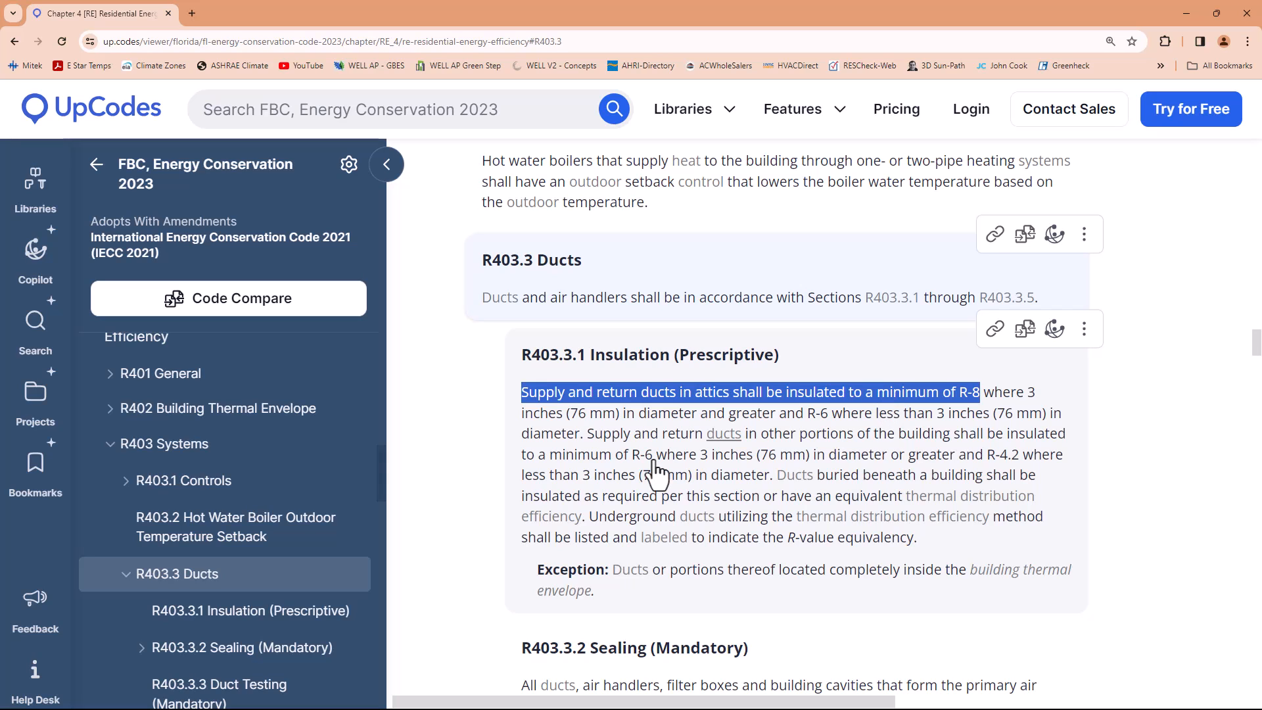
Open Chapter 4 [CE] Commercial Energy Efficiency and go to section C403 Building Mechanical Systems
{"action": "scroll", "coordinate": [276, 486], "scroll_direction": "up", "scroll_amount": 4}
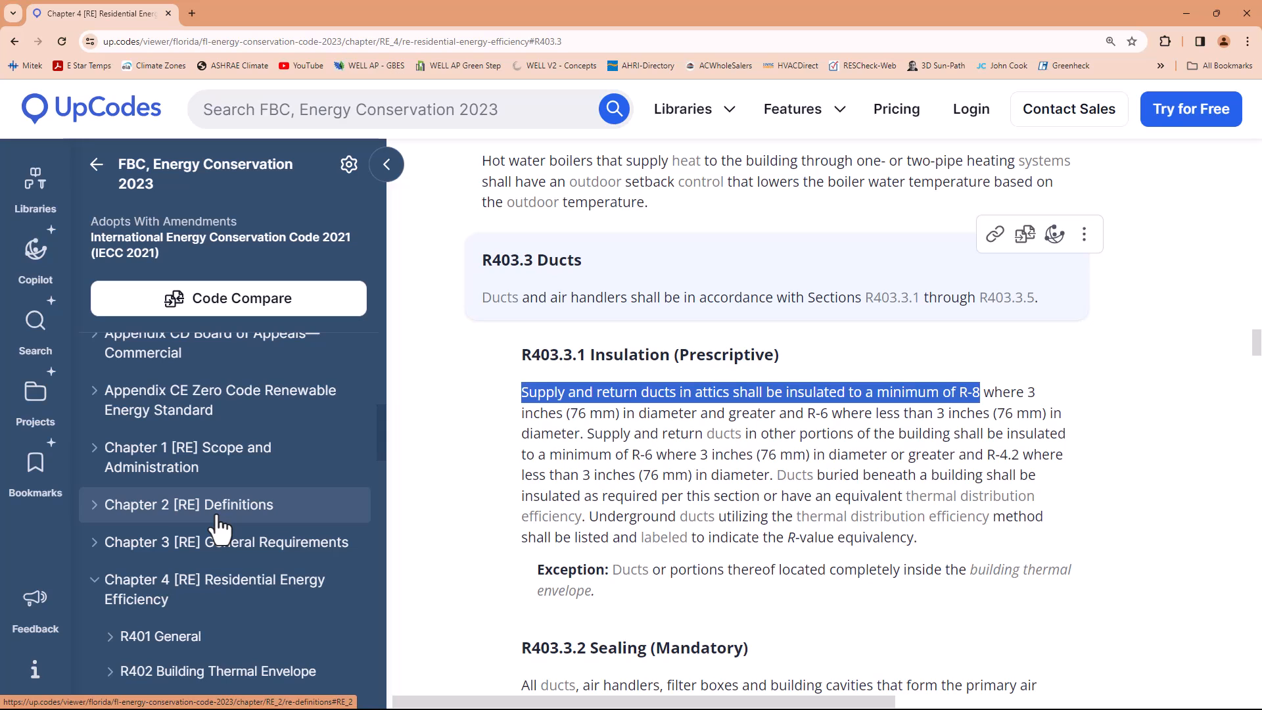
{"action": "scroll", "coordinate": [221, 526], "scroll_direction": "down", "scroll_amount": 1}
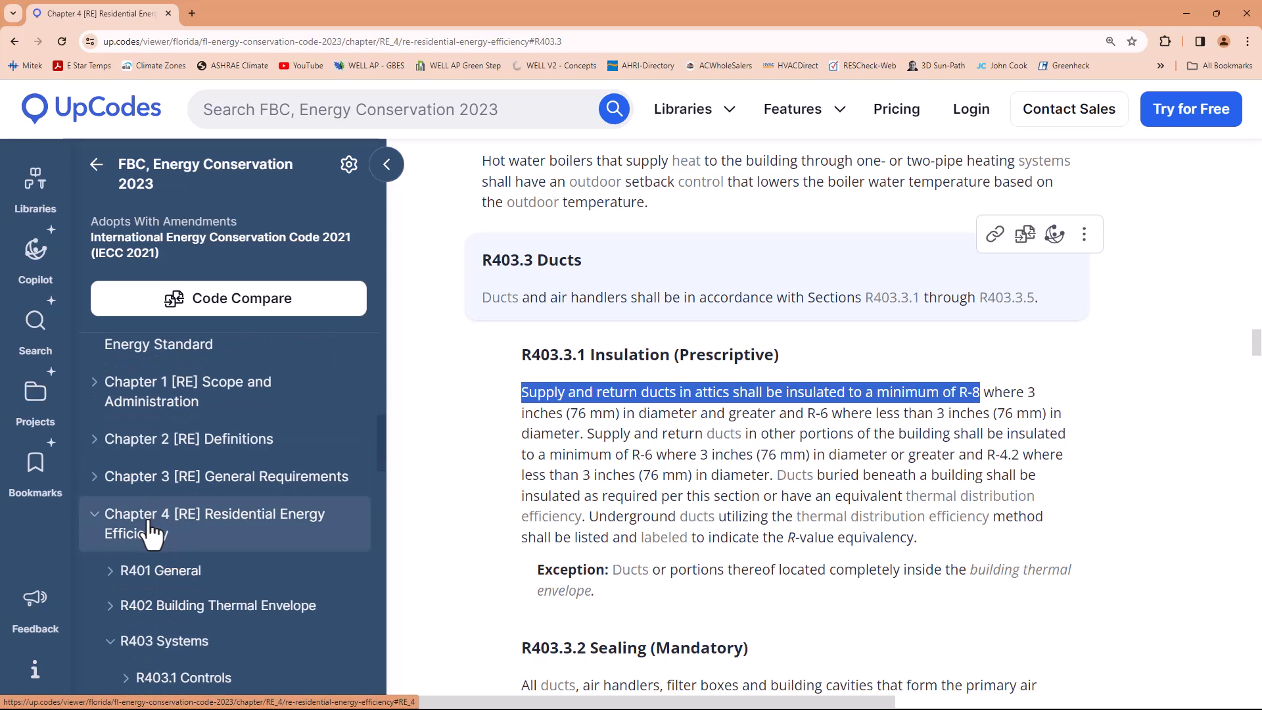
{"action": "scroll", "coordinate": [158, 521], "scroll_direction": "up", "scroll_amount": 8}
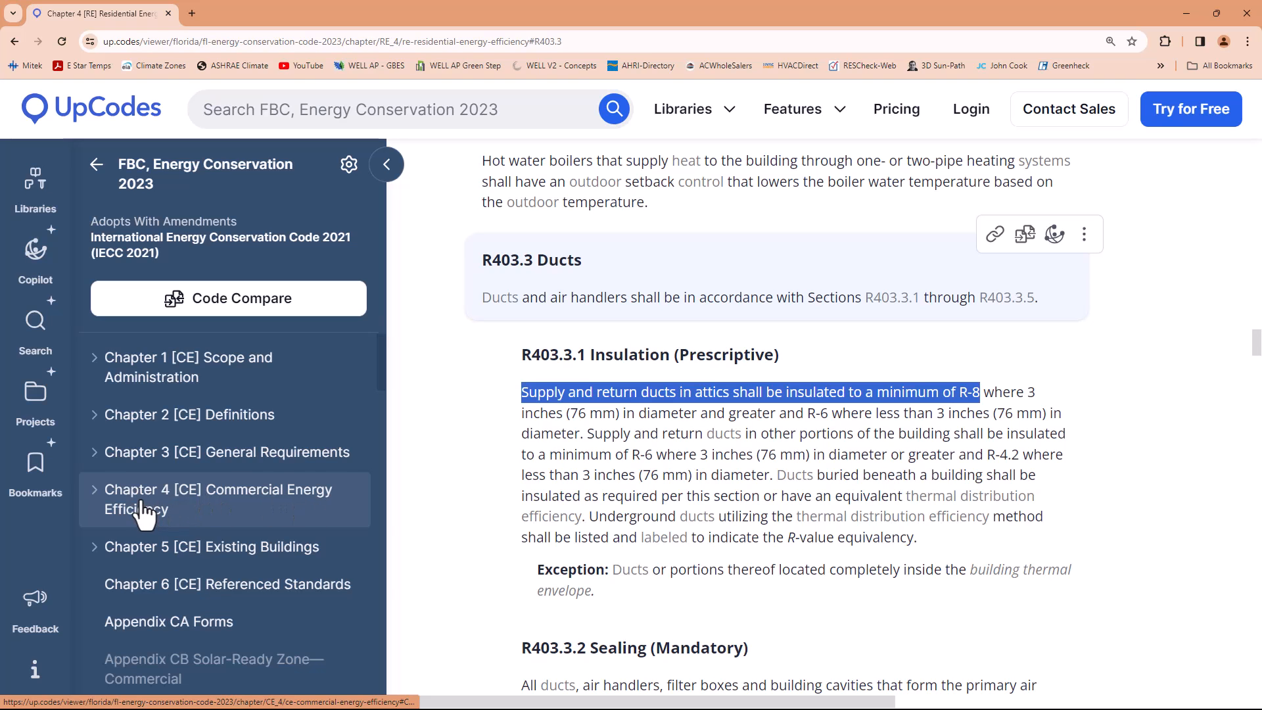
{"action": "left_click", "coordinate": [148, 502]}
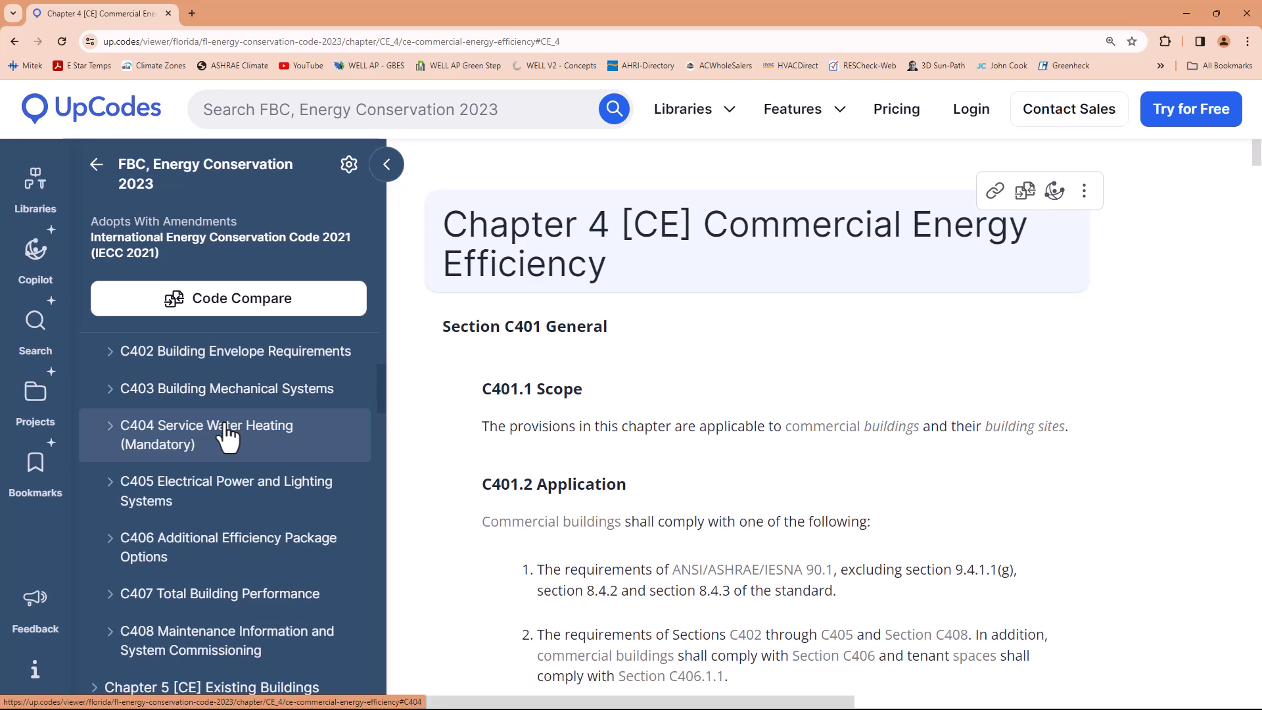
{"action": "left_click", "coordinate": [188, 400]}
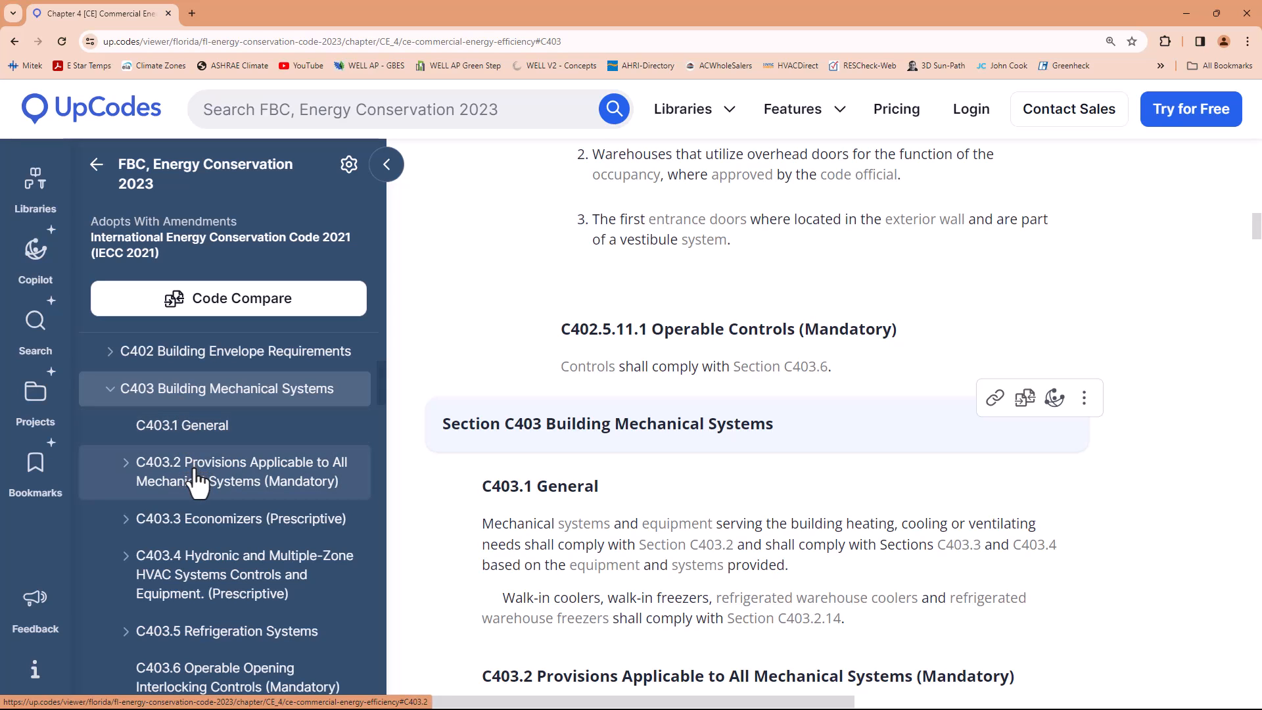
Expand C403.2 Provisions Applicable to All Mechanical Systems and open C403.2.9 Duct and Plenum Insulation, Construction and Sealing
{"action": "left_click", "coordinate": [197, 482]}
{"action": "left_click", "coordinate": [196, 482]}
{"action": "scroll", "coordinate": [203, 426], "scroll_direction": "up", "scroll_amount": 2}
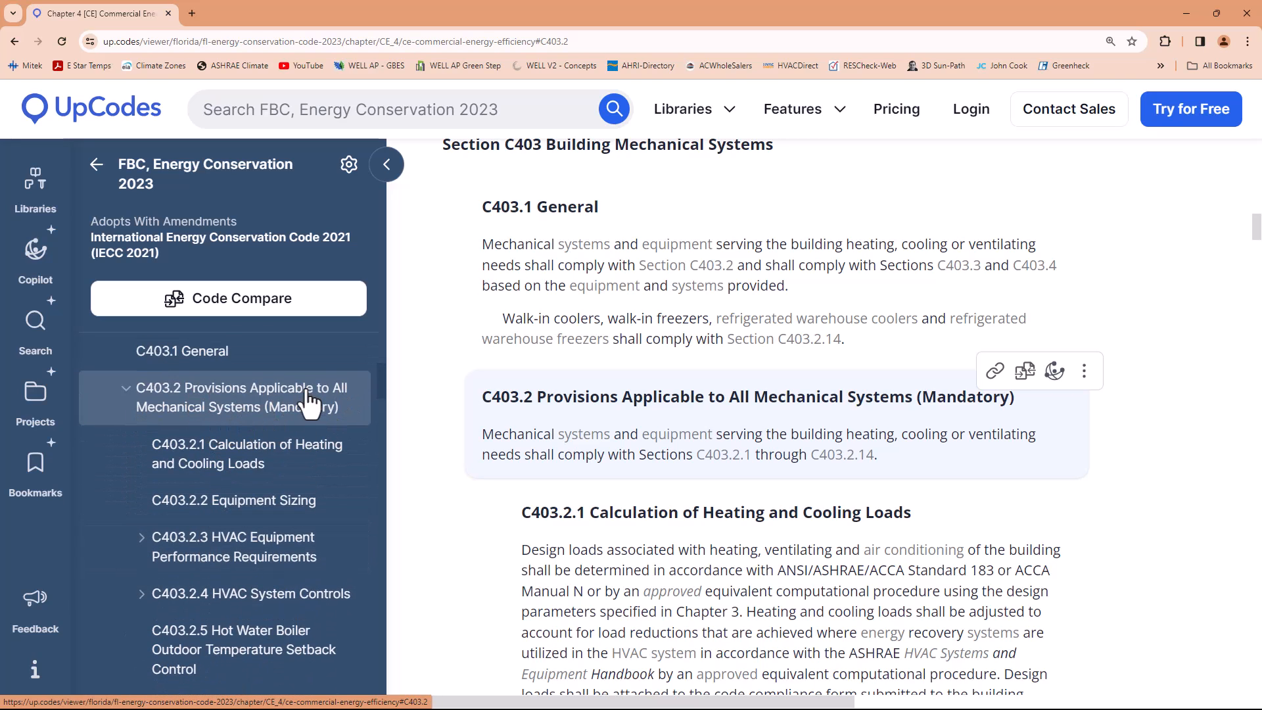
{"action": "scroll", "coordinate": [276, 470], "scroll_direction": "down", "scroll_amount": 3}
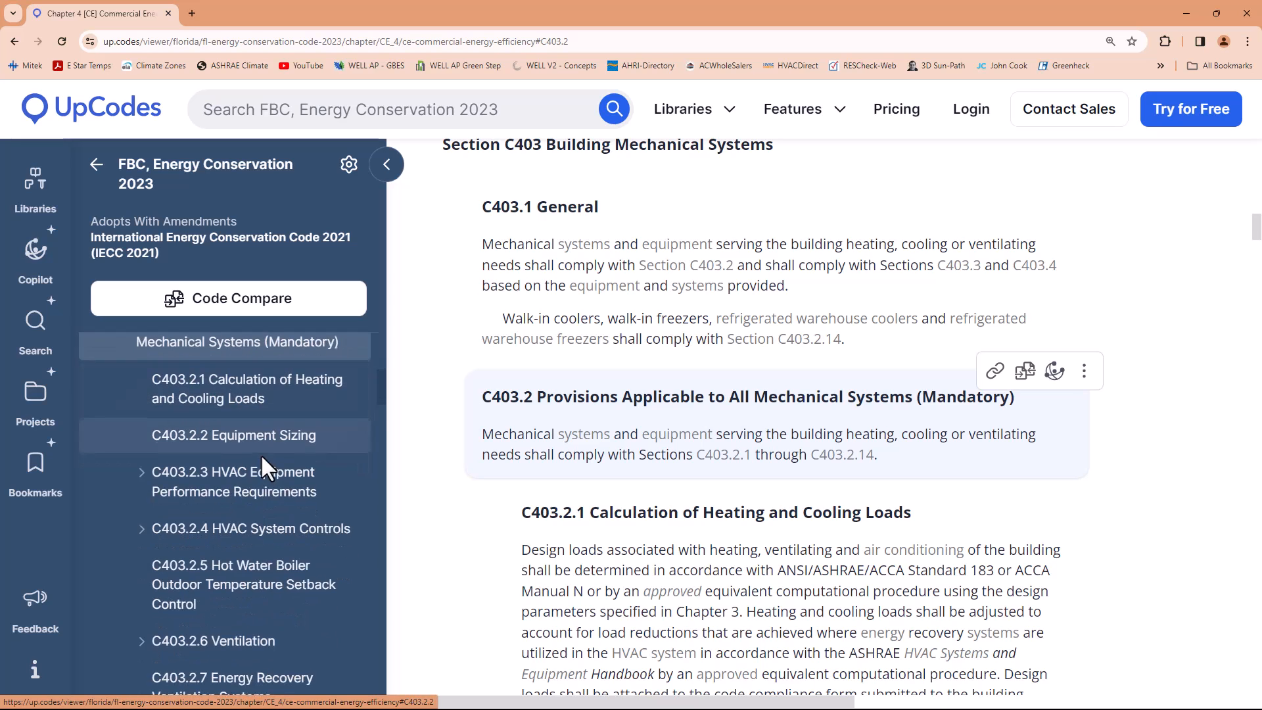
{"action": "scroll", "coordinate": [223, 539], "scroll_direction": "down", "scroll_amount": 2}
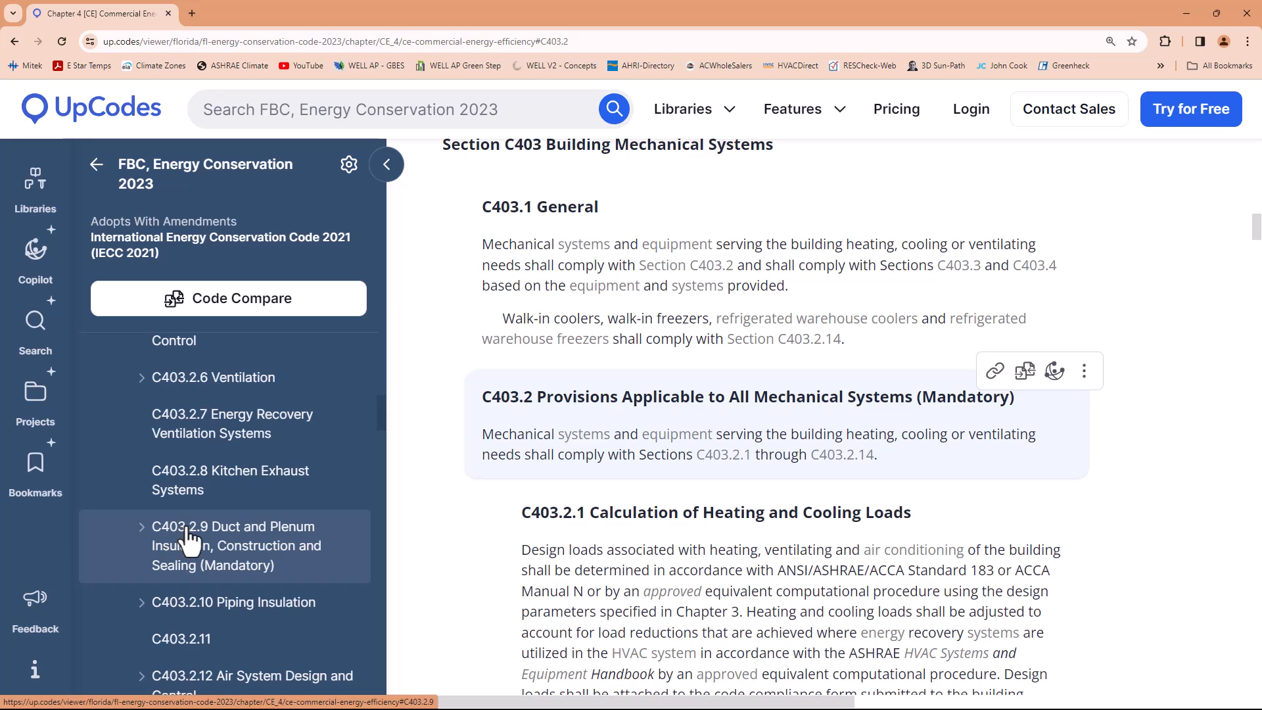
{"action": "left_click", "coordinate": [220, 542]}
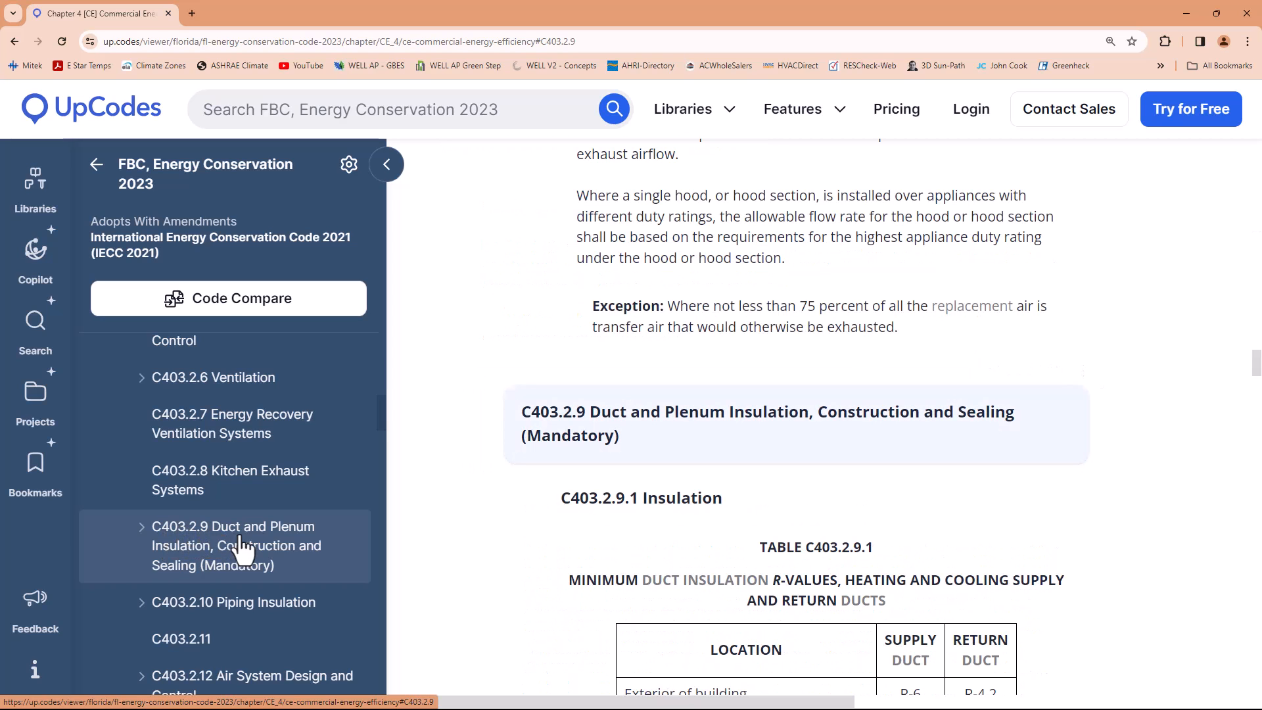
Examine Table C403.2.9.1 for the minimum supply and return duct insulation R-values by location
{"action": "scroll", "coordinate": [239, 563], "scroll_direction": "up", "scroll_amount": 3}
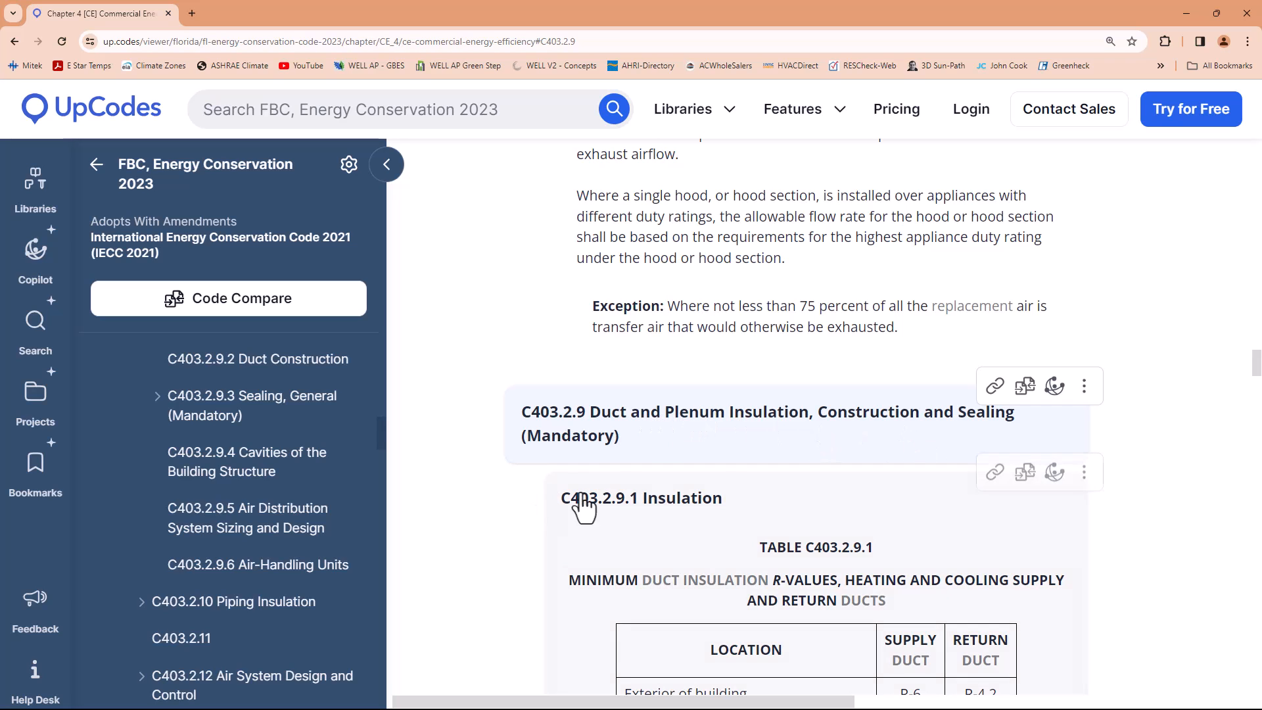
{"action": "scroll", "coordinate": [538, 517], "scroll_direction": "down", "scroll_amount": 4}
{"action": "scroll", "coordinate": [707, 417], "scroll_direction": "down", "scroll_amount": 1}
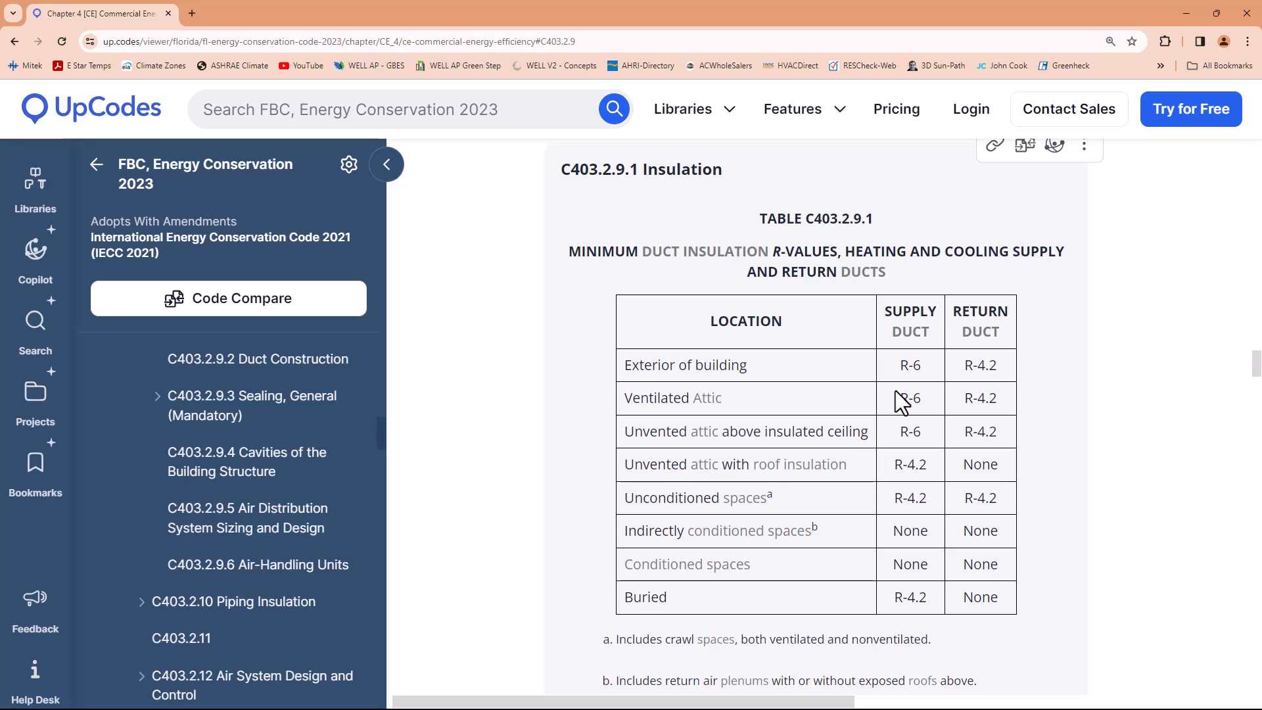
Return to the Florida Building Codes library and search the site for "new york state"
{"action": "left_click", "coordinate": [97, 172]}
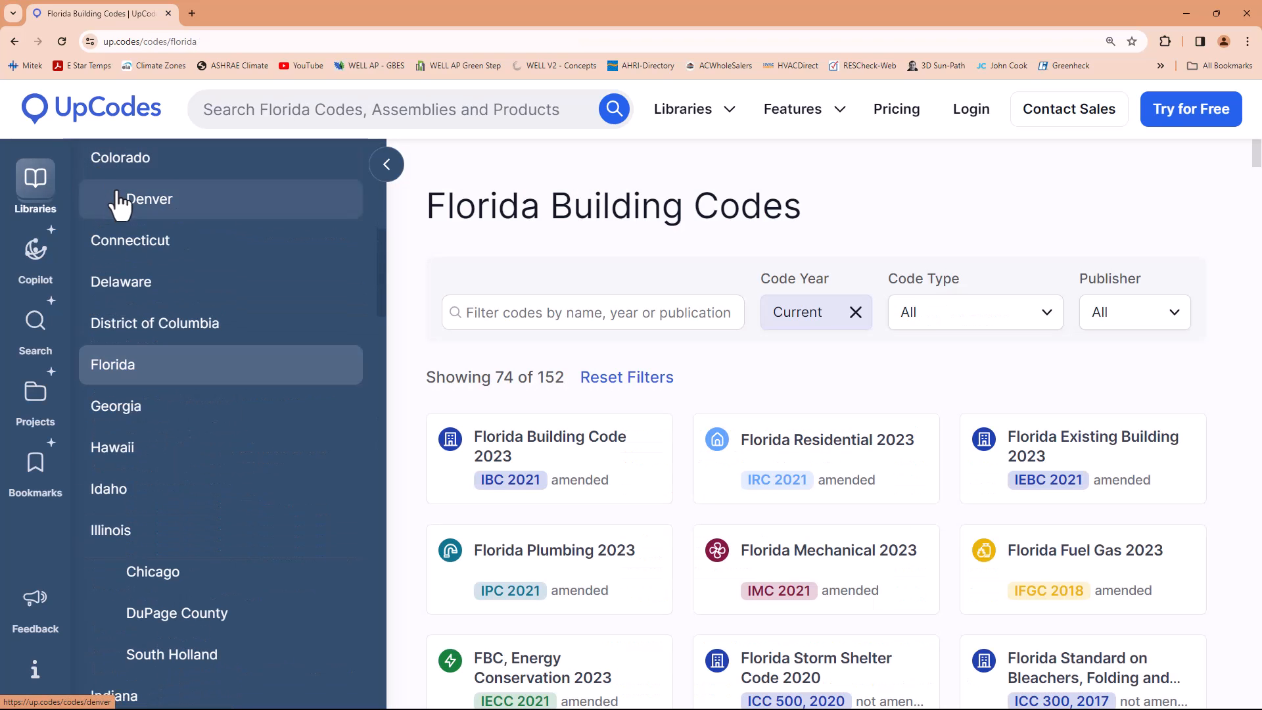
{"action": "mouse_move", "coordinate": [36, 190]}
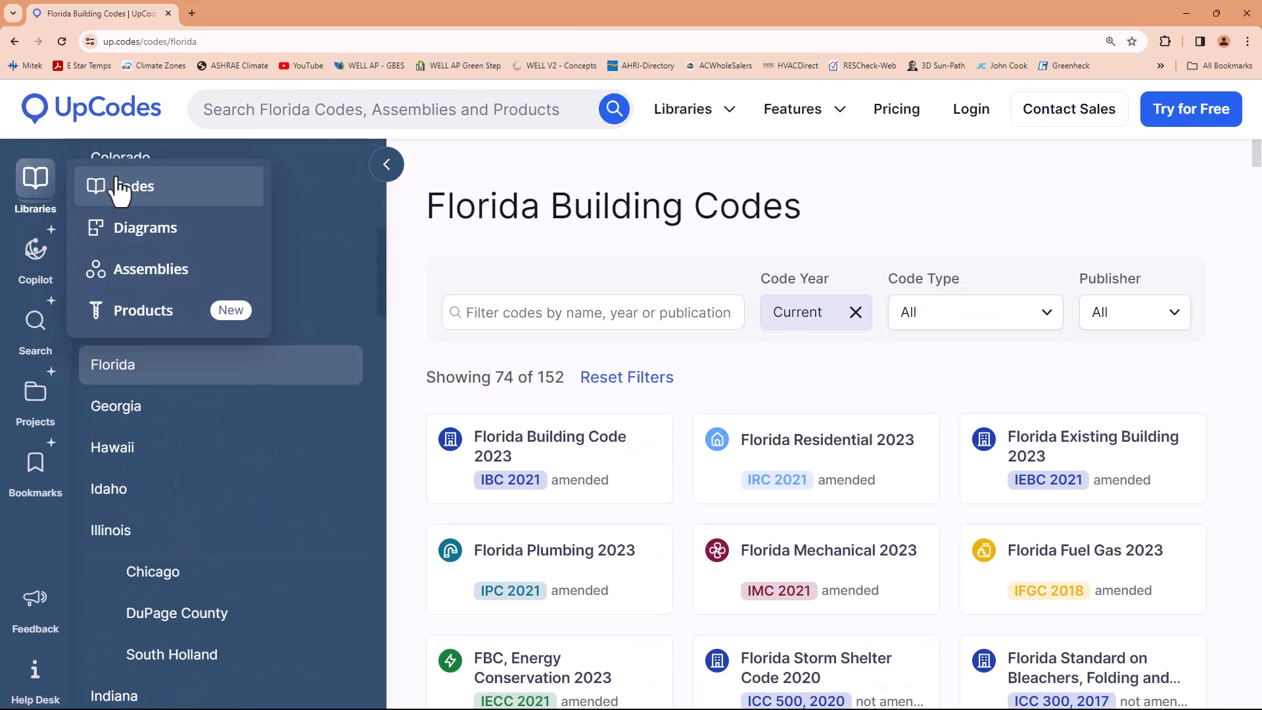
{"action": "left_click", "coordinate": [121, 191]}
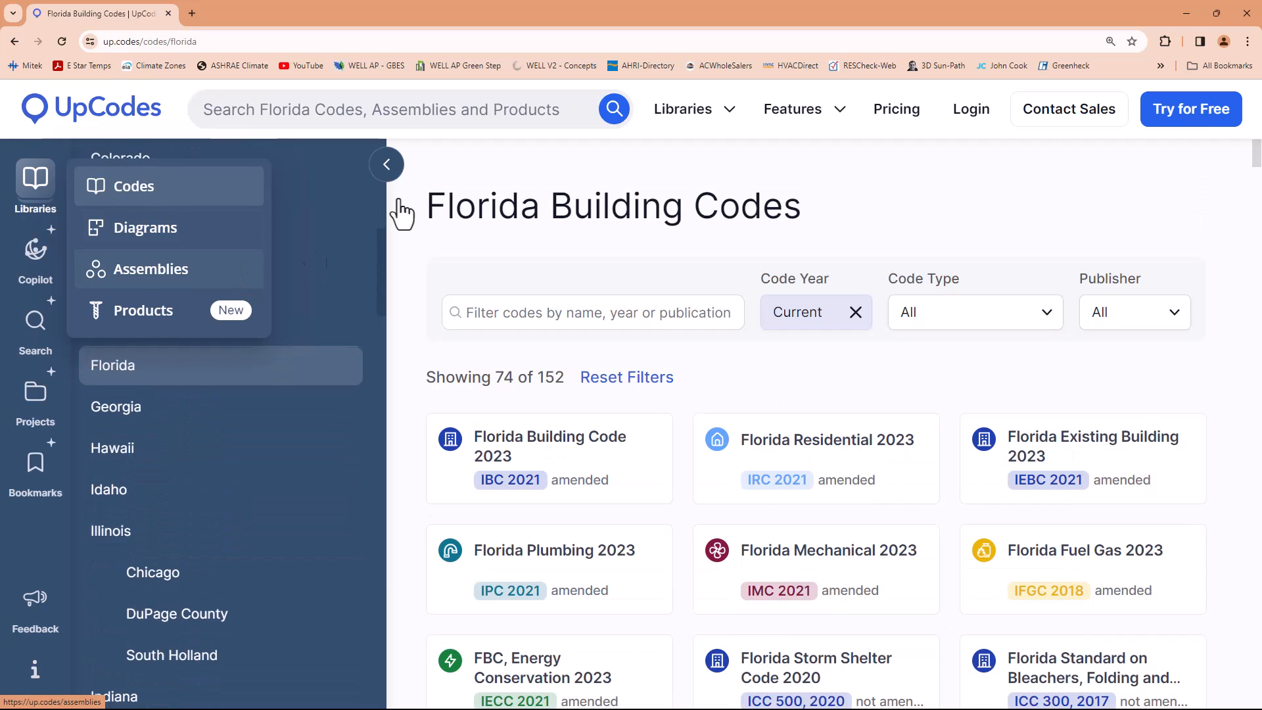
{"action": "left_click", "coordinate": [369, 112]}
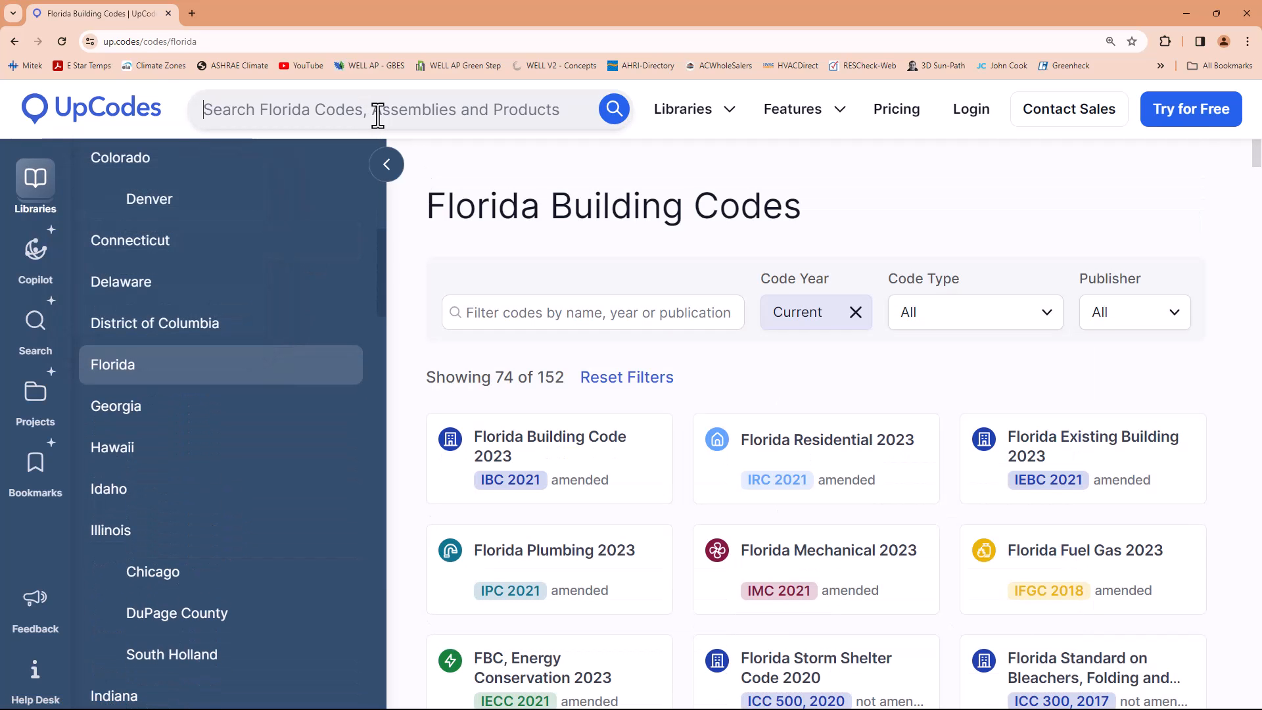
{"action": "type", "text": "new yor"}
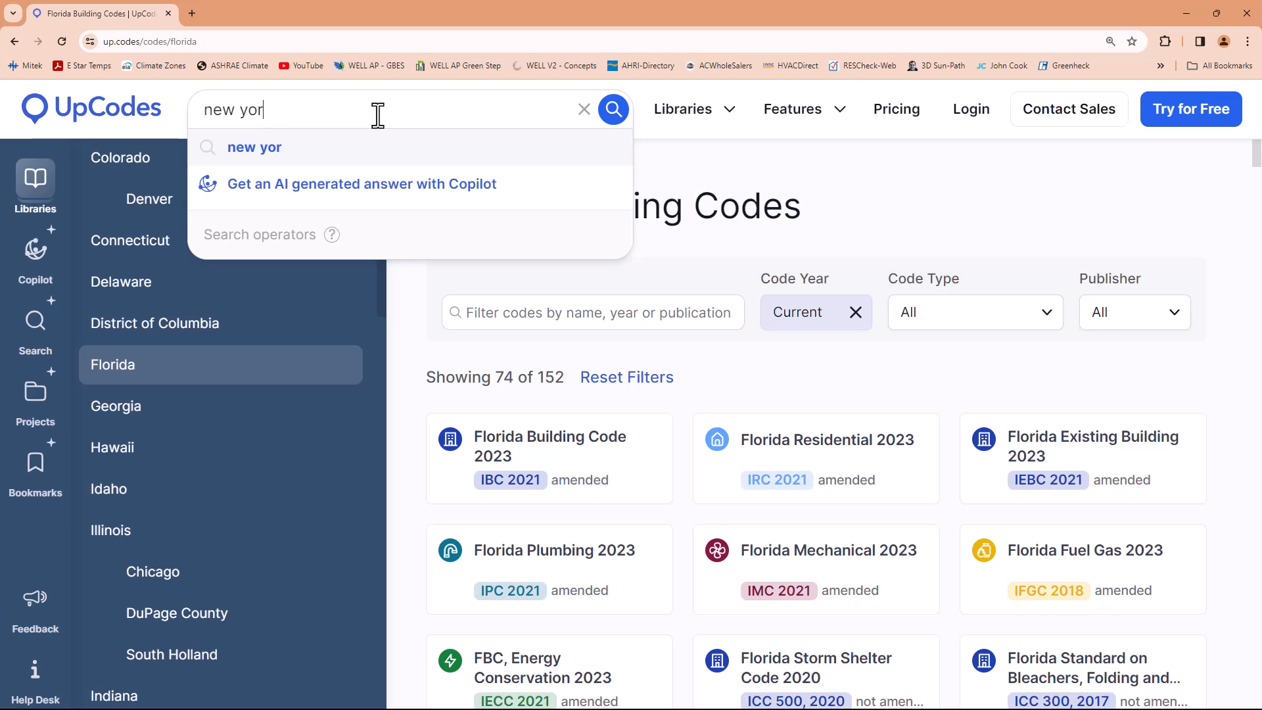
{"action": "type", "text": "l"}
{"action": "key", "text": "BackSpace"}
{"action": "type", "text": "k s"}
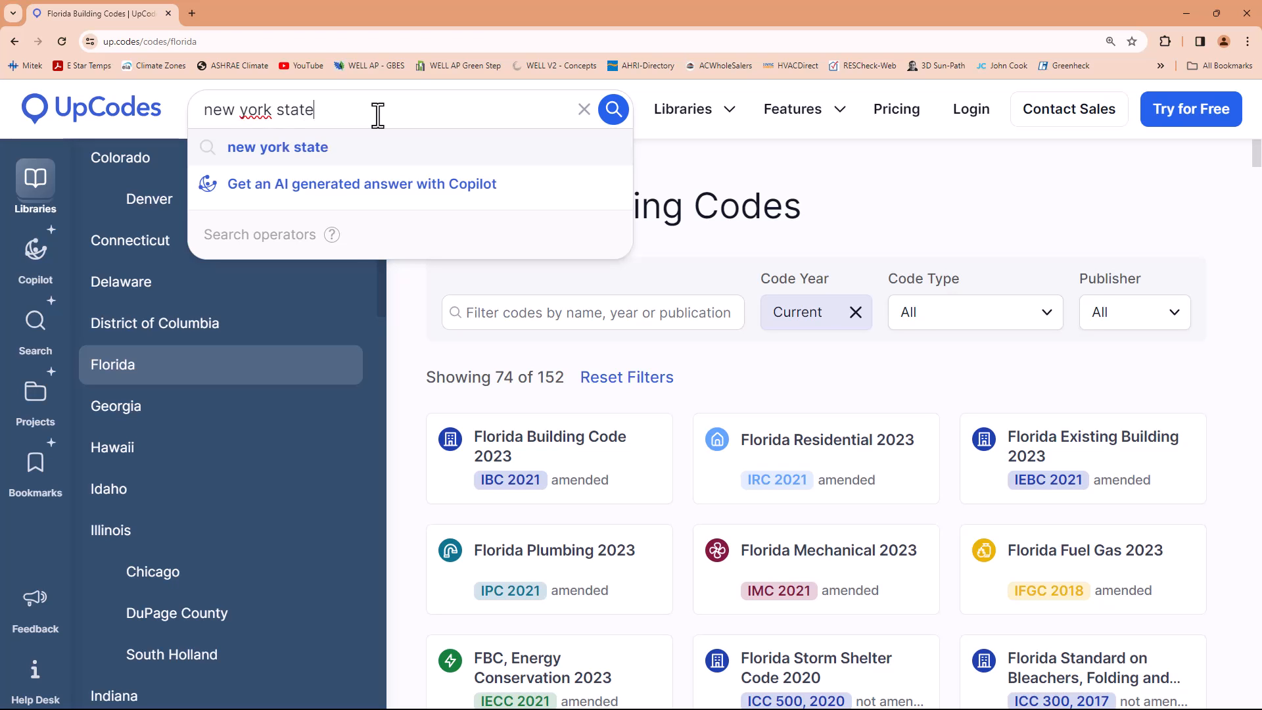
{"action": "type", "text": "tate"}
{"action": "key", "text": "Return"}
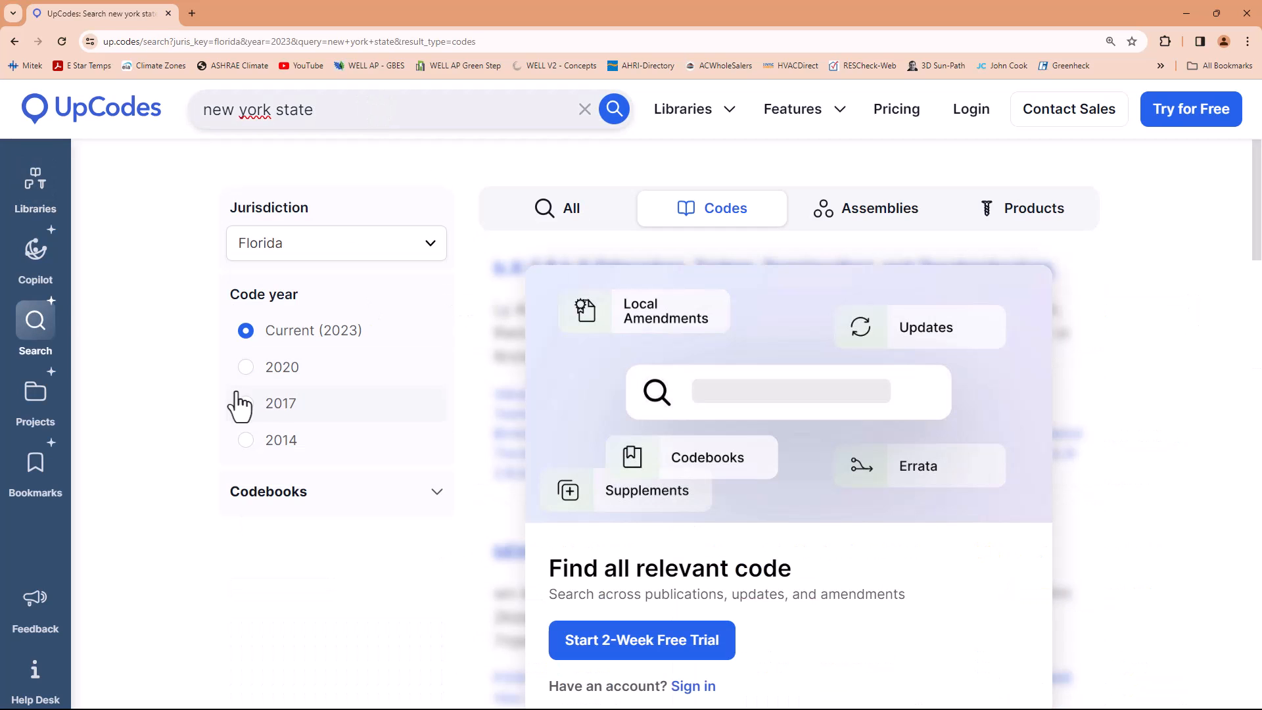
Search Google in a new browser tab for "new york states upcodes"
{"action": "left_click", "coordinate": [192, 13]}
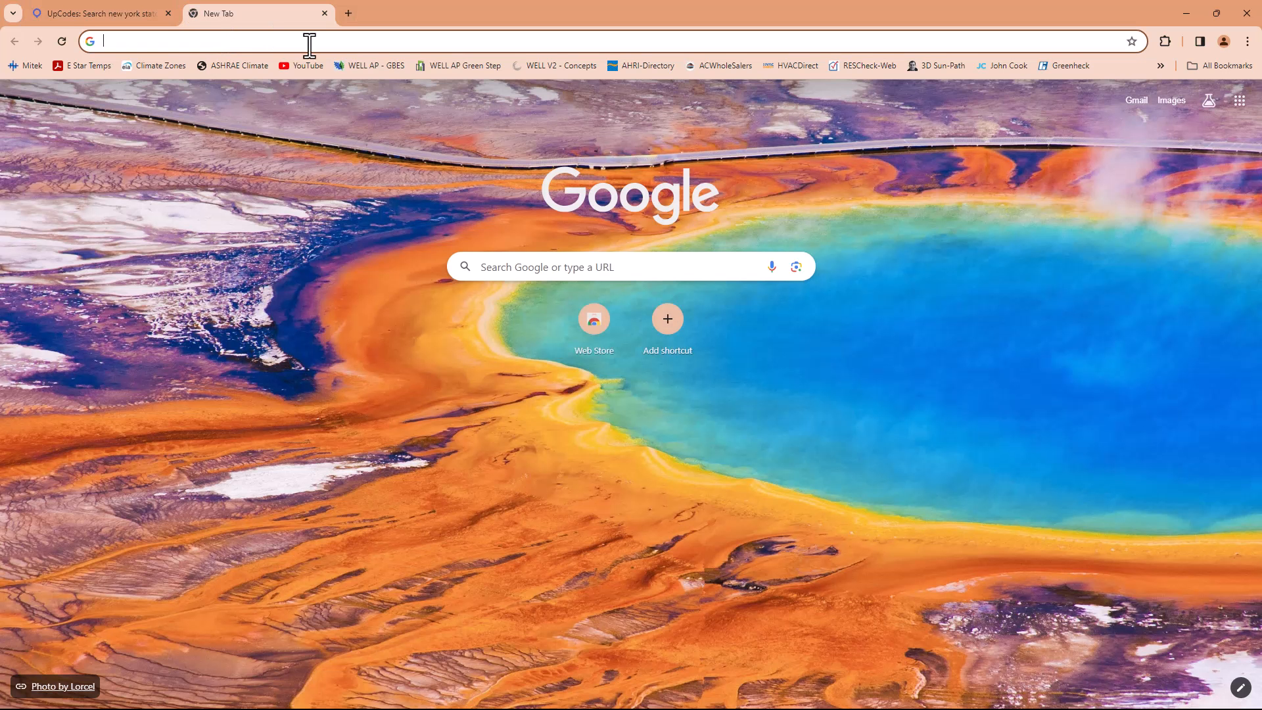
{"action": "type", "text": "new york states "}
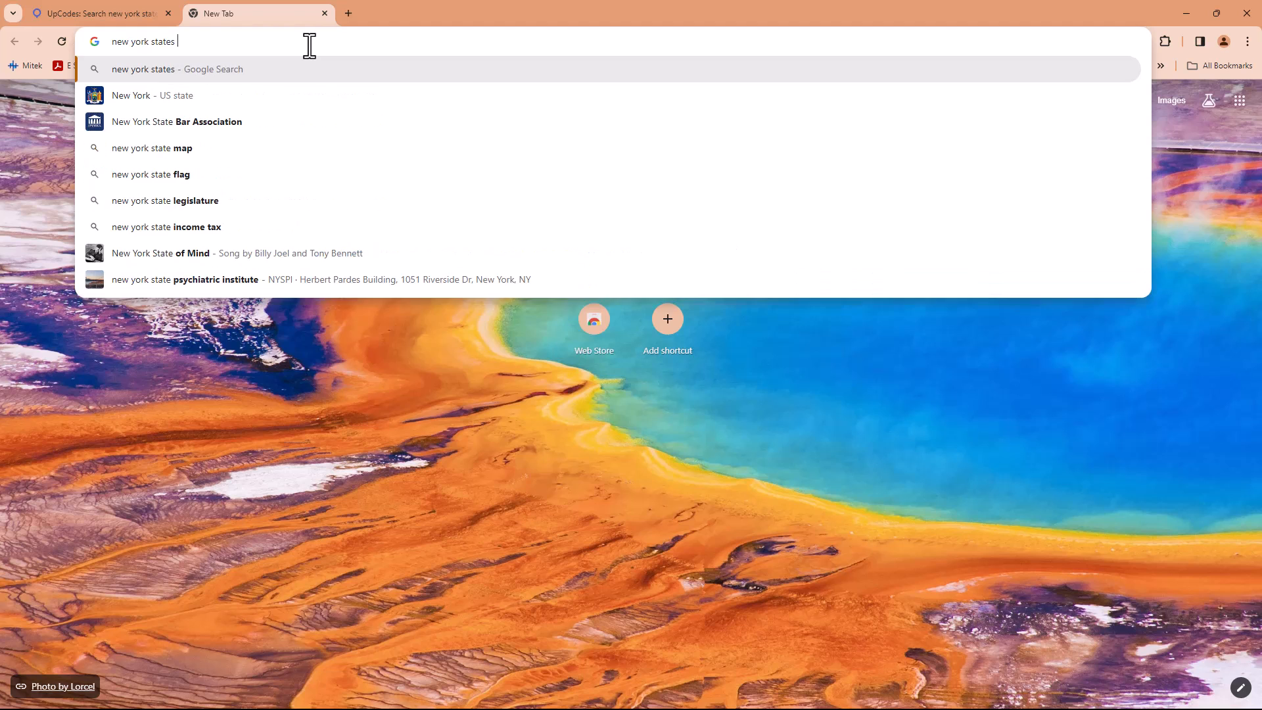
{"action": "type", "text": "upcodes"}
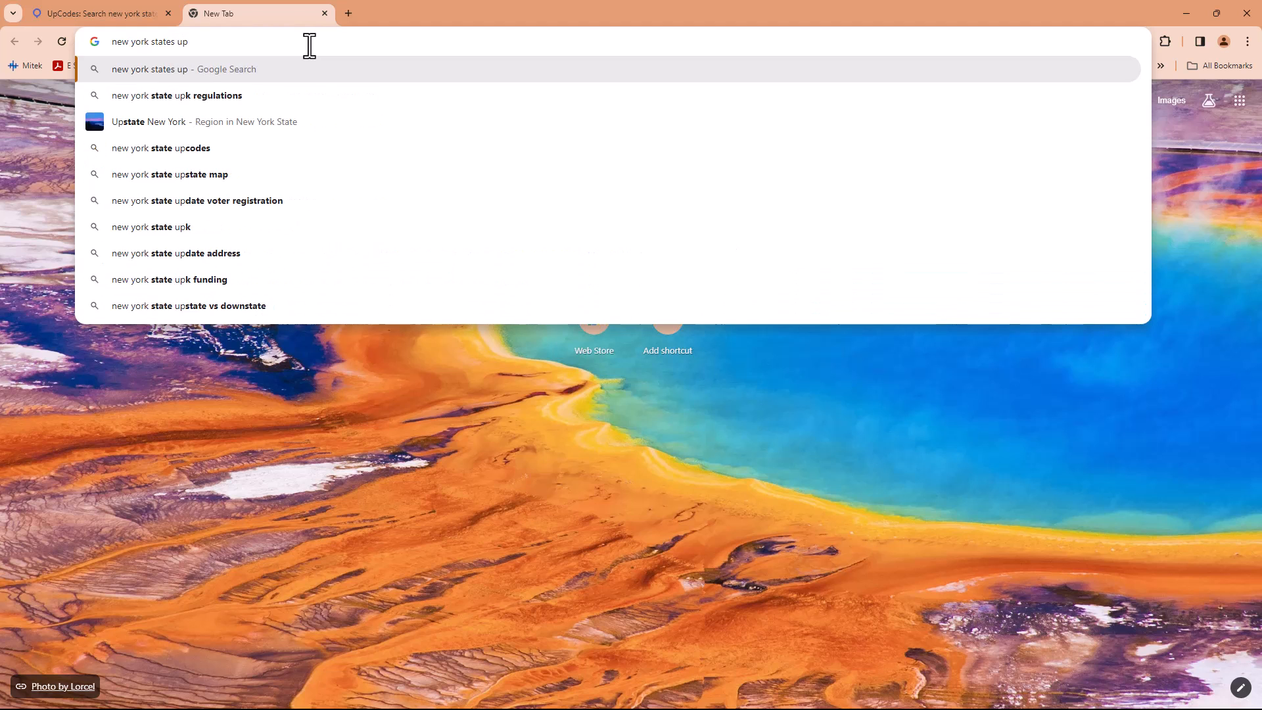
{"action": "key", "text": "Return"}
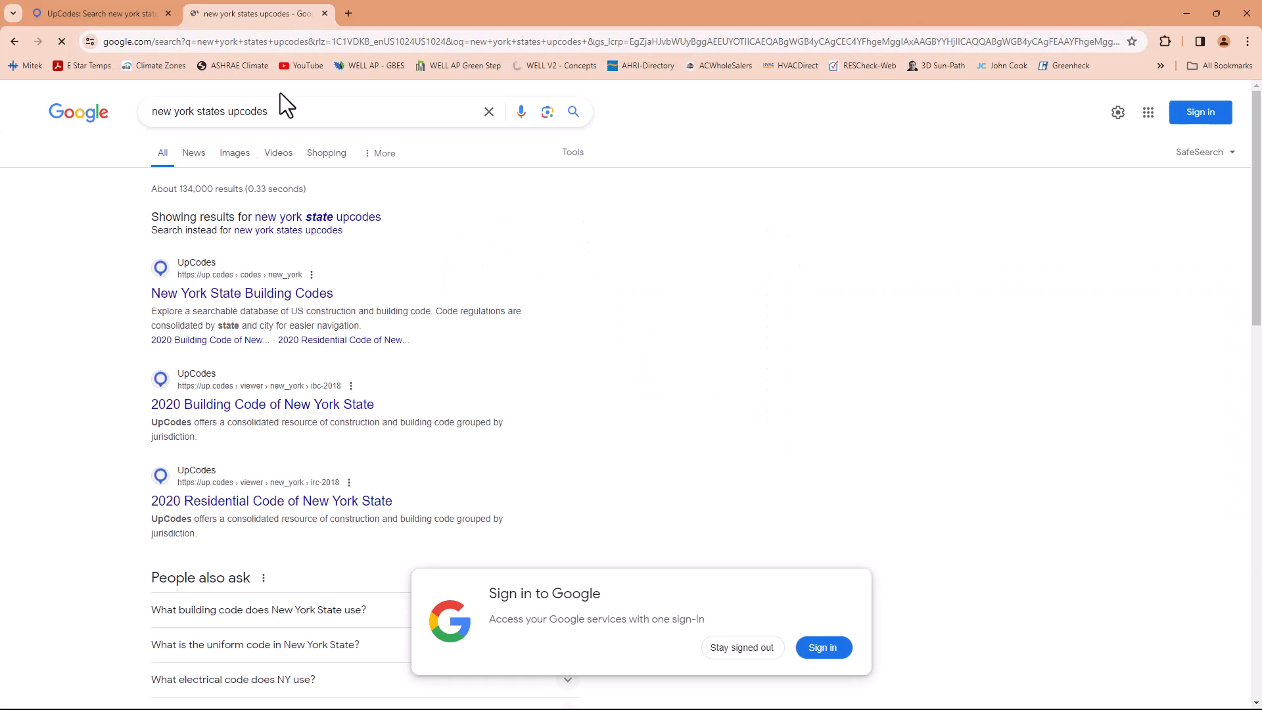
Open the New York State Building Codes page from the results, and search Google in a new tab for "climate zones usa"
{"action": "left_click", "coordinate": [208, 297]}
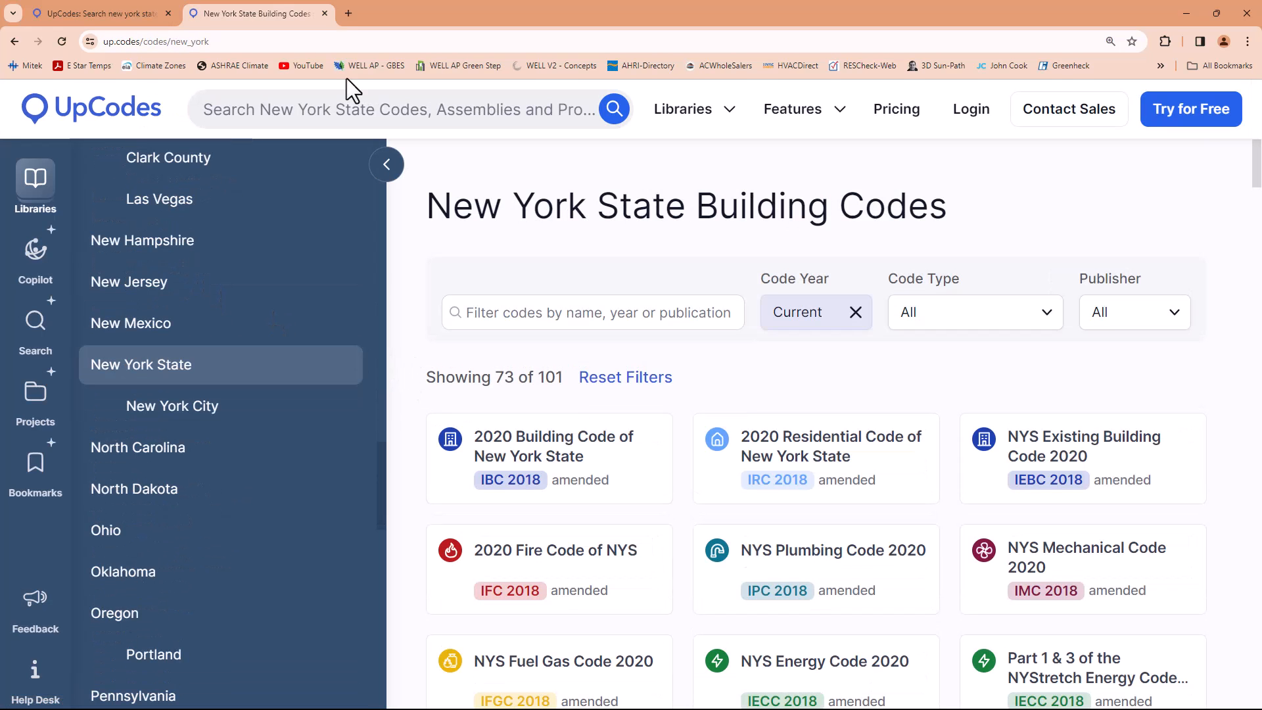
{"action": "left_click", "coordinate": [349, 12]}
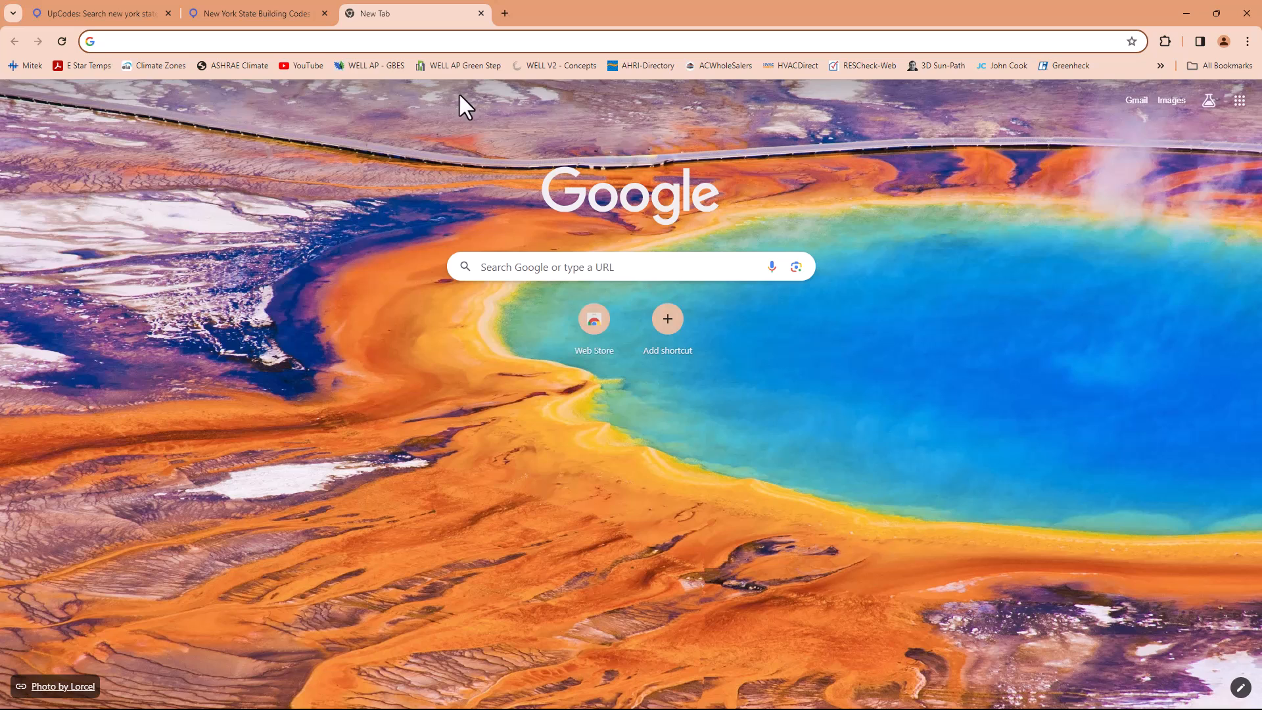
{"action": "type", "text": "climate "}
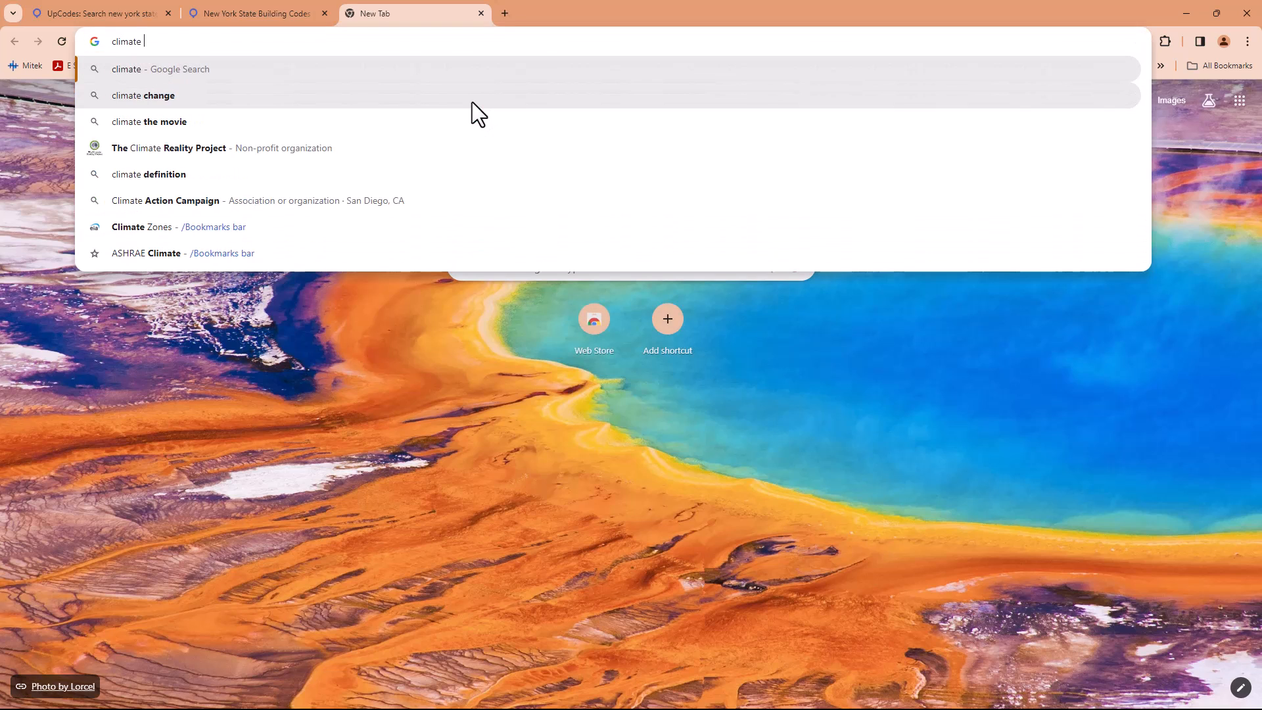
{"action": "type", "text": "zones "}
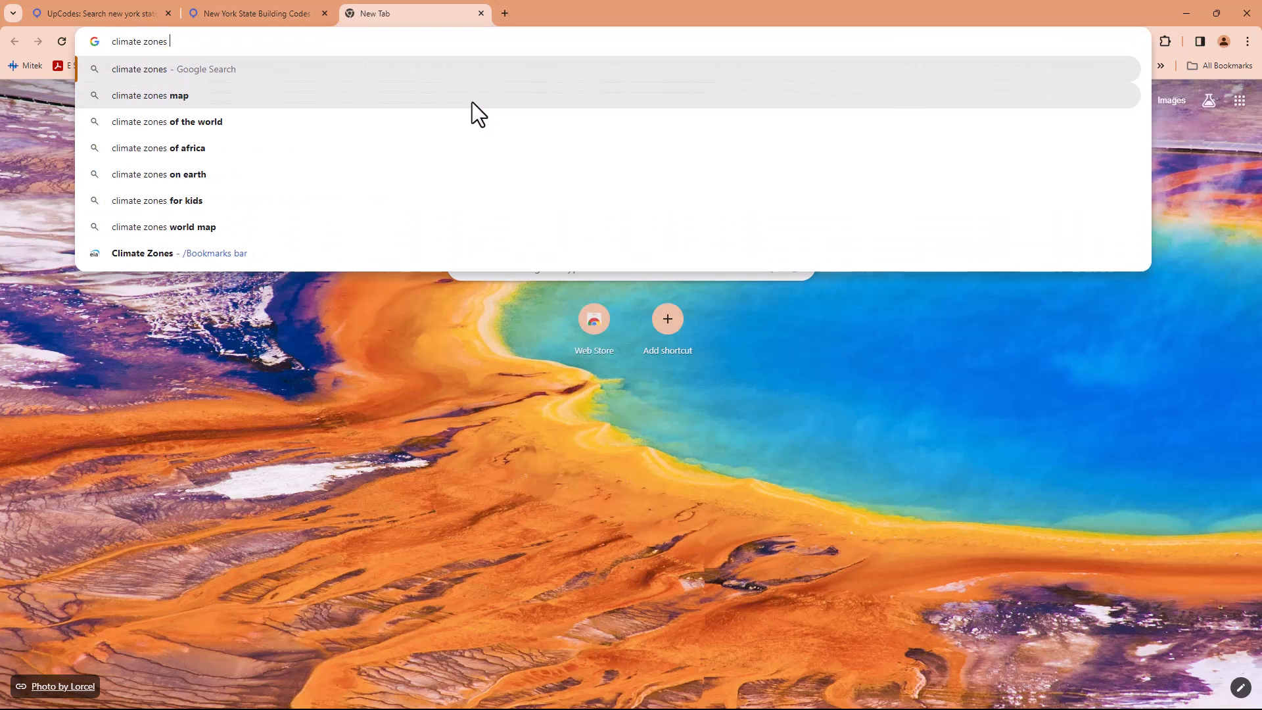
{"action": "type", "text": "usa"}
{"action": "key", "text": "Return"}
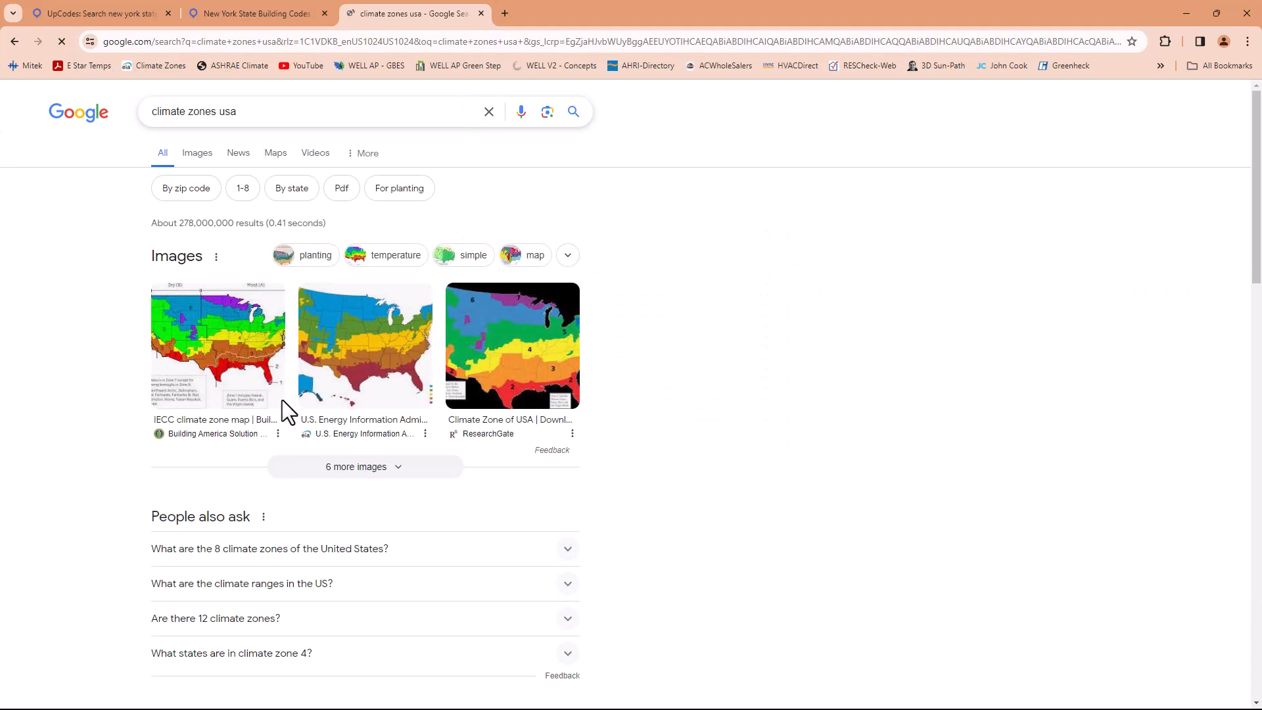
Open the Building America Solution Center's IECC climate zone map and enlarge it for viewing
{"action": "left_click", "coordinate": [214, 368]}
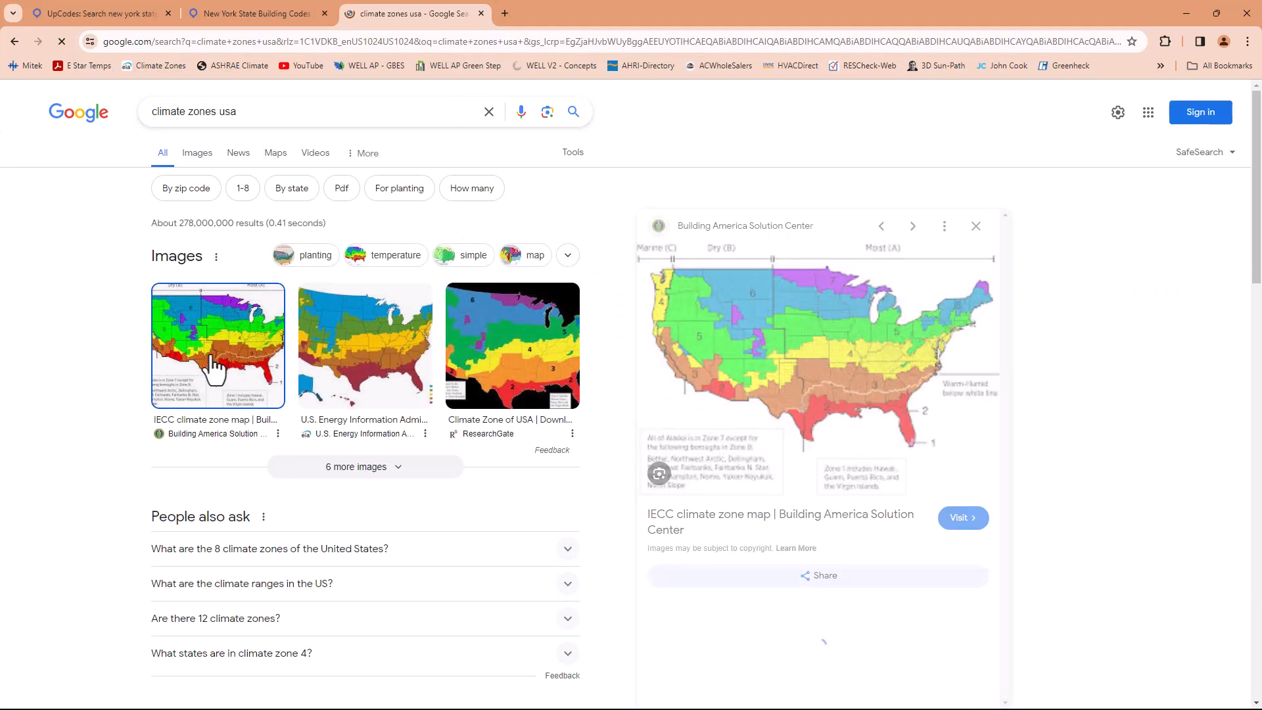
{"action": "left_click", "coordinate": [769, 334]}
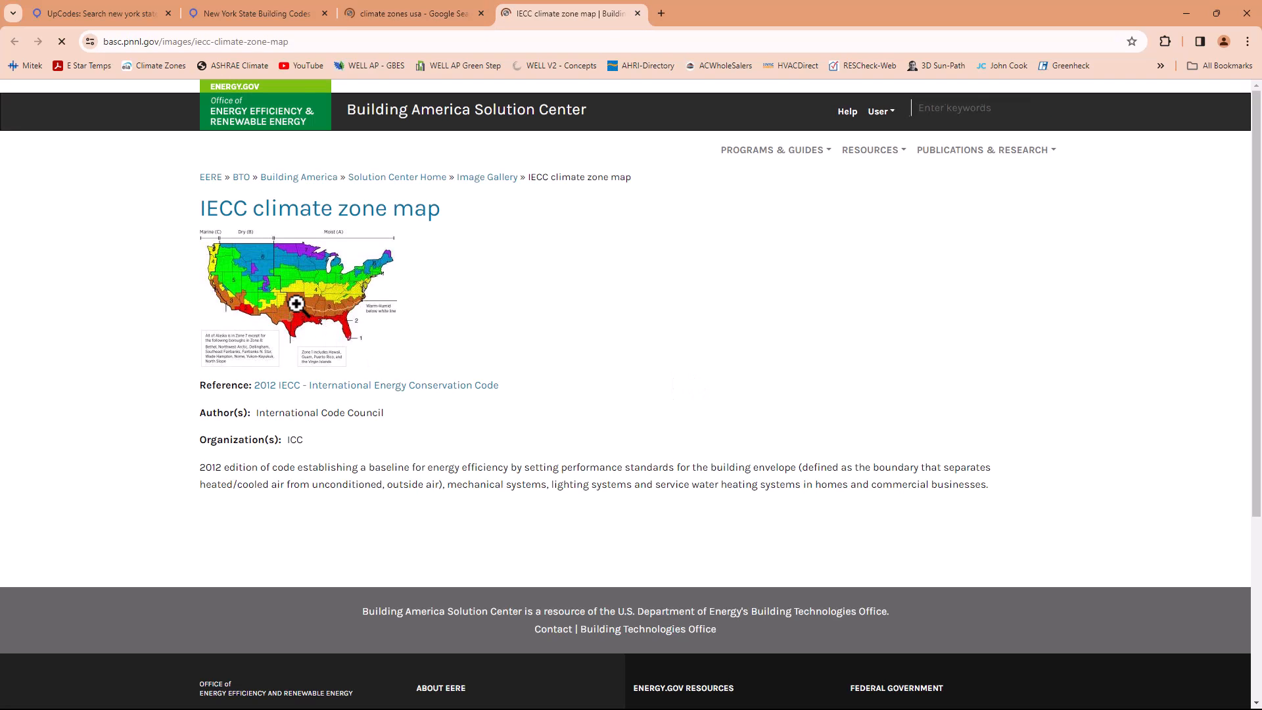
{"action": "left_click", "coordinate": [296, 299]}
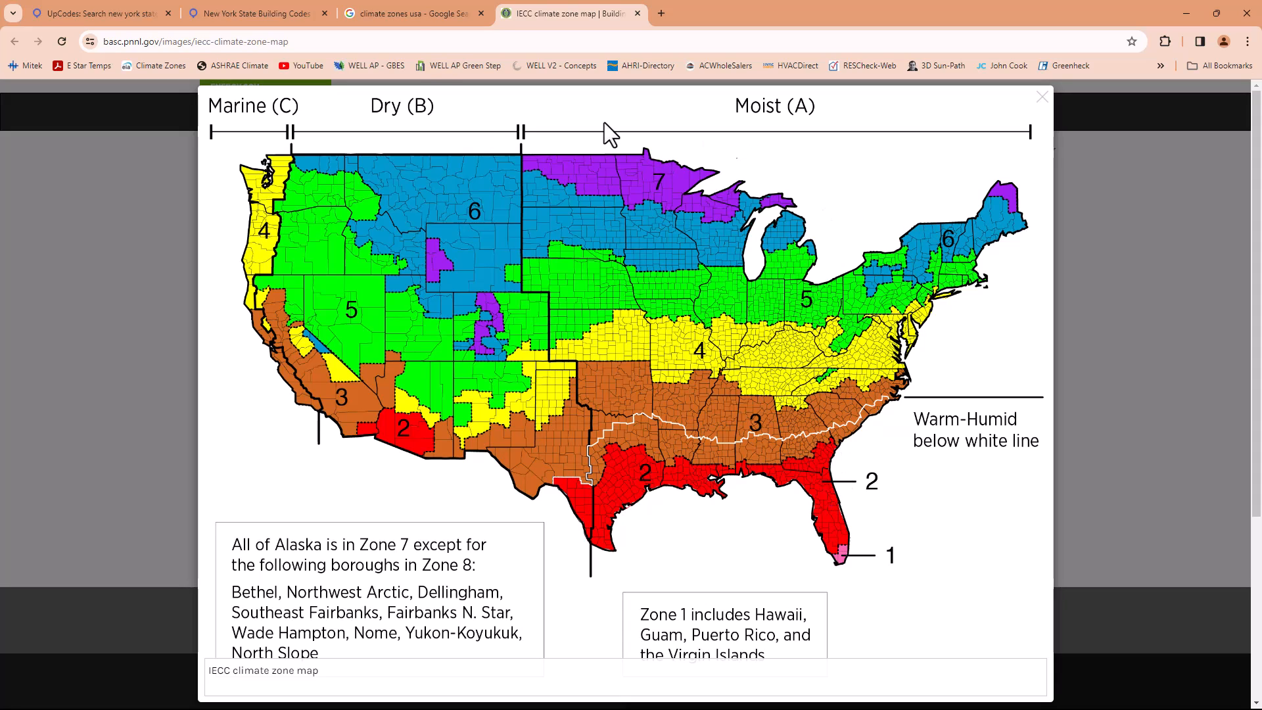
Return to the New York State Building Codes page and open the NYS Energy Code 2020
{"action": "left_click", "coordinate": [266, 14]}
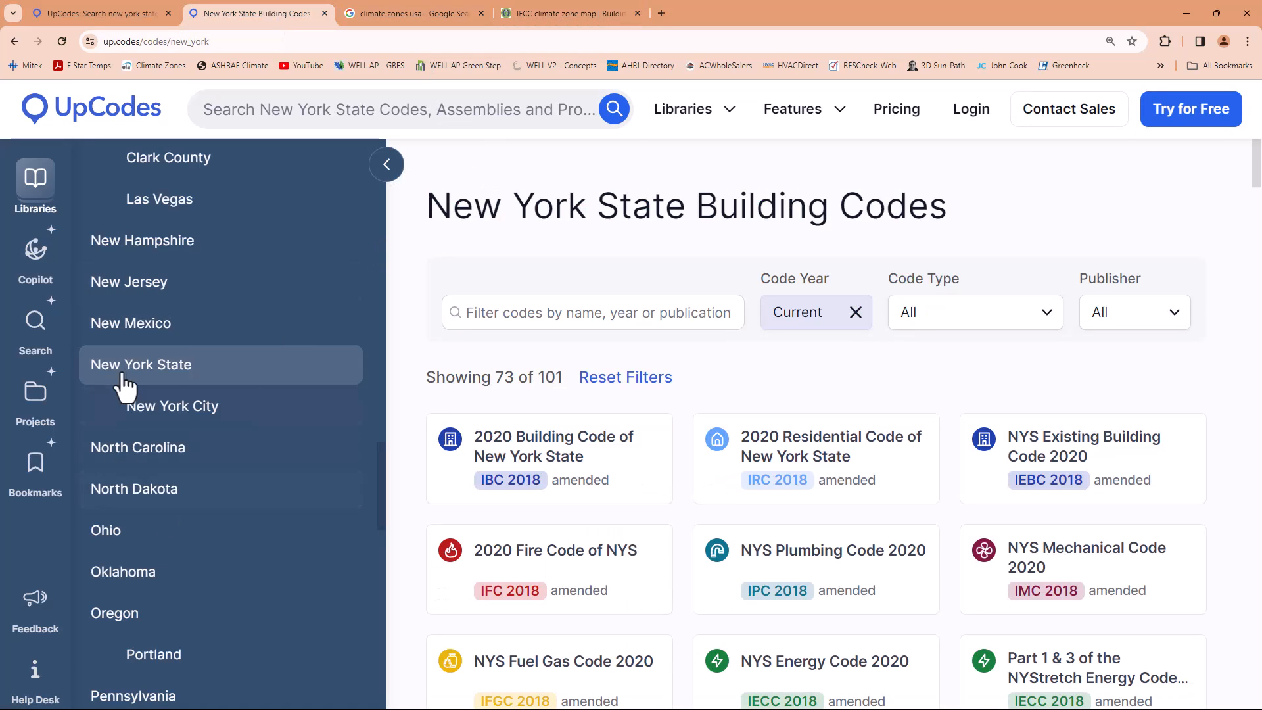
{"action": "scroll", "coordinate": [747, 487], "scroll_direction": "down", "scroll_amount": 2}
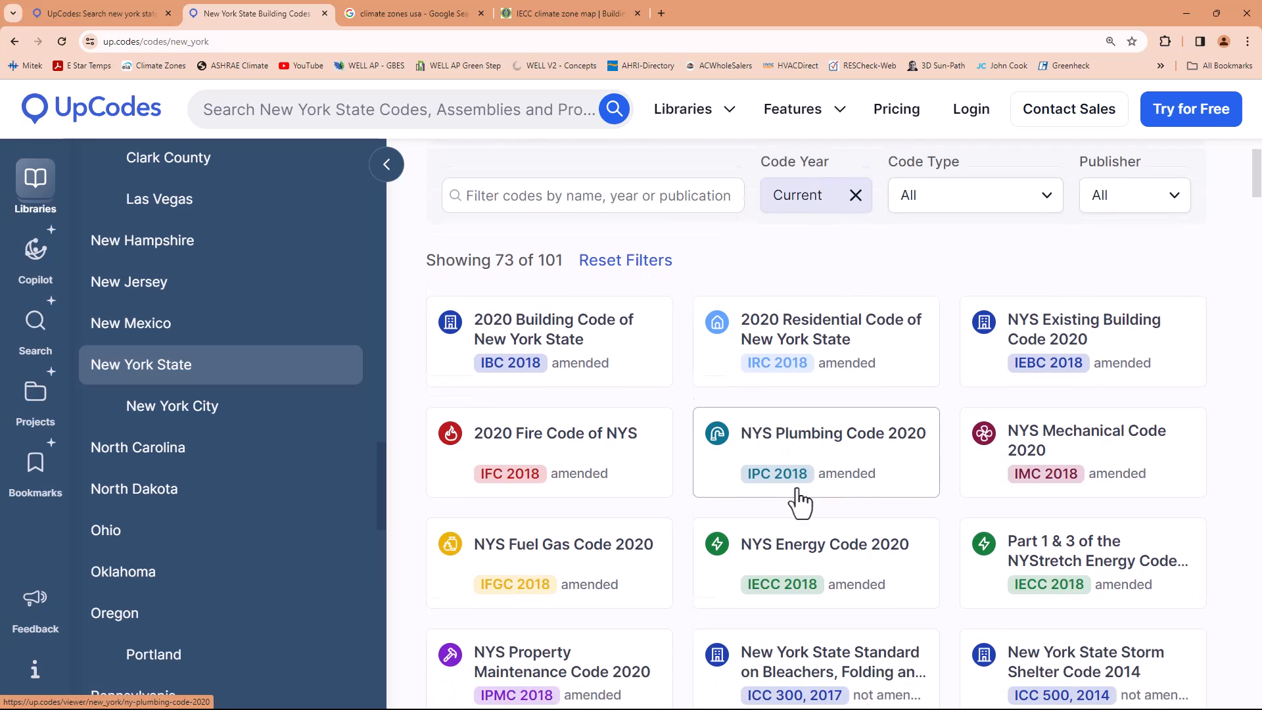
{"action": "left_click", "coordinate": [803, 542]}
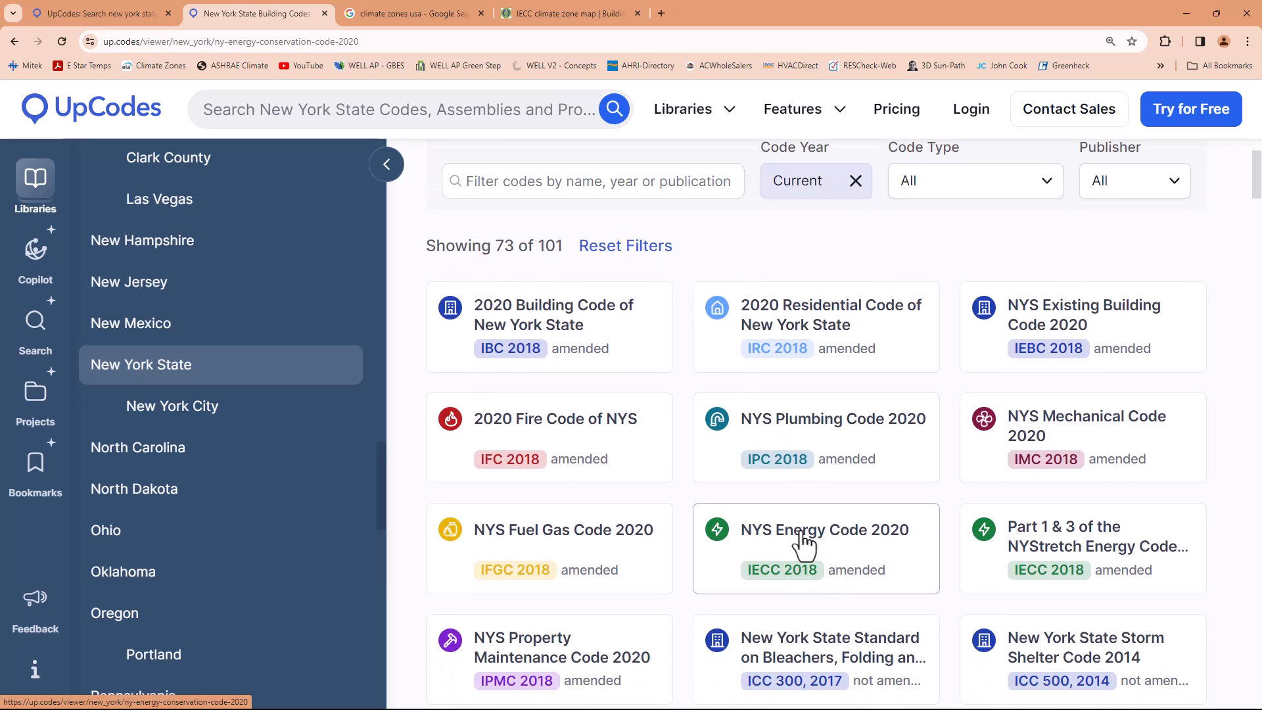
Expand Chapter 4 [RE] Residential Energy Efficiency and R403 Systems, and open section R403.3 Ducts
{"action": "scroll", "coordinate": [211, 529], "scroll_direction": "down", "scroll_amount": 1}
{"action": "scroll", "coordinate": [212, 529], "scroll_direction": "down", "scroll_amount": 5}
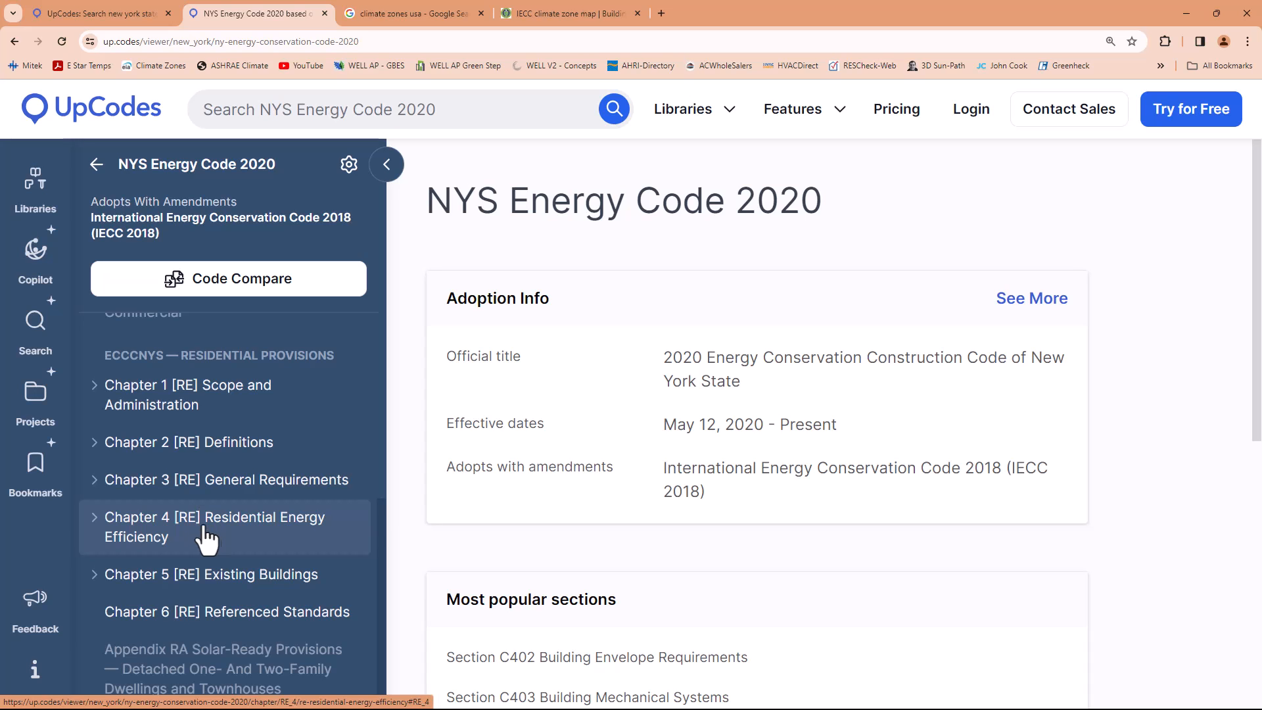
{"action": "left_click", "coordinate": [144, 535]}
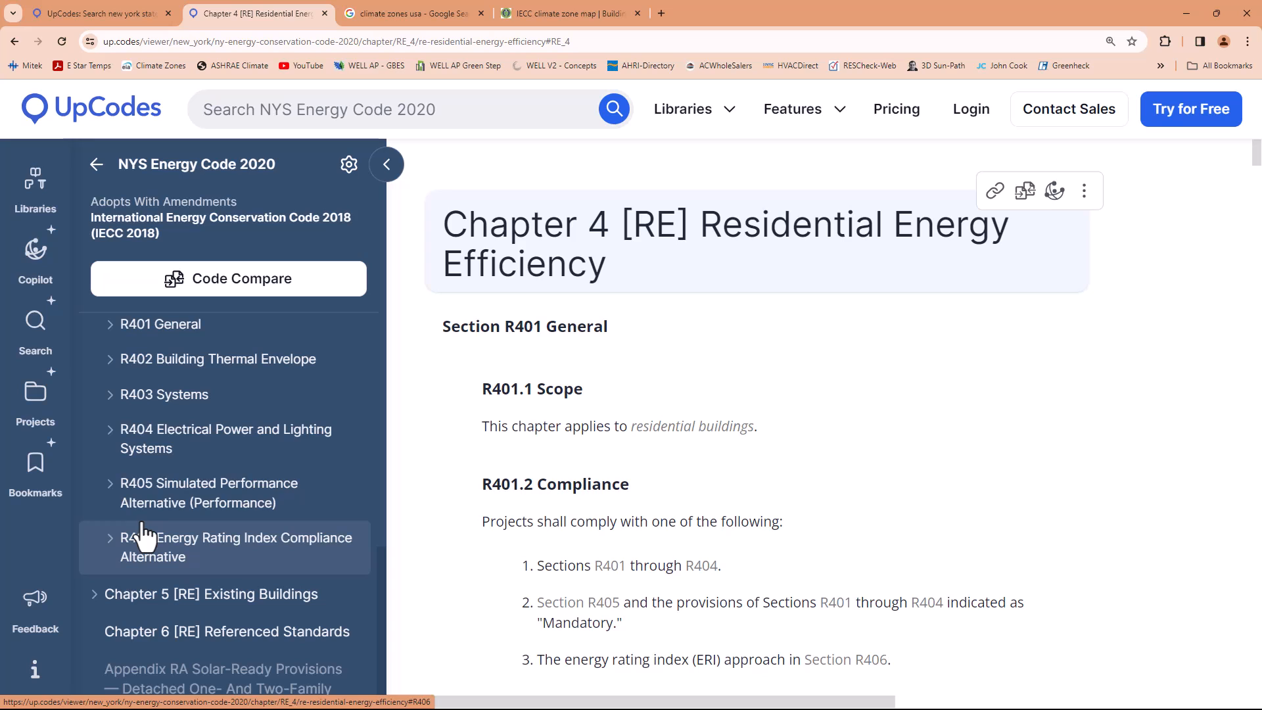
{"action": "left_click", "coordinate": [148, 407]}
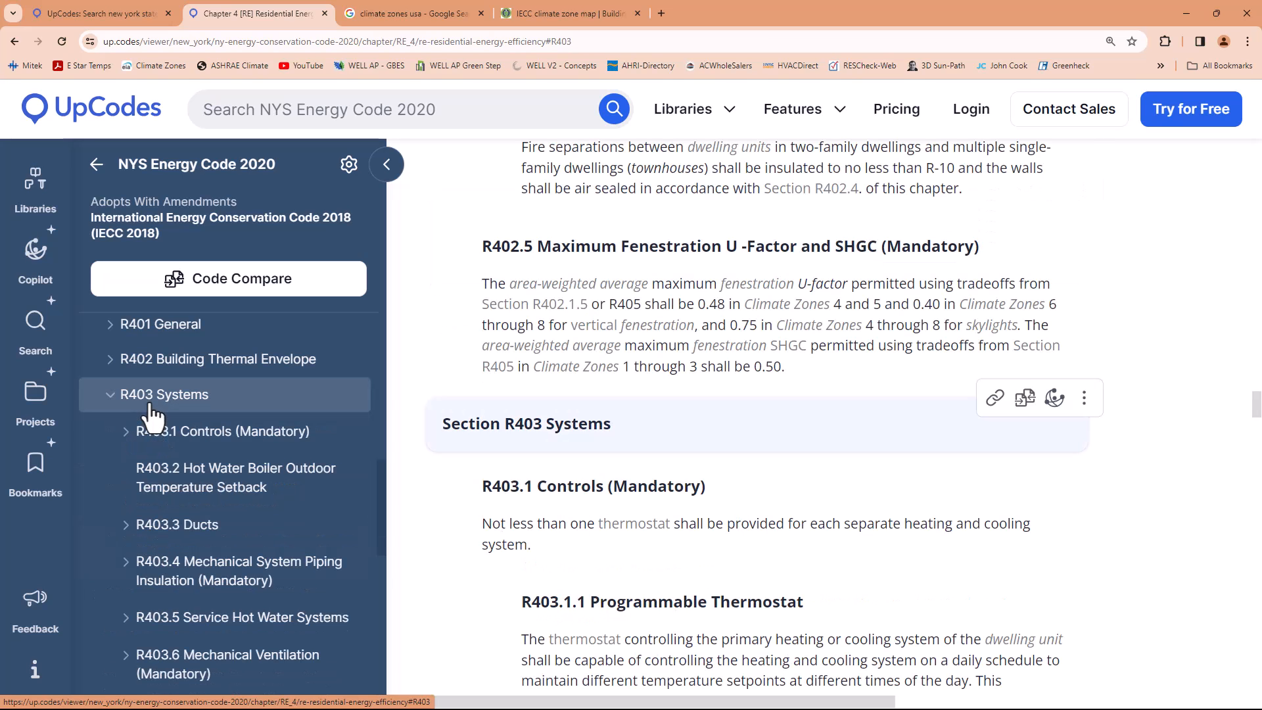
{"action": "scroll", "coordinate": [189, 433], "scroll_direction": "down", "scroll_amount": 1}
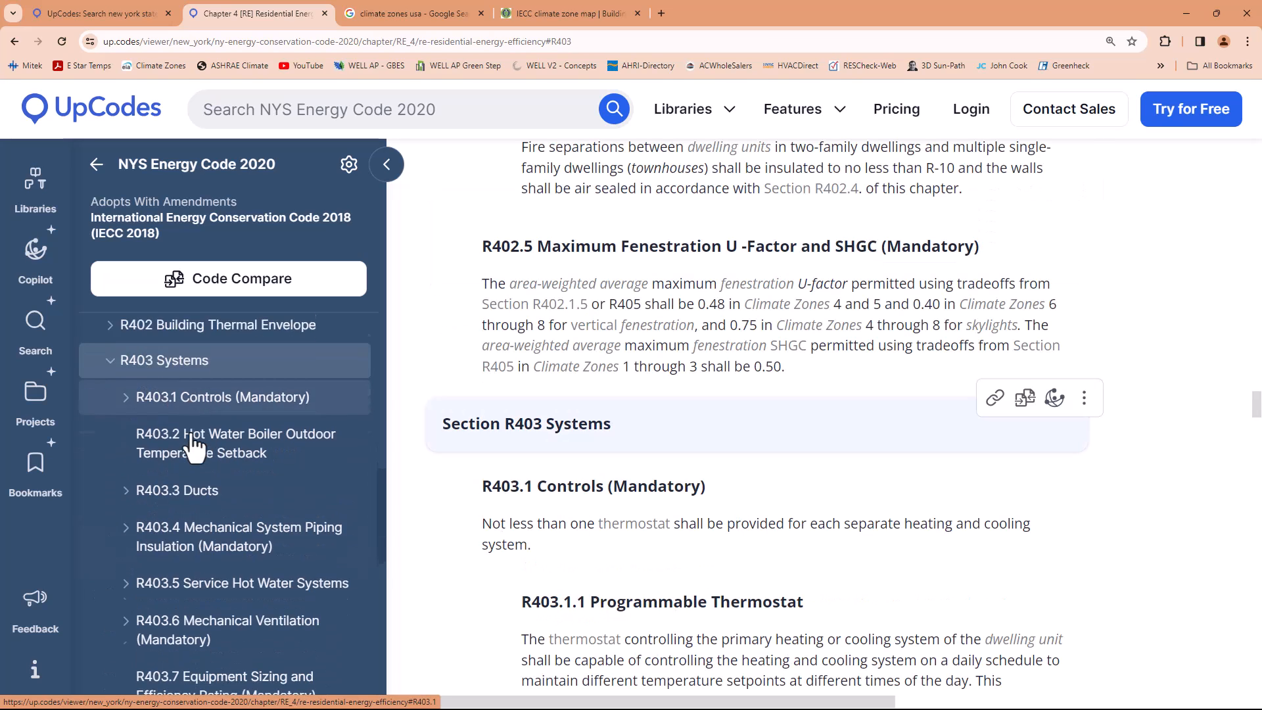
{"action": "left_click", "coordinate": [182, 463]}
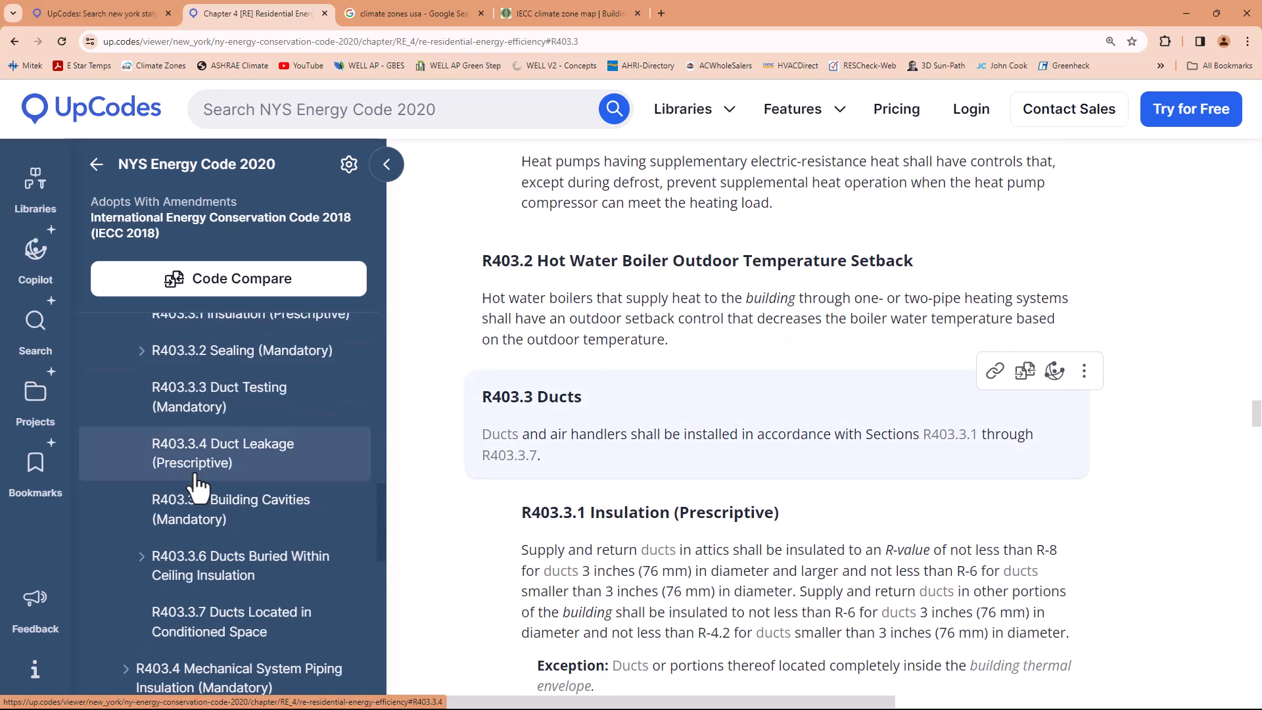
Examine R403.3.1 Insulation (Prescriptive), highlighting the minimum R-value wording for ducts in attics and in other portions of the building
{"action": "scroll", "coordinate": [674, 539], "scroll_direction": "down", "scroll_amount": 2}
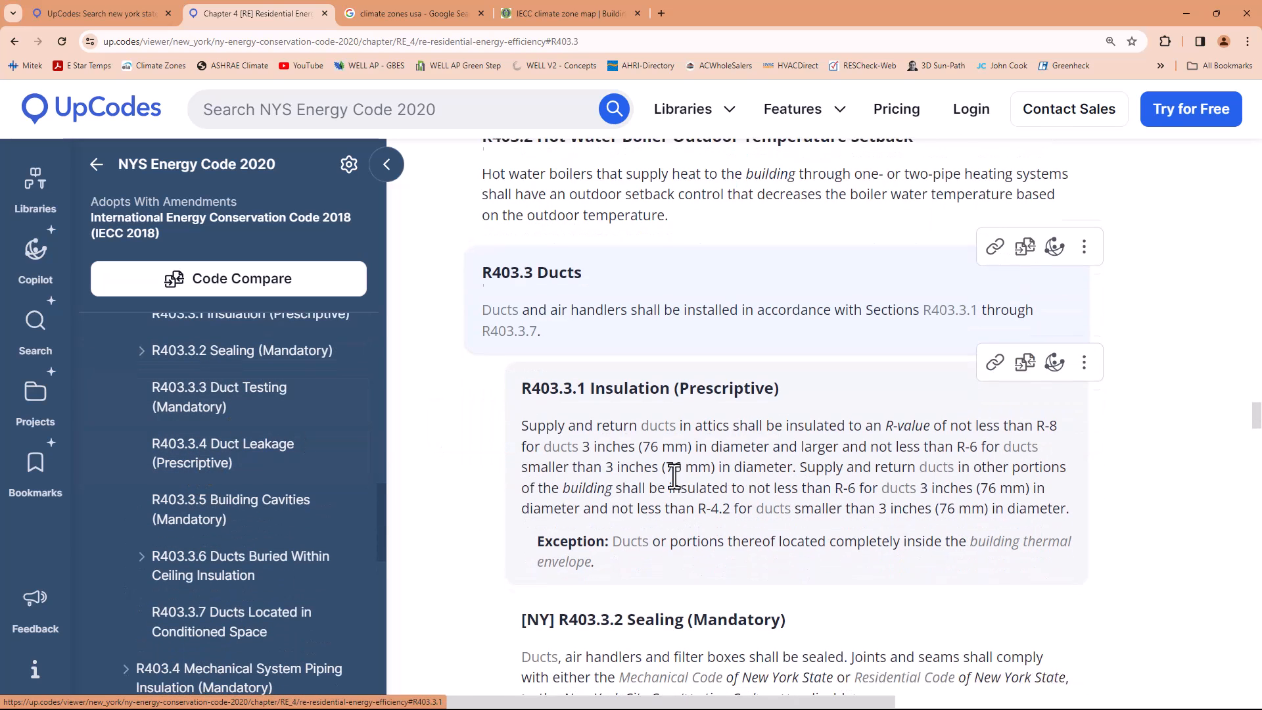
{"action": "left_click_drag", "start_coordinate": [526, 422], "coordinate": [1059, 429]}
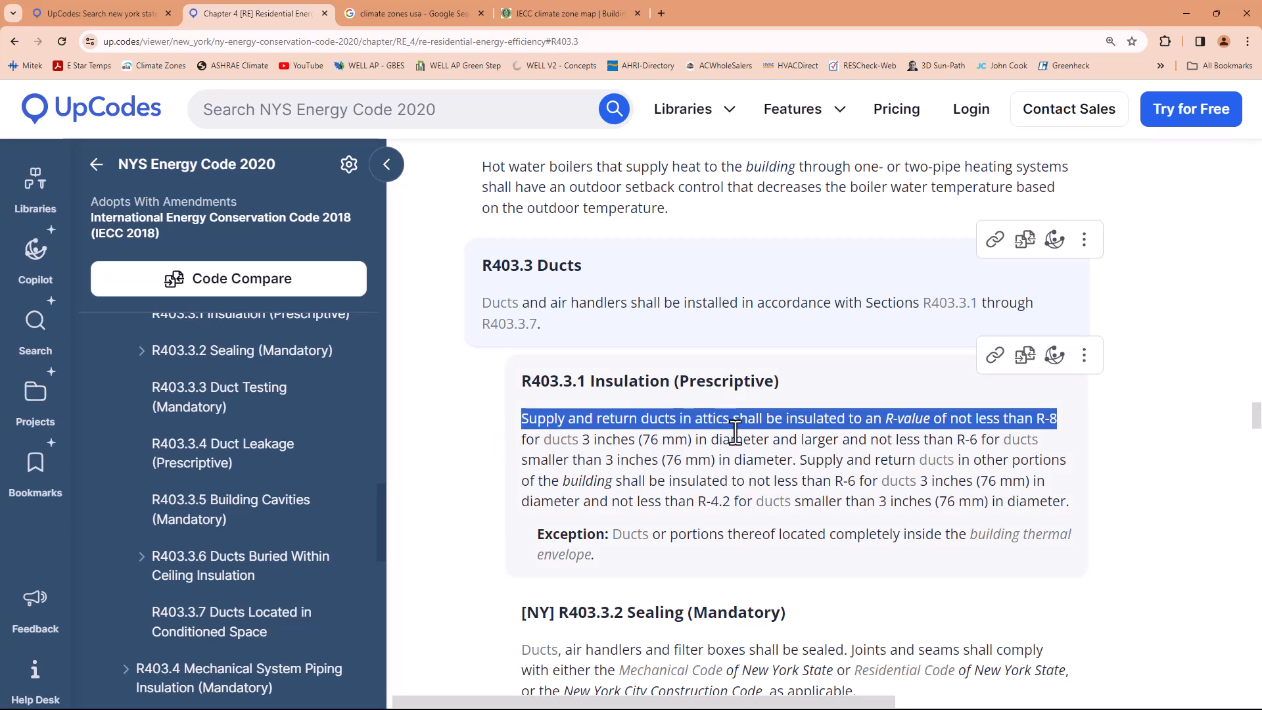
{"action": "left_click_drag", "start_coordinate": [836, 485], "coordinate": [859, 485]}
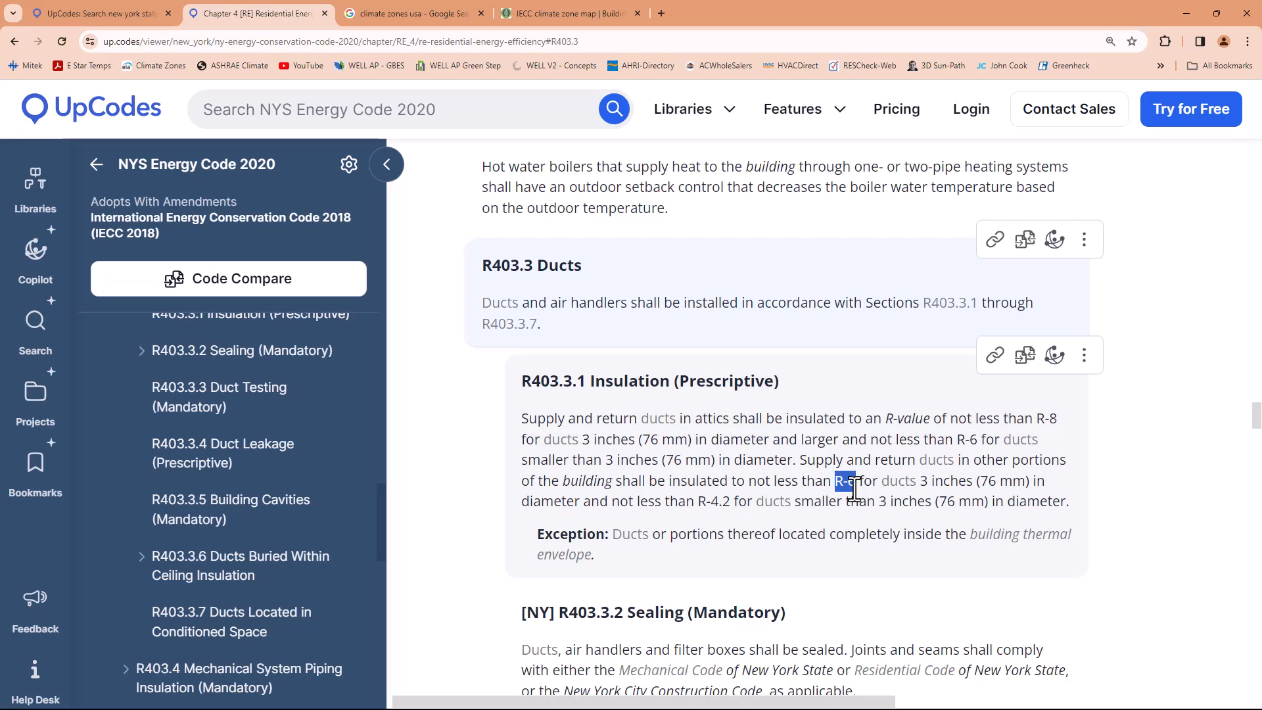
{"action": "scroll", "coordinate": [848, 490], "scroll_direction": "down", "scroll_amount": 3}
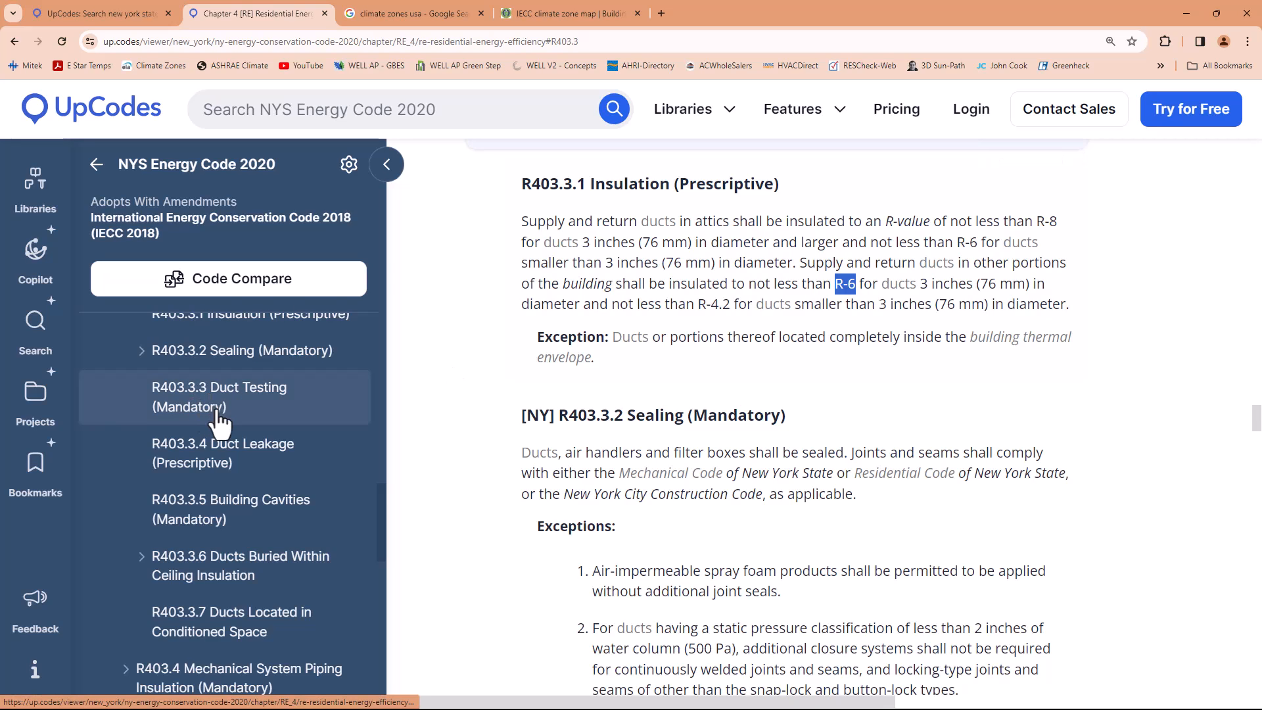
Open Chapter 4 [CE] Commercial Energy Efficiency in the commercial provisions of the code
{"action": "scroll", "coordinate": [209, 420], "scroll_direction": "up", "scroll_amount": 1}
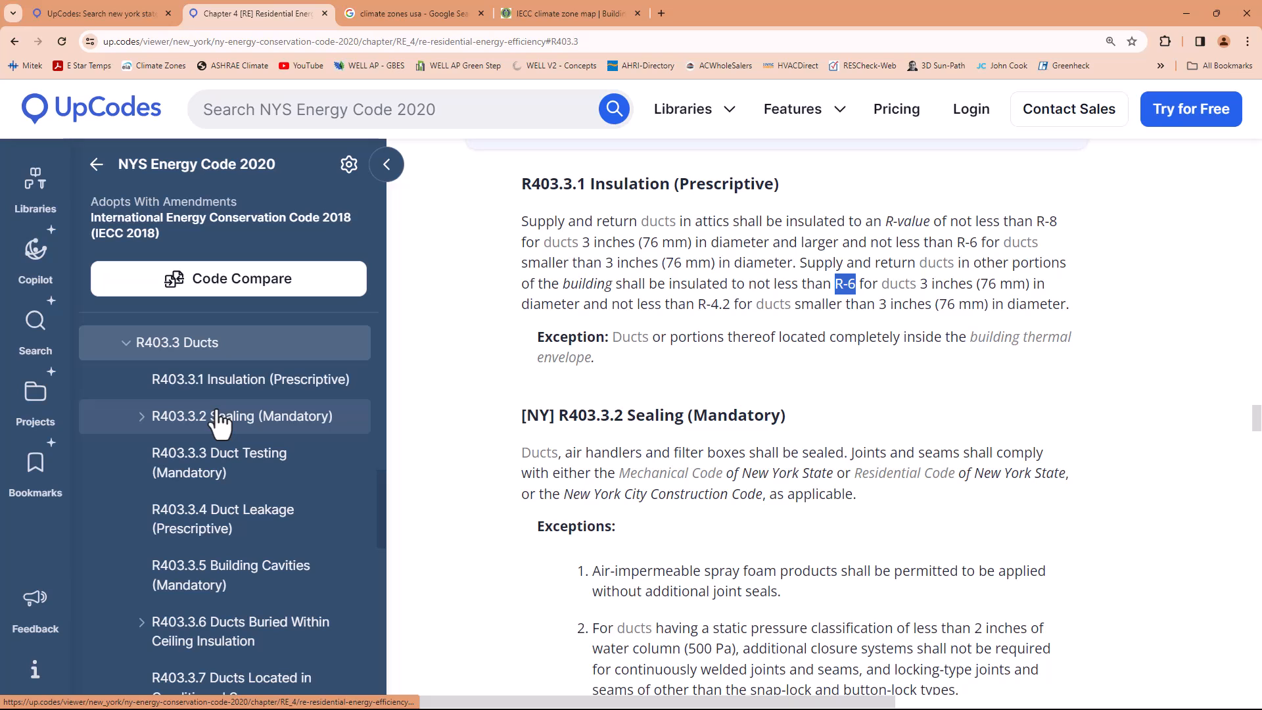
{"action": "scroll", "coordinate": [218, 424], "scroll_direction": "up", "scroll_amount": 5}
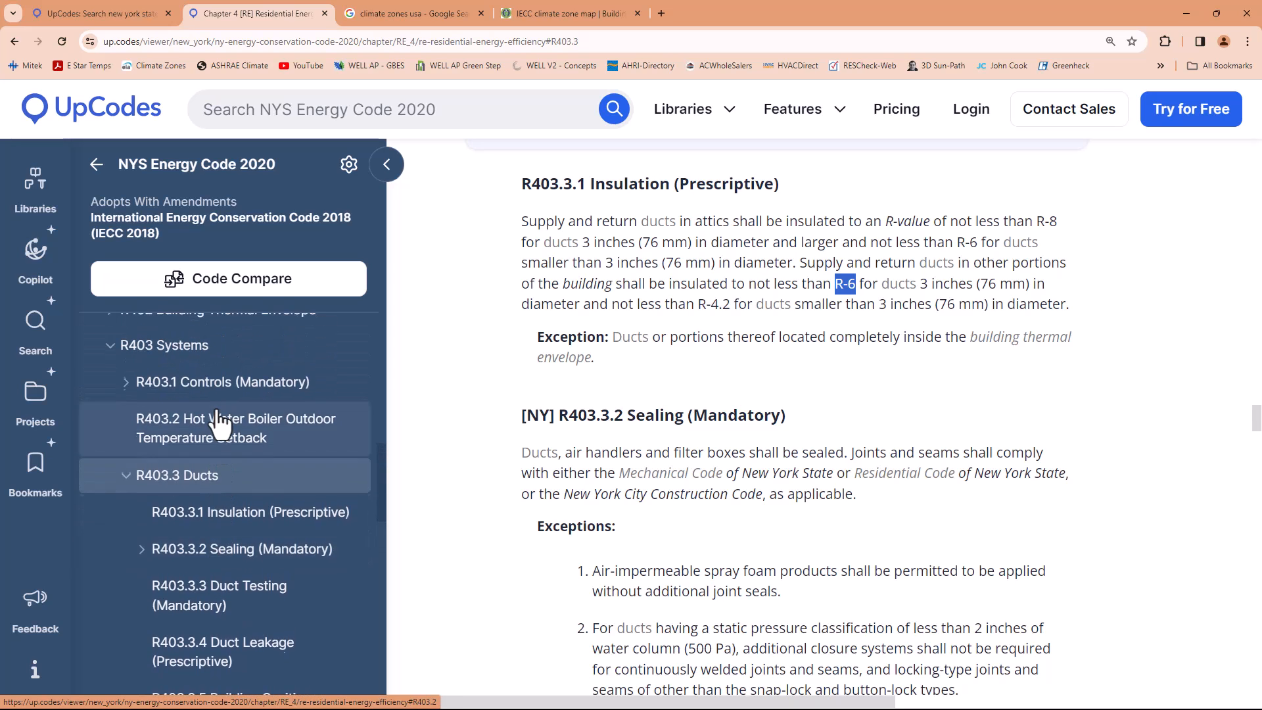
{"action": "scroll", "coordinate": [219, 424], "scroll_direction": "up", "scroll_amount": 1}
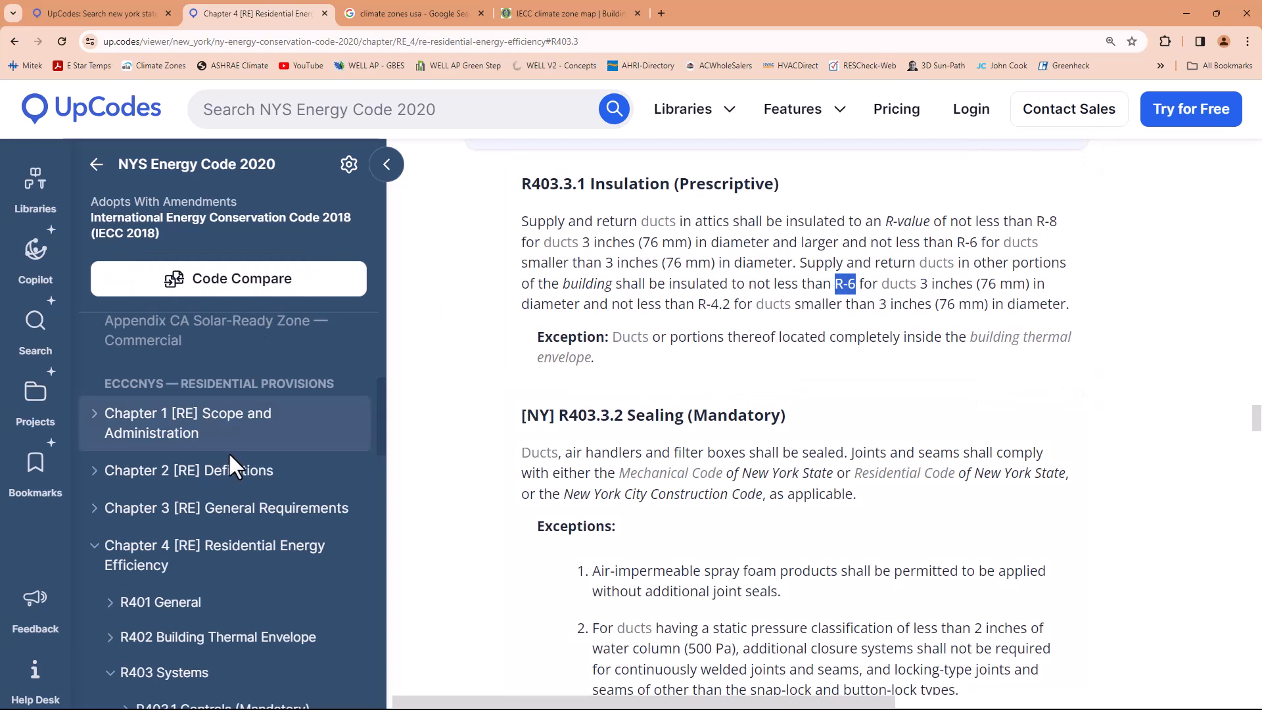
{"action": "scroll", "coordinate": [228, 453], "scroll_direction": "up", "scroll_amount": 3}
{"action": "scroll", "coordinate": [231, 468], "scroll_direction": "up", "scroll_amount": 1}
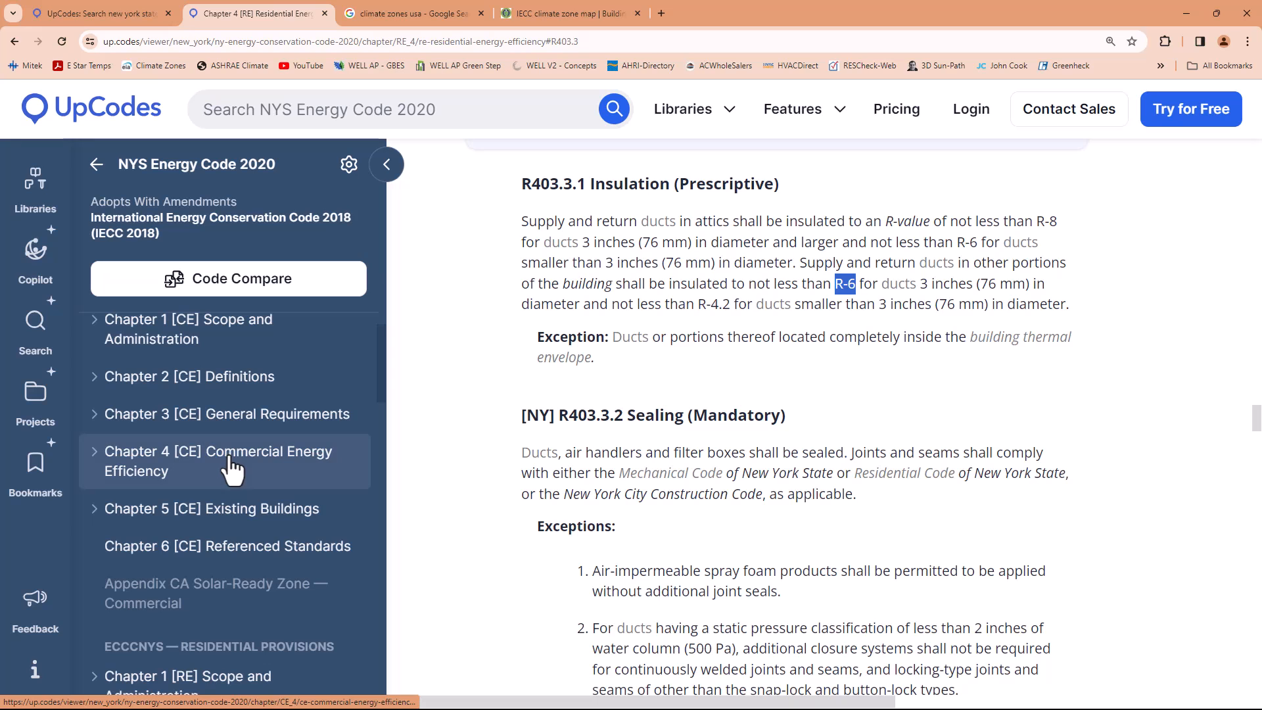
{"action": "left_click", "coordinate": [150, 470]}
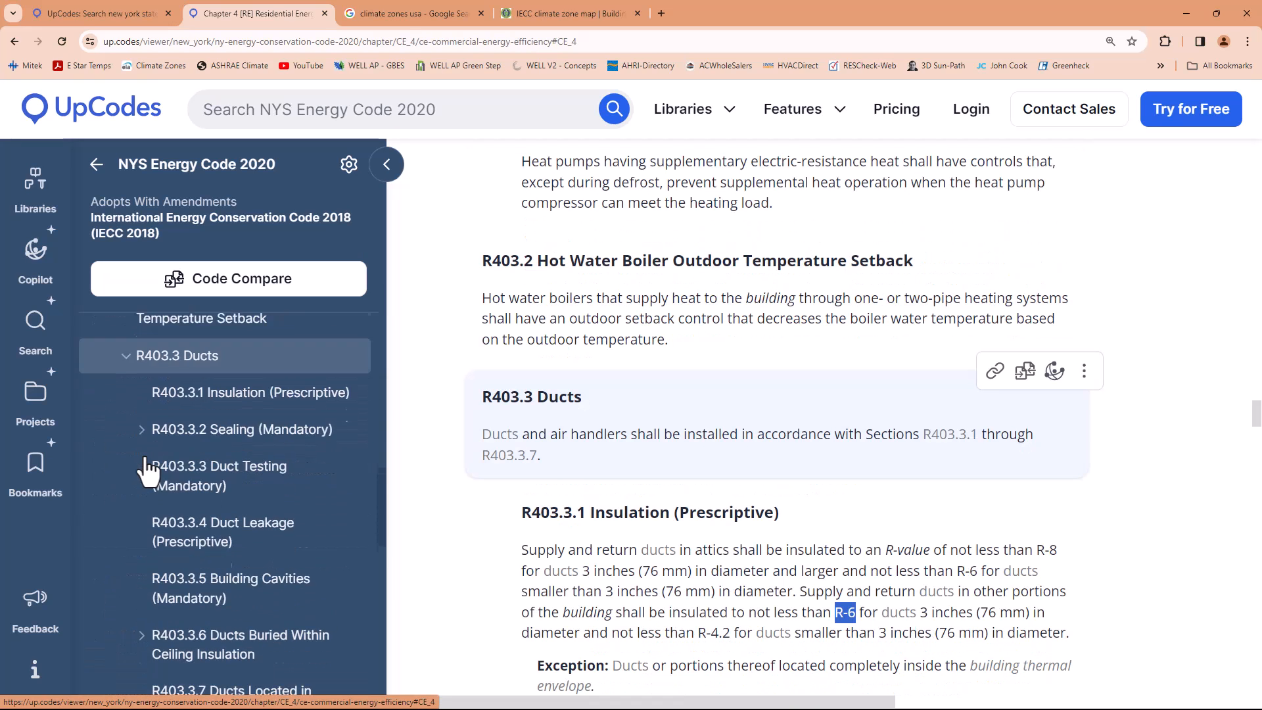
Expand C403 Building Mechanical Systems and open C403.11 Construction of HVAC System Elements (Mandatory)
{"action": "scroll", "coordinate": [197, 465], "scroll_direction": "up", "scroll_amount": 6}
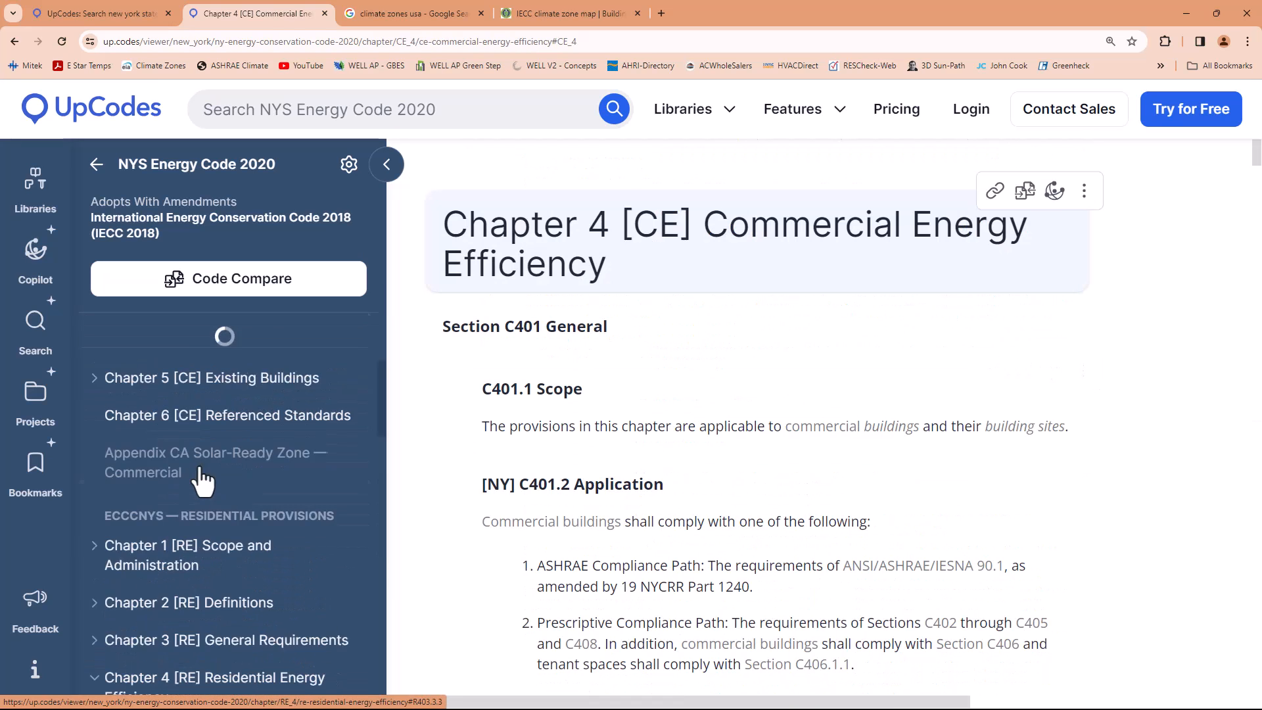
{"action": "scroll", "coordinate": [223, 510], "scroll_direction": "up", "scroll_amount": 2}
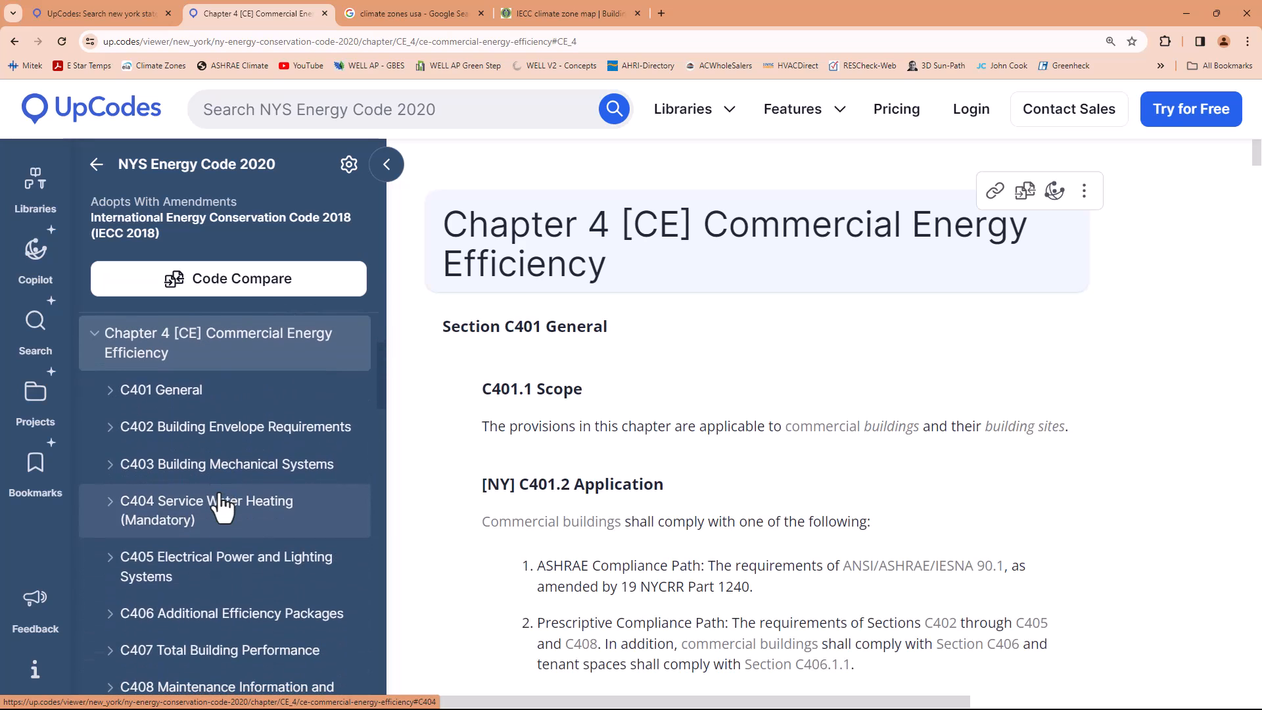
{"action": "left_click", "coordinate": [180, 468]}
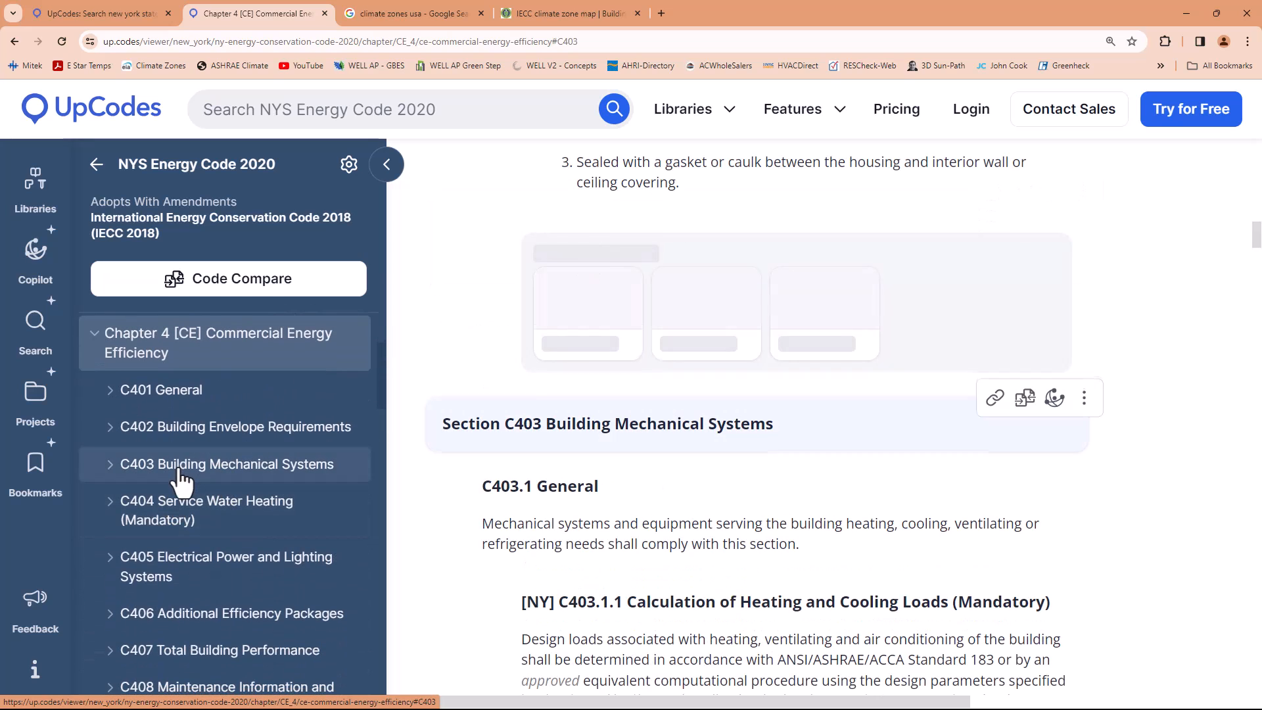
{"action": "scroll", "coordinate": [181, 480], "scroll_direction": "down", "scroll_amount": 4}
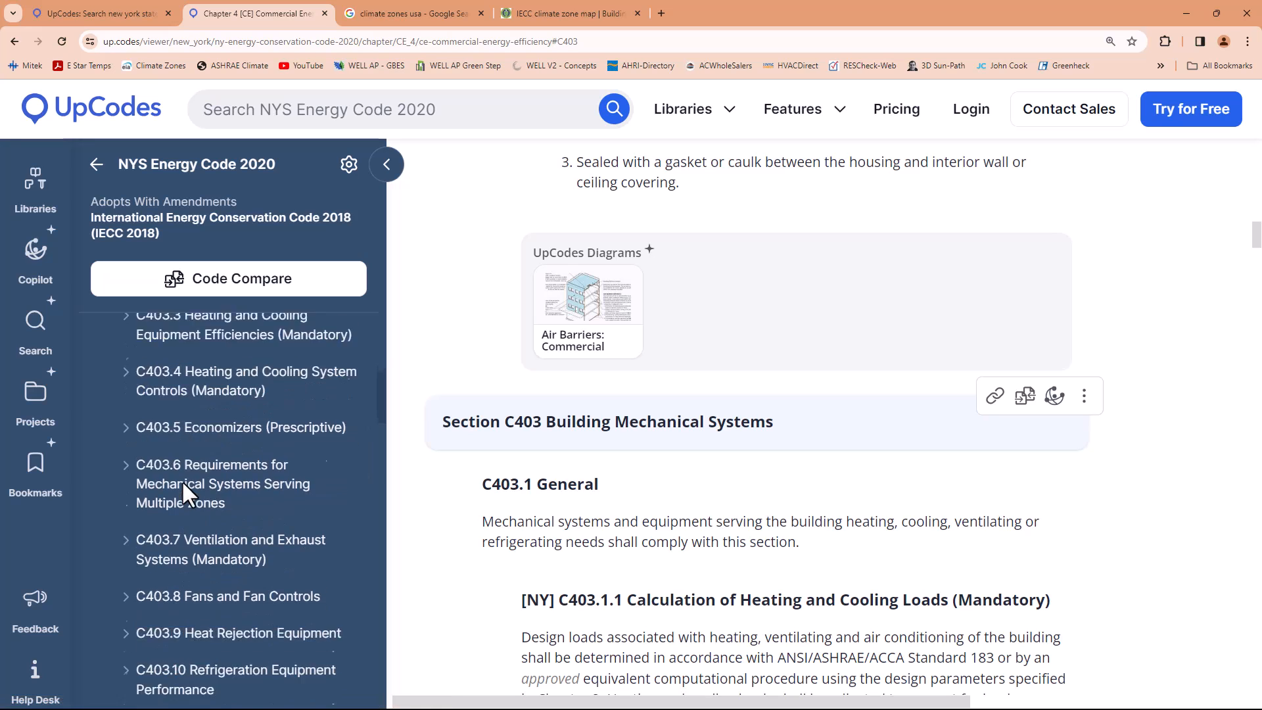
{"action": "left_click", "coordinate": [188, 562]}
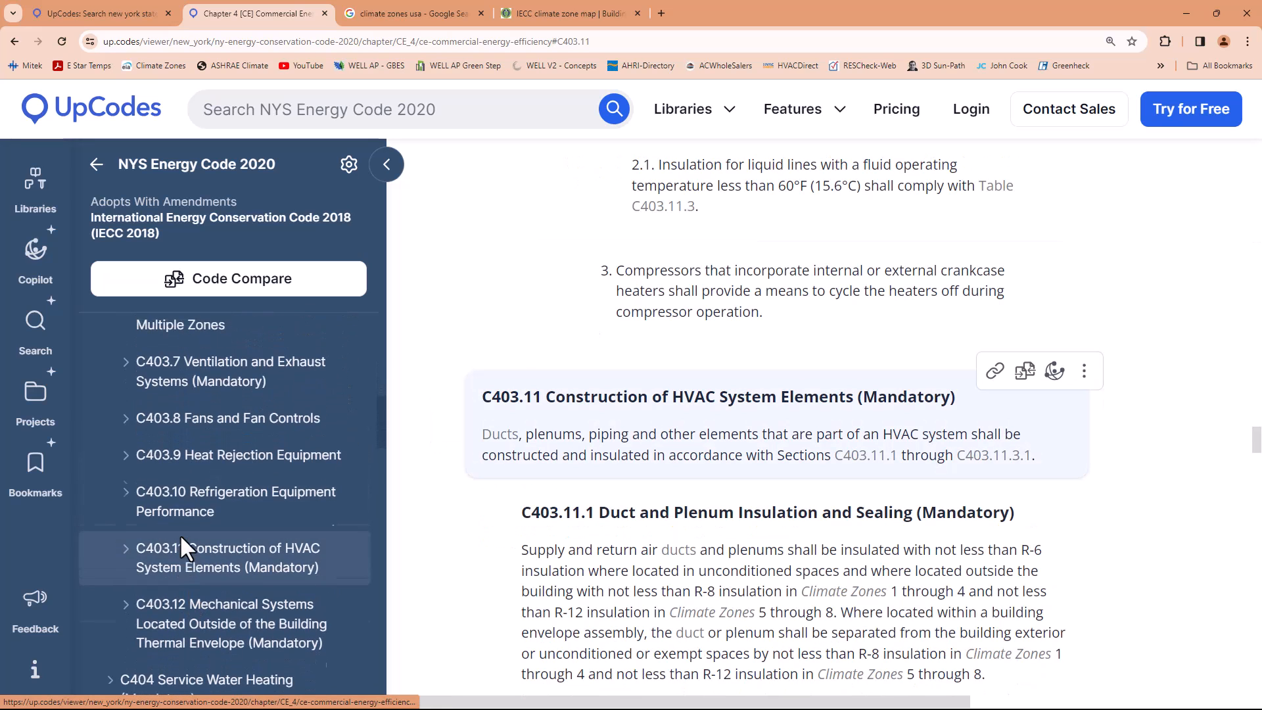
Examine C403.11.1 Duct and Plenum Insulation and Sealing (Mandatory), highlighting the minimum R-value wording for supply and return ducts in unconditioned spaces
{"action": "scroll", "coordinate": [253, 545], "scroll_direction": "down", "scroll_amount": 3}
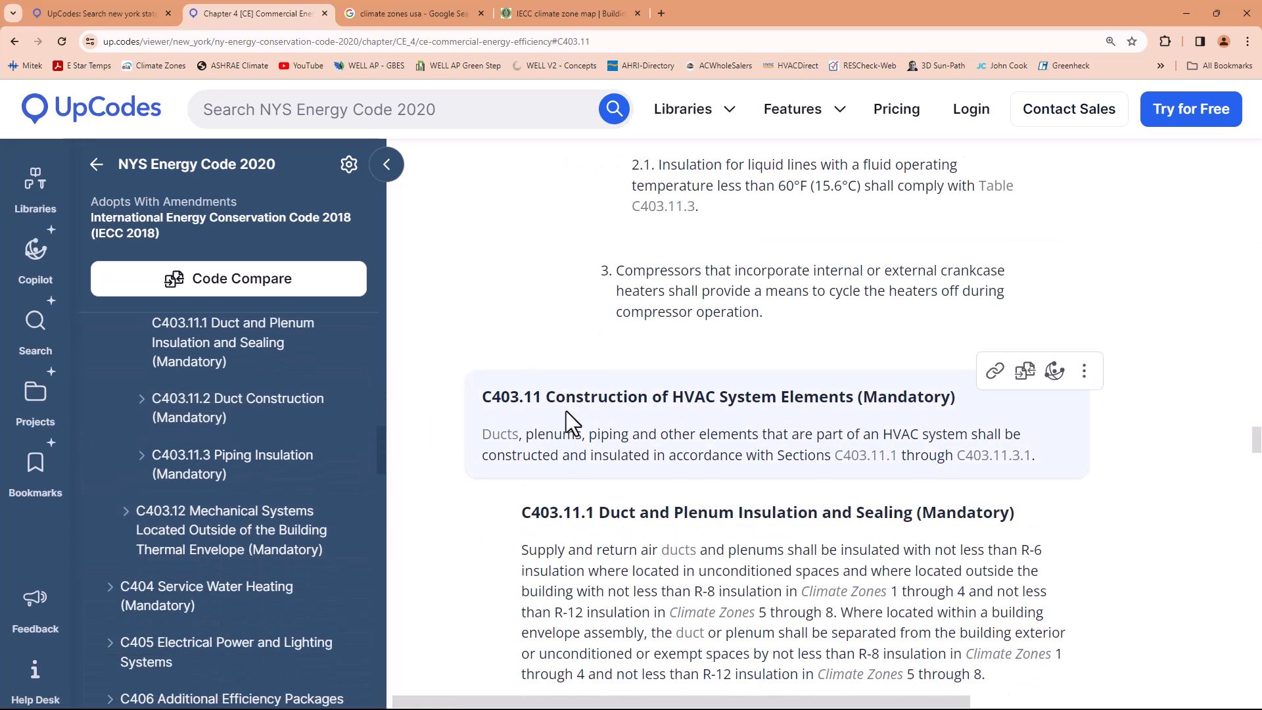
{"action": "scroll", "coordinate": [567, 423], "scroll_direction": "down", "scroll_amount": 2}
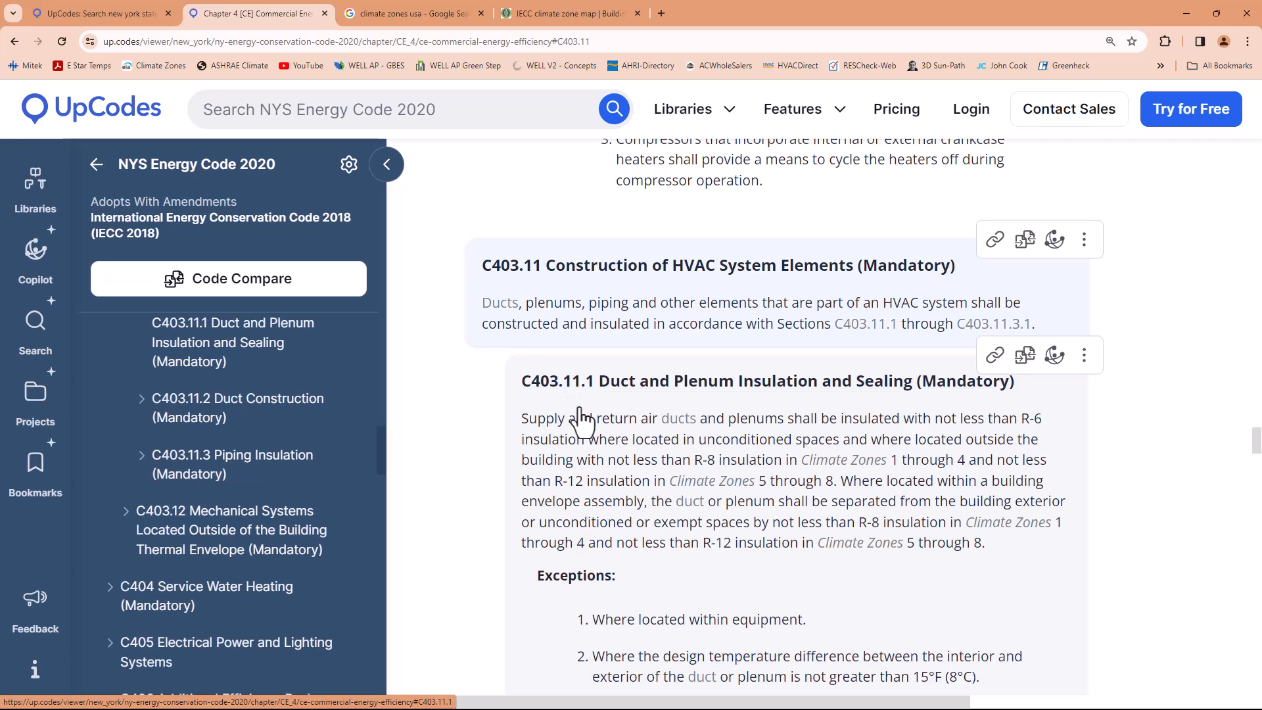
{"action": "left_click_drag", "start_coordinate": [528, 418], "coordinate": [1048, 462]}
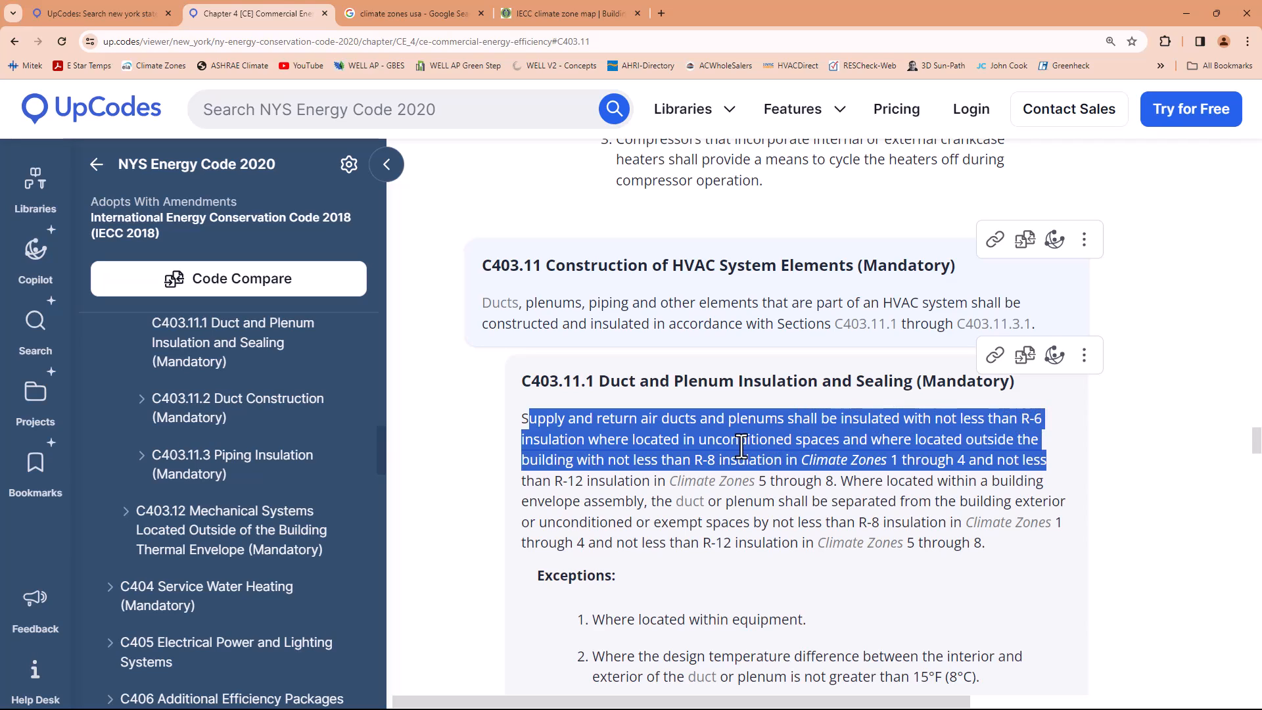
{"action": "left_click", "coordinate": [702, 440]}
{"action": "left_click_drag", "start_coordinate": [528, 419], "coordinate": [907, 421]}
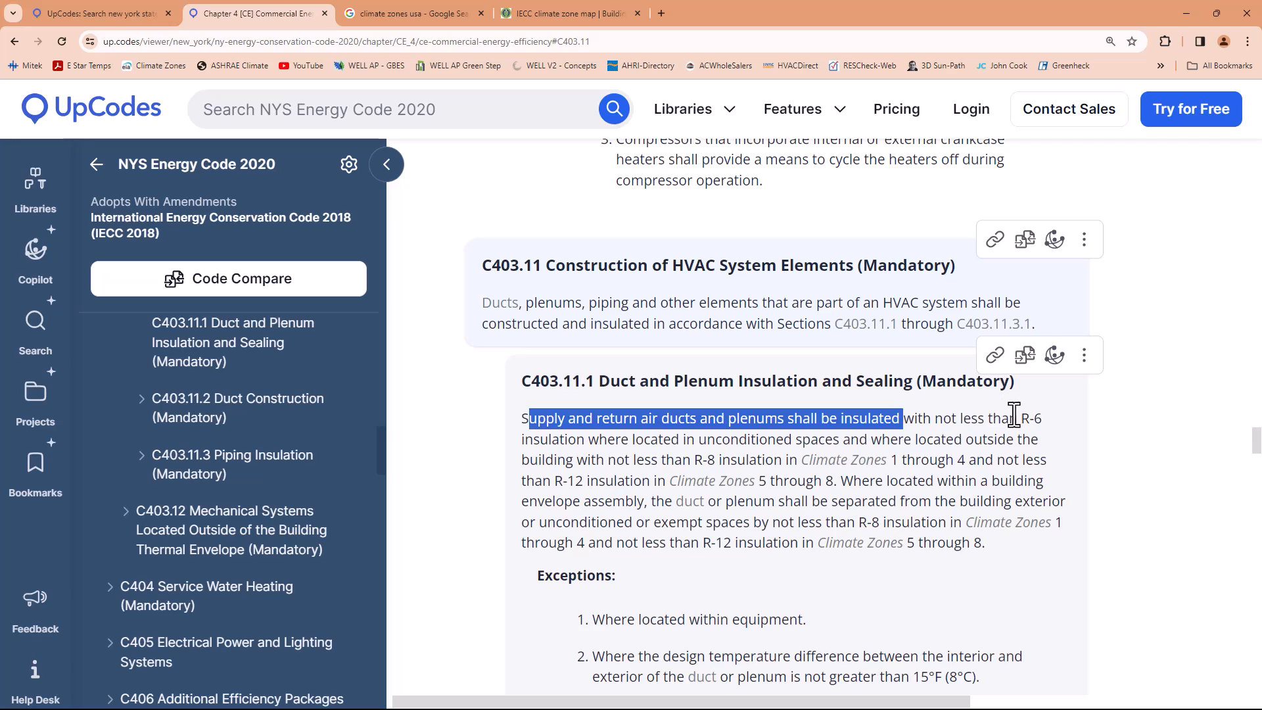
{"action": "left_click_drag", "start_coordinate": [1021, 418], "coordinate": [1042, 424]}
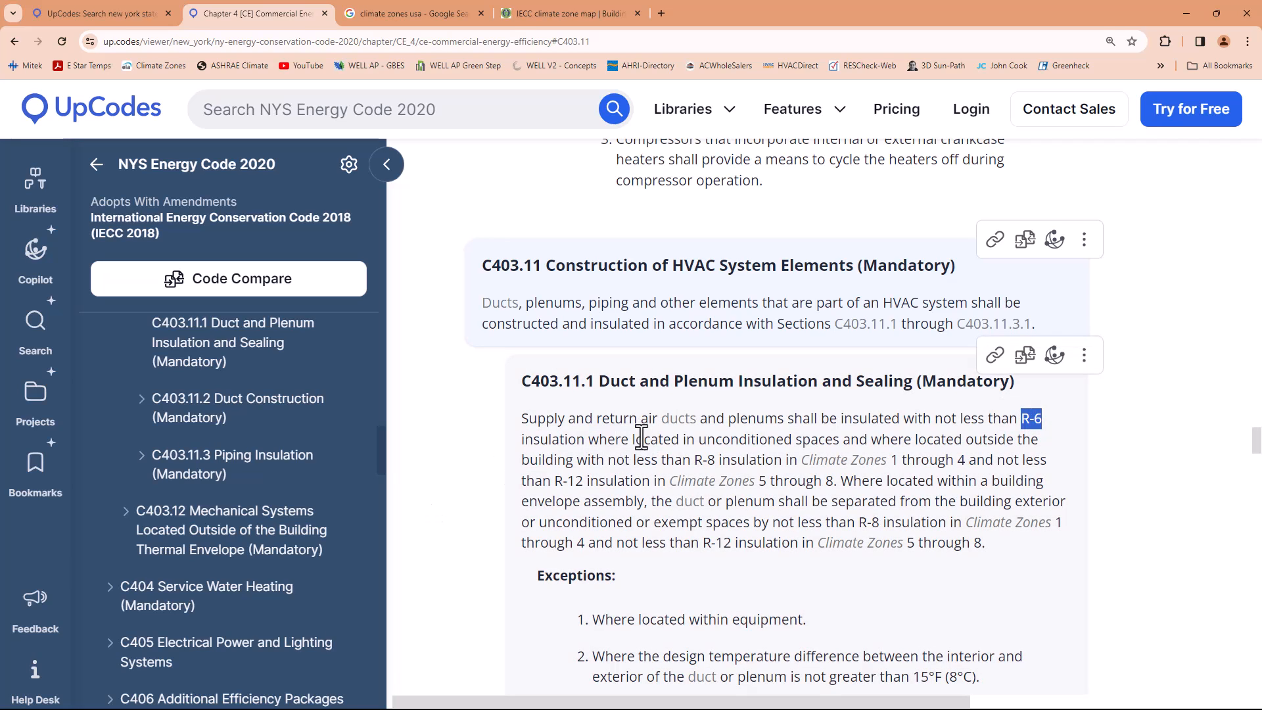
{"action": "left_click_drag", "start_coordinate": [633, 439], "coordinate": [841, 440]}
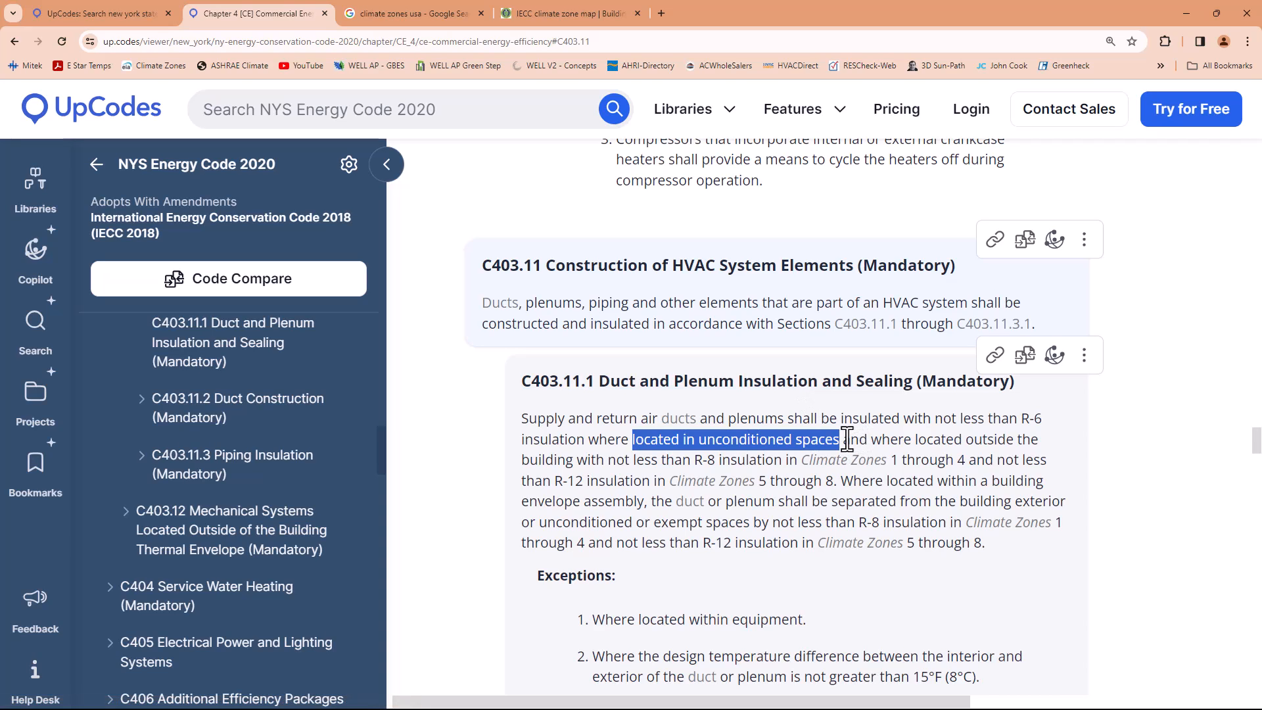
{"action": "left_click", "coordinate": [873, 441]}
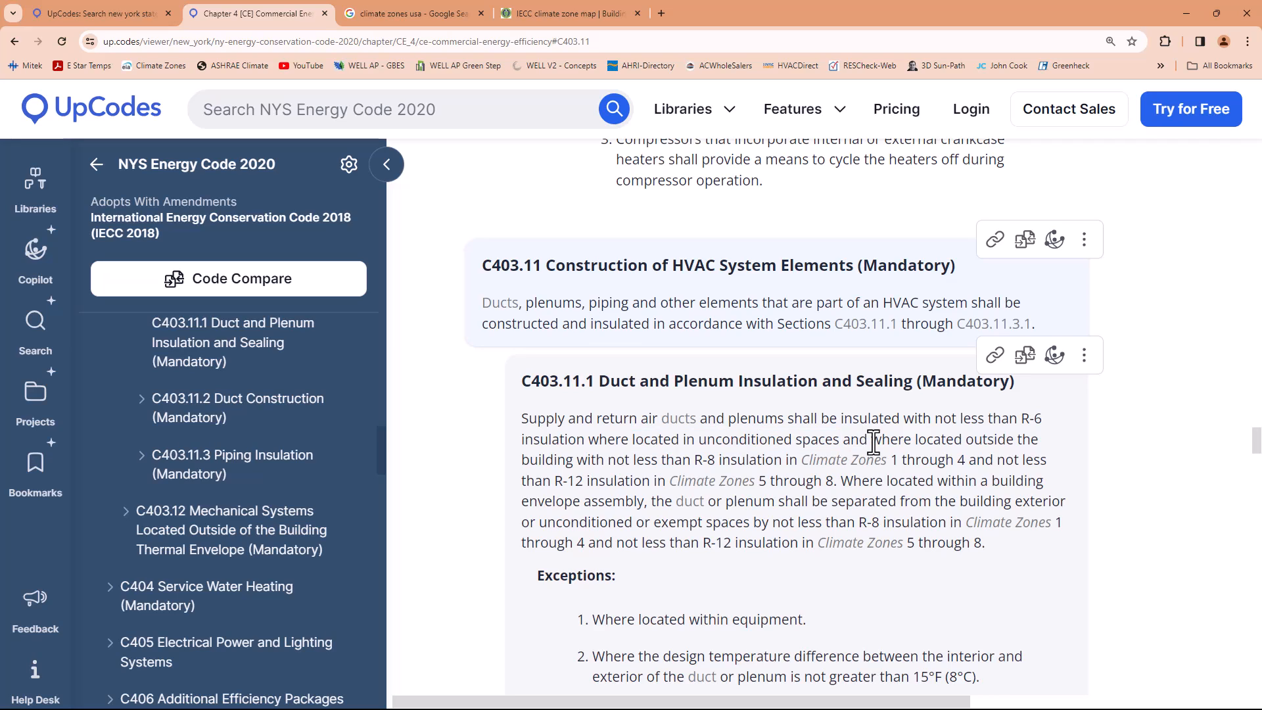
{"action": "left_click_drag", "start_coordinate": [699, 439], "coordinate": [841, 439]}
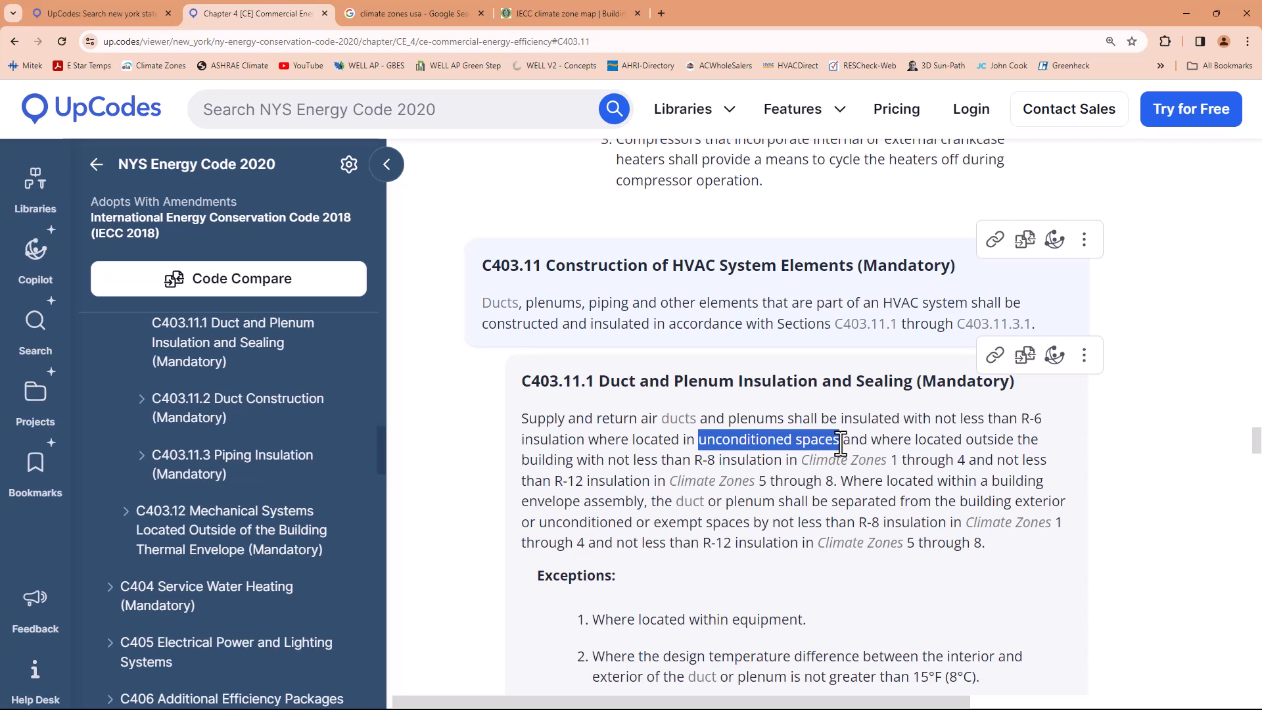
Highlight the C403.11.1 insulation wording for ducts located outside the building and review the section's exceptions
{"action": "left_click_drag", "start_coordinate": [871, 440], "coordinate": [721, 466]}
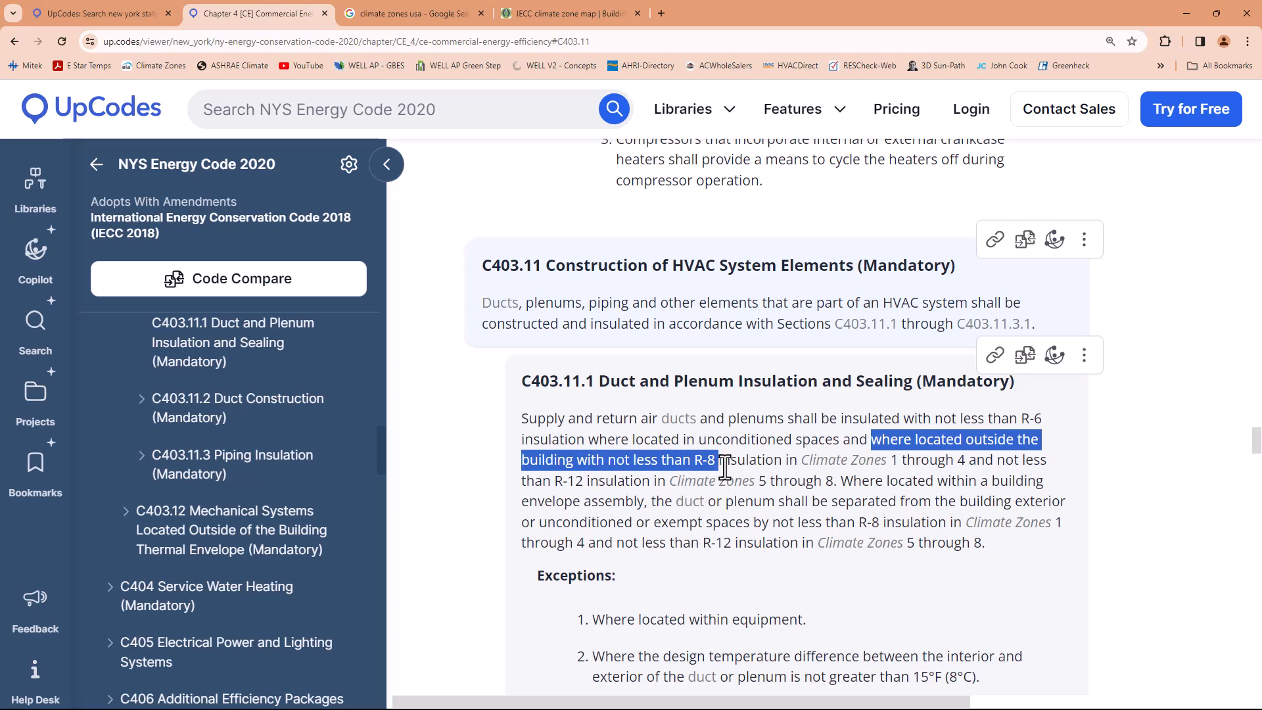
{"action": "scroll", "coordinate": [933, 498], "scroll_direction": "down", "scroll_amount": 1}
{"action": "scroll", "coordinate": [932, 496], "scroll_direction": "down", "scroll_amount": 4}
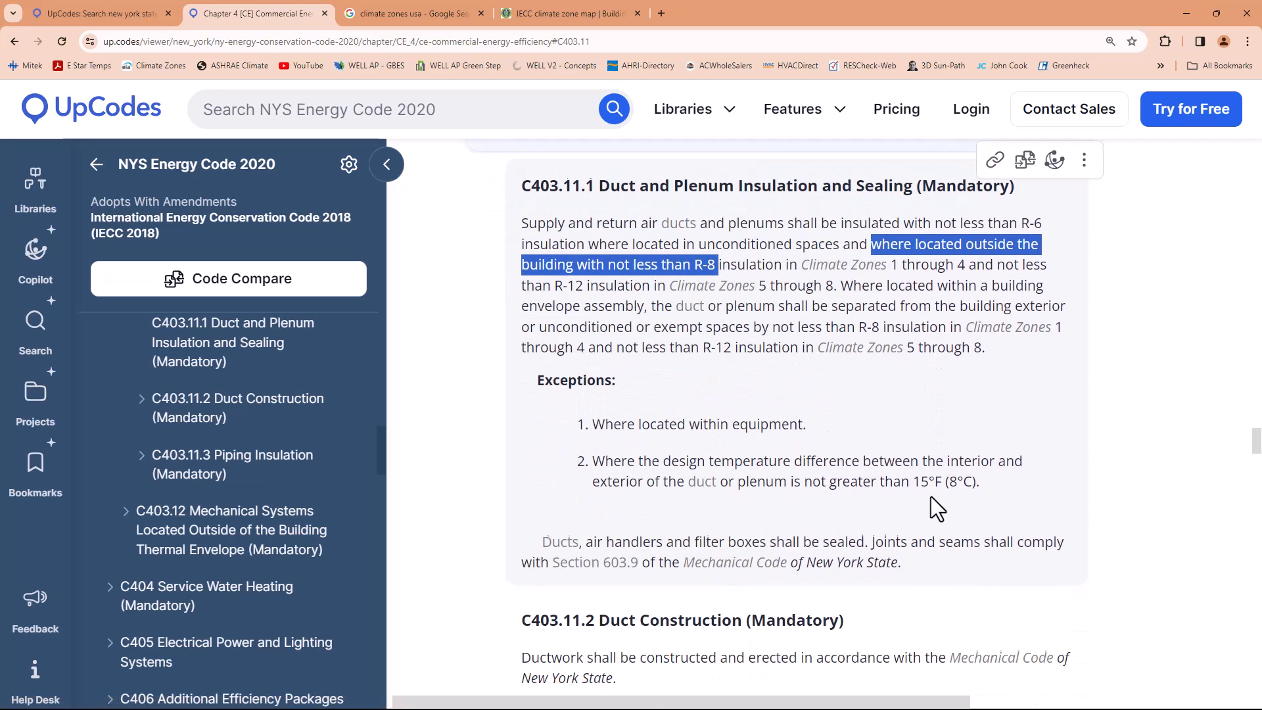
{"action": "scroll", "coordinate": [931, 492], "scroll_direction": "up", "scroll_amount": 3}
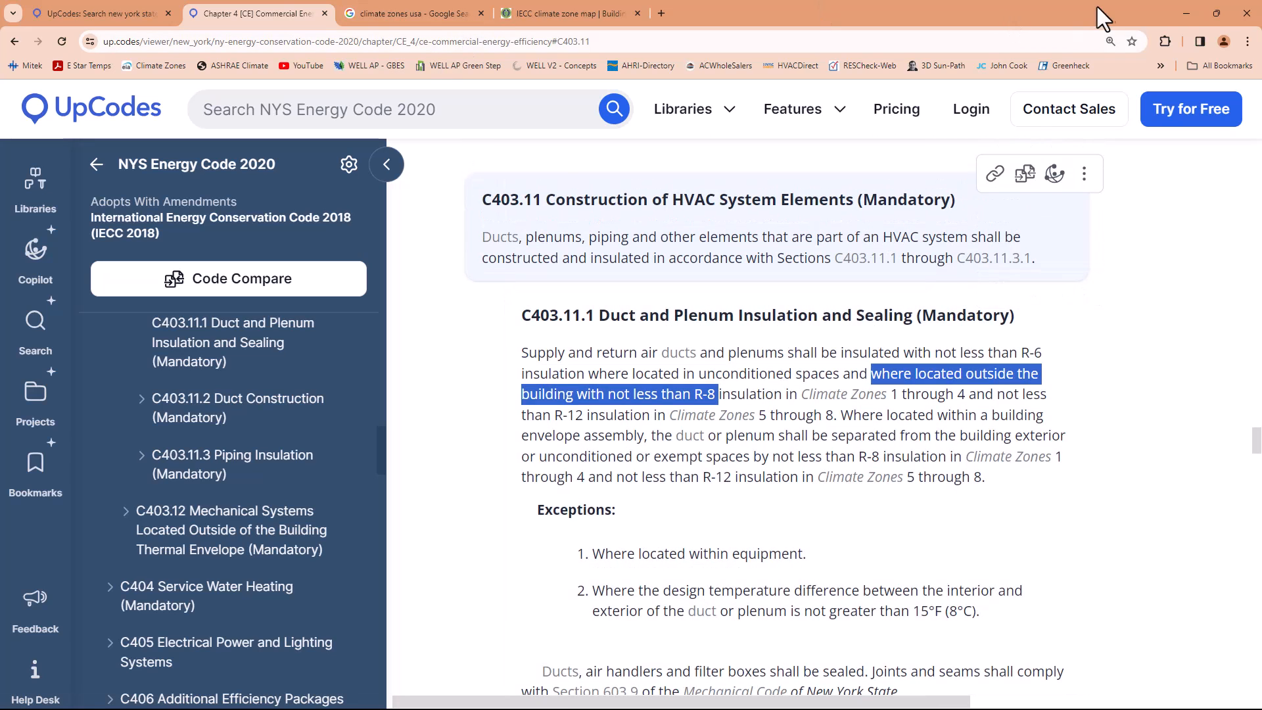
Switch to Right-Suite Universal and open the Duct Loads settings for the Owner's Bedroom
{"action": "left_click", "coordinate": [1182, 11]}
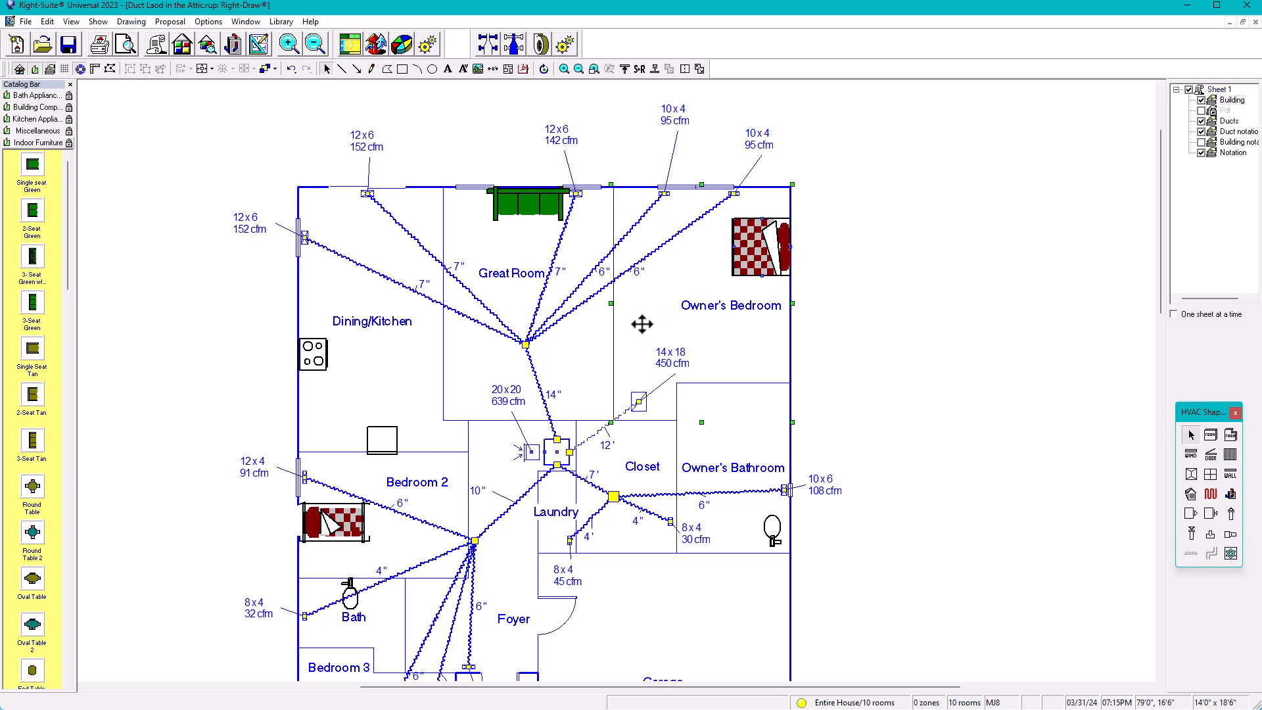
{"action": "double_click", "coordinate": [643, 322]}
{"action": "double_click", "coordinate": [587, 349]}
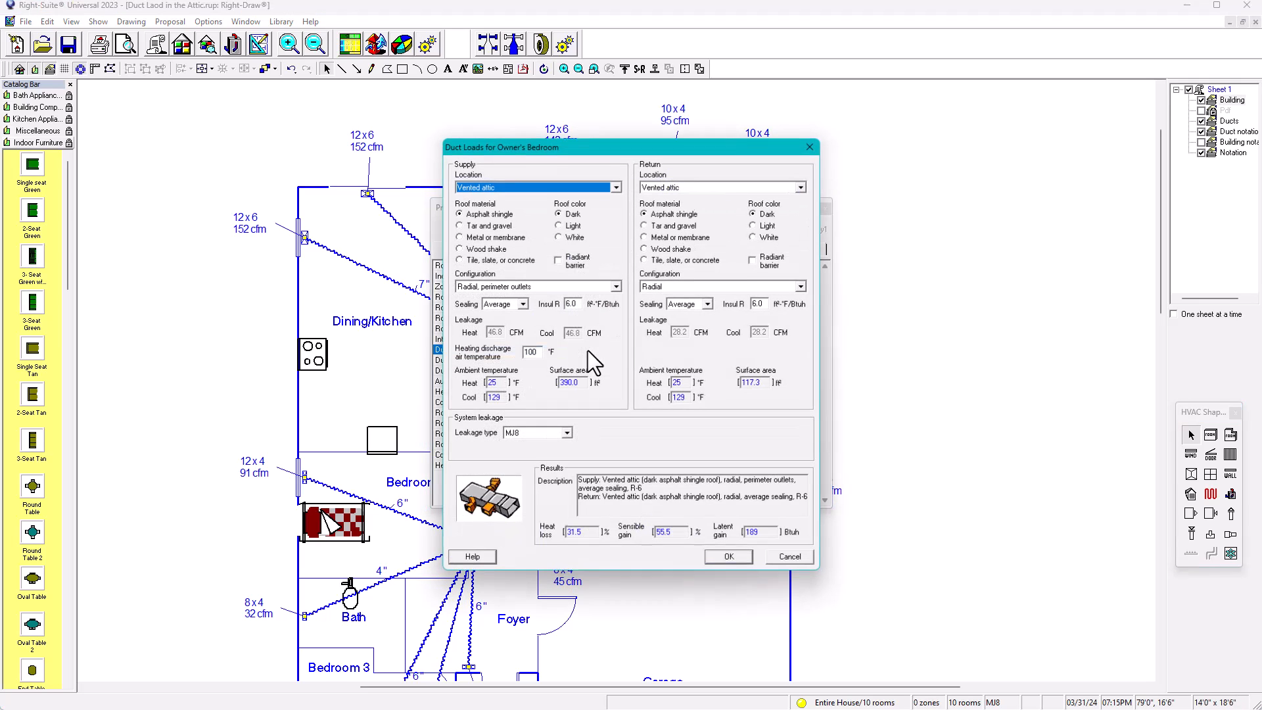